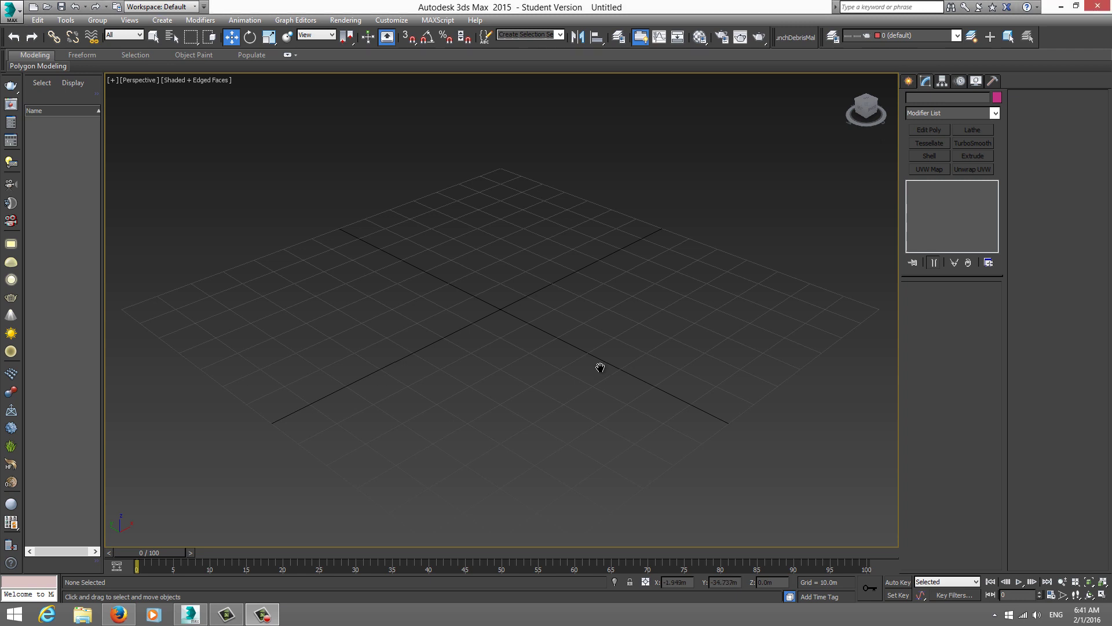
Adjust the empty Perspective view and show the Standard Primitives list in the Create panel.
{"action": "middle_click_drag", "start_coordinate": [598, 367], "coordinate": [609, 377]}
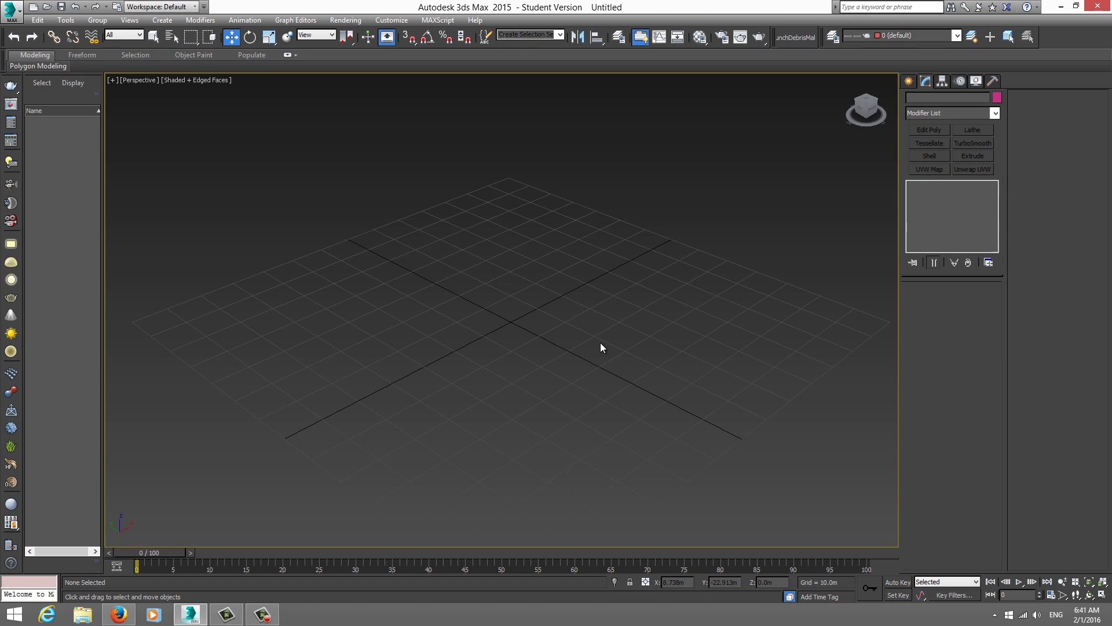
{"action": "scroll", "coordinate": [596, 350], "scroll_direction": "up", "scroll_amount": 1}
{"action": "scroll", "coordinate": [574, 351], "scroll_direction": "up", "scroll_amount": 1}
{"action": "middle_click_drag", "start_coordinate": [572, 356], "coordinate": [584, 359]}
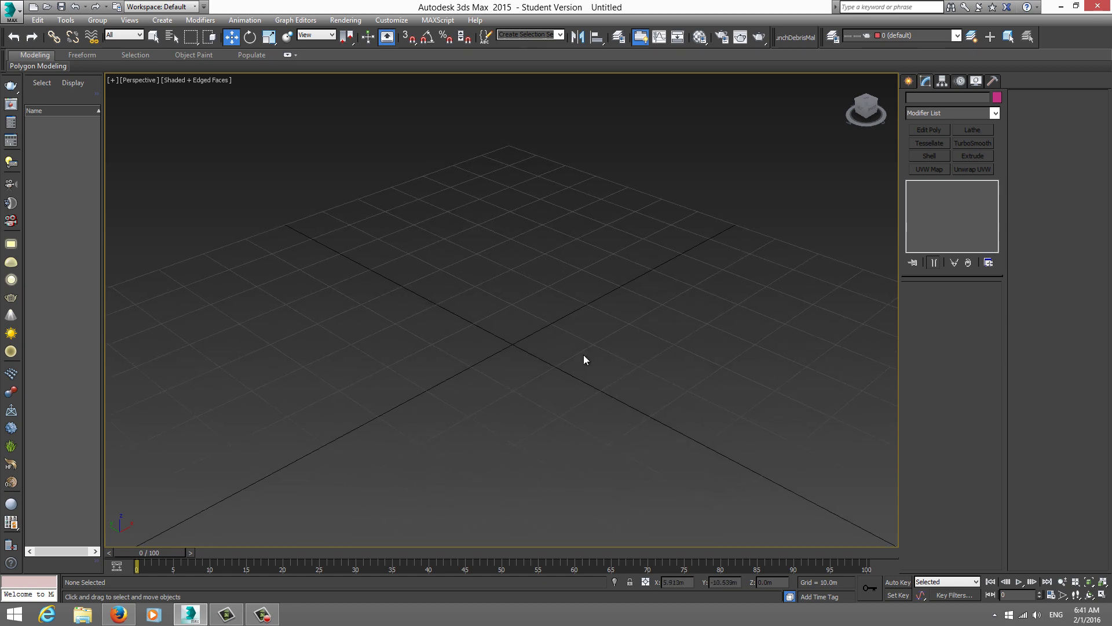
{"action": "left_click", "coordinate": [908, 81]}
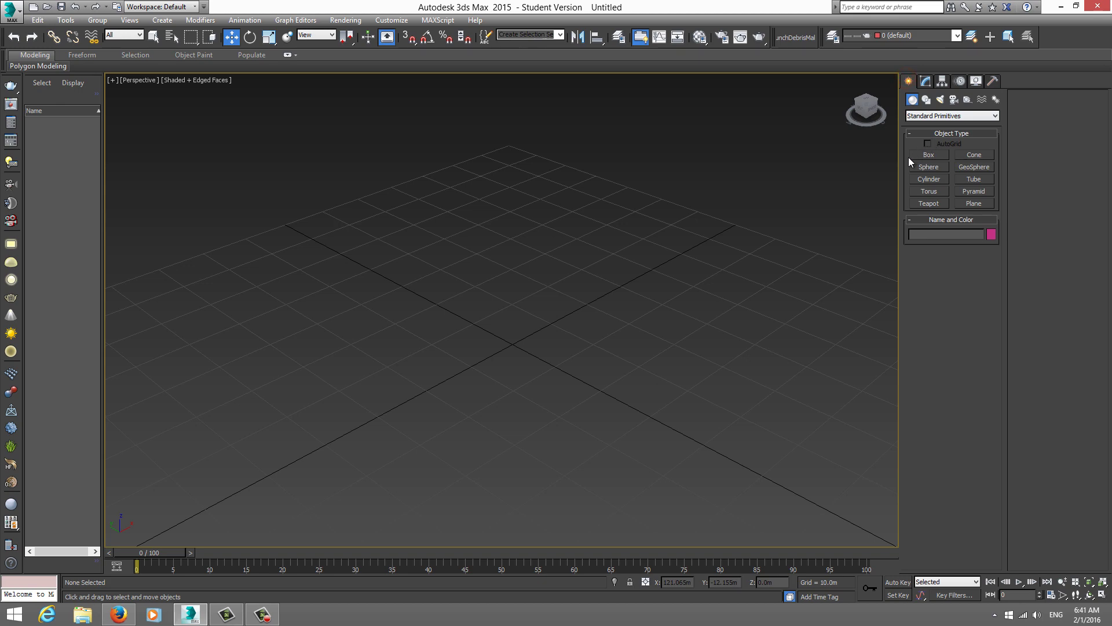
Draw a box about 36 × 34 × 35 m with 25 segments per side.
{"action": "left_click", "coordinate": [926, 82]}
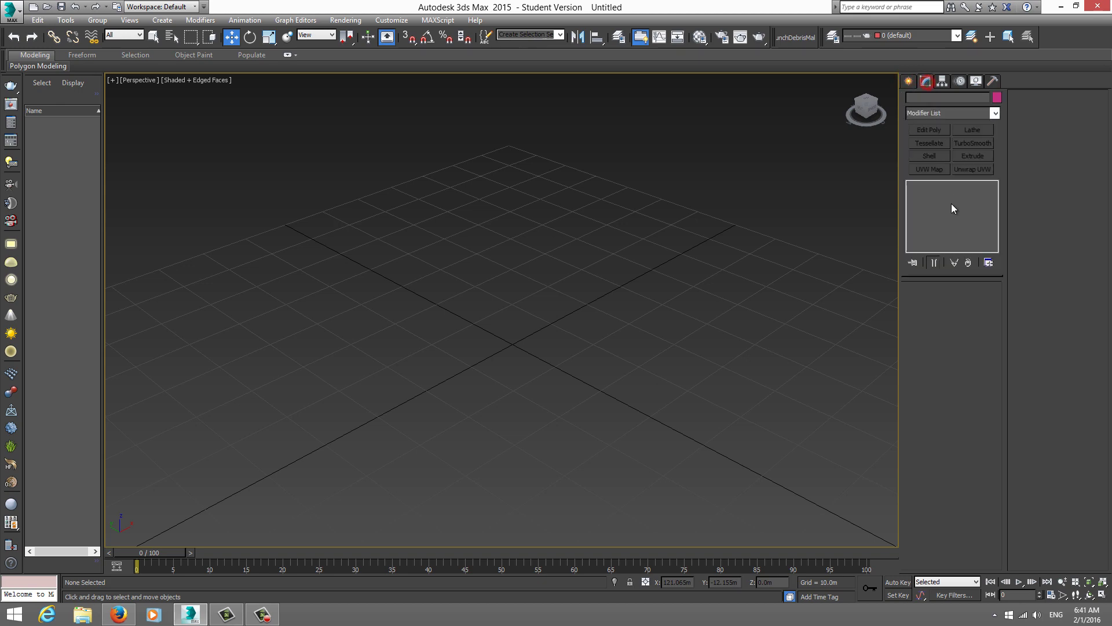
{"action": "left_click", "coordinate": [909, 81]}
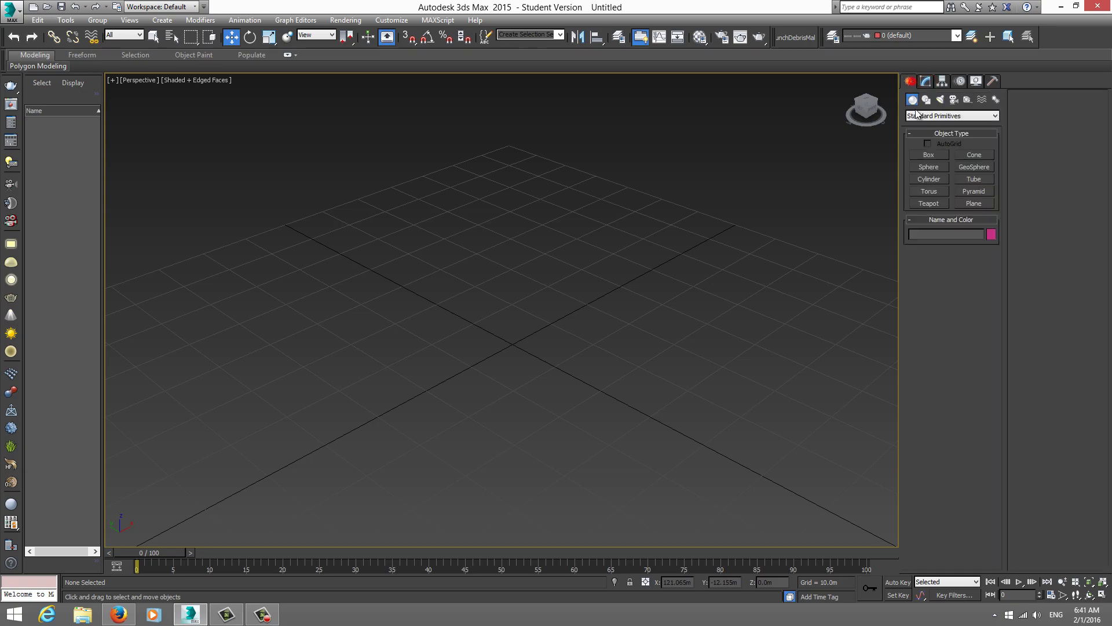
{"action": "left_click", "coordinate": [933, 156]}
{"action": "left_click_drag", "start_coordinate": [512, 280], "coordinate": [523, 431]}
{"action": "left_click", "coordinate": [522, 432]}
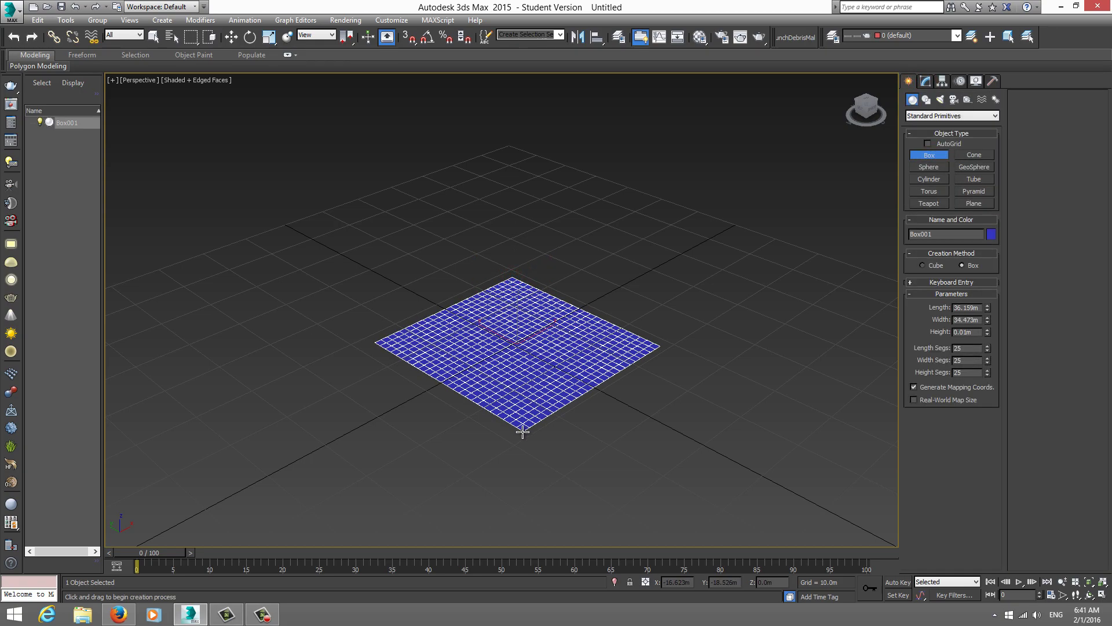
{"action": "left_click", "coordinate": [523, 254]}
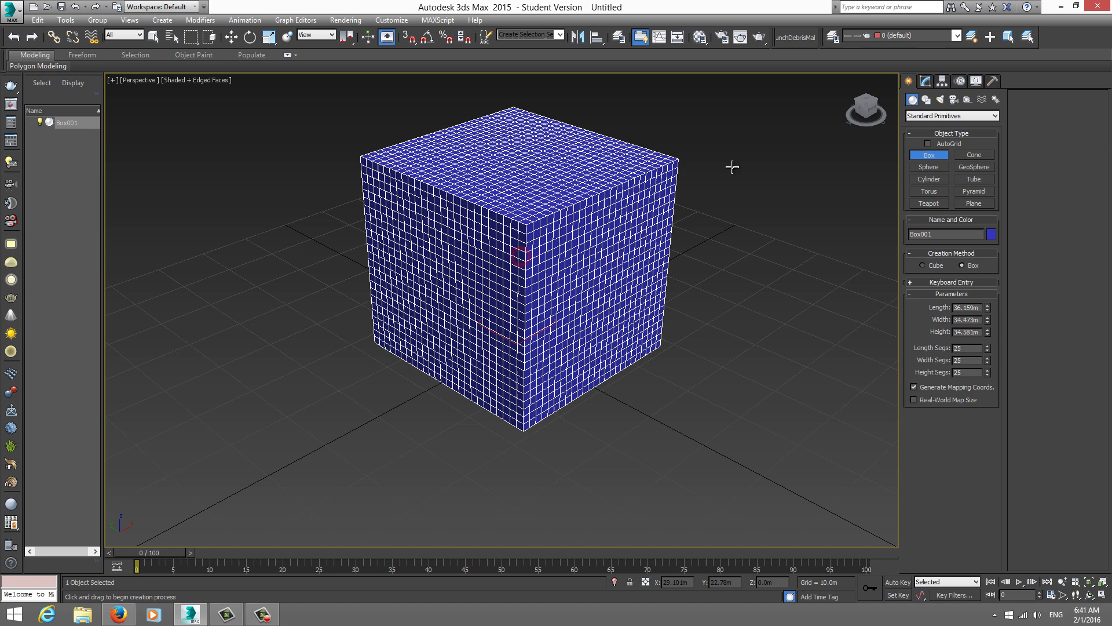
Make the box green and switch to the Move tool.
{"action": "left_click", "coordinate": [992, 236]}
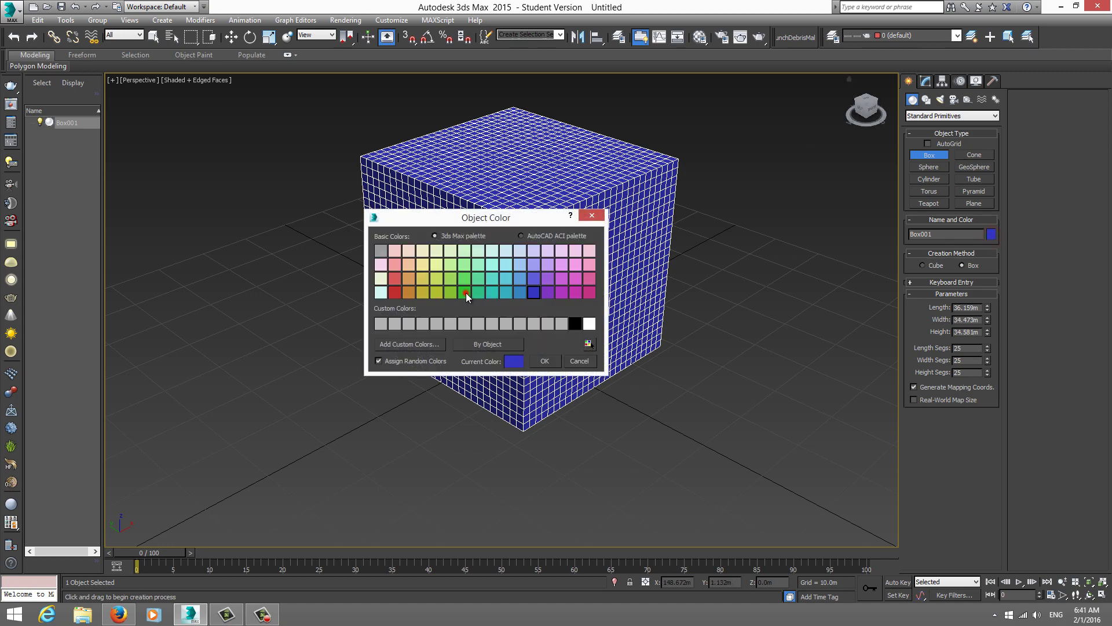
{"action": "double_click", "coordinate": [464, 293]}
{"action": "key", "text": "w"}
{"action": "scroll", "coordinate": [461, 296], "scroll_direction": "up", "scroll_amount": 2}
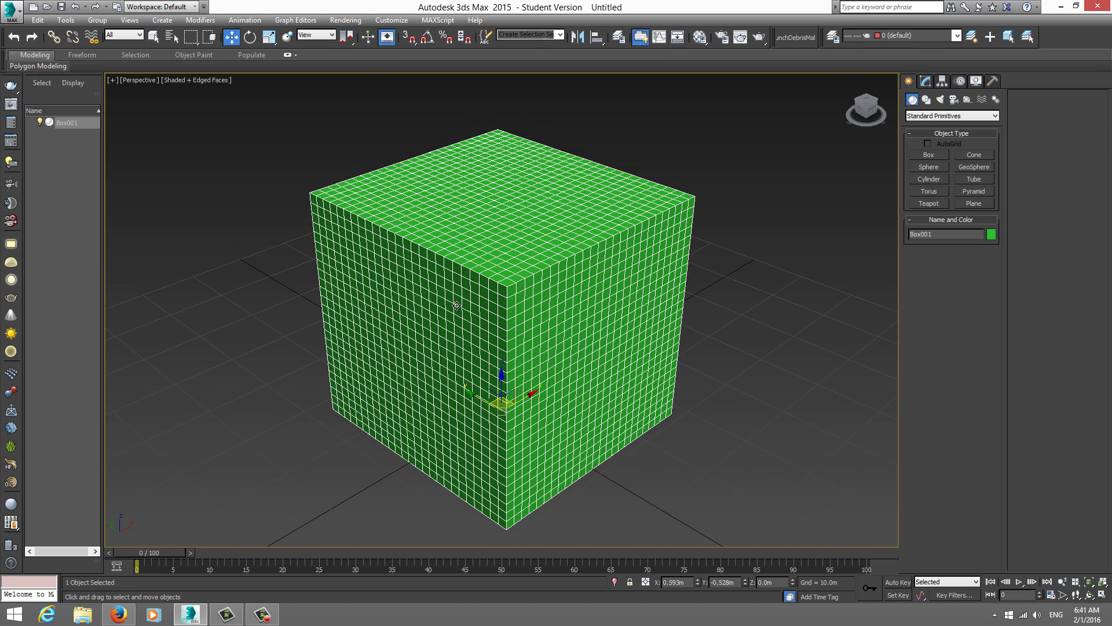
{"action": "left_click", "coordinate": [926, 81]}
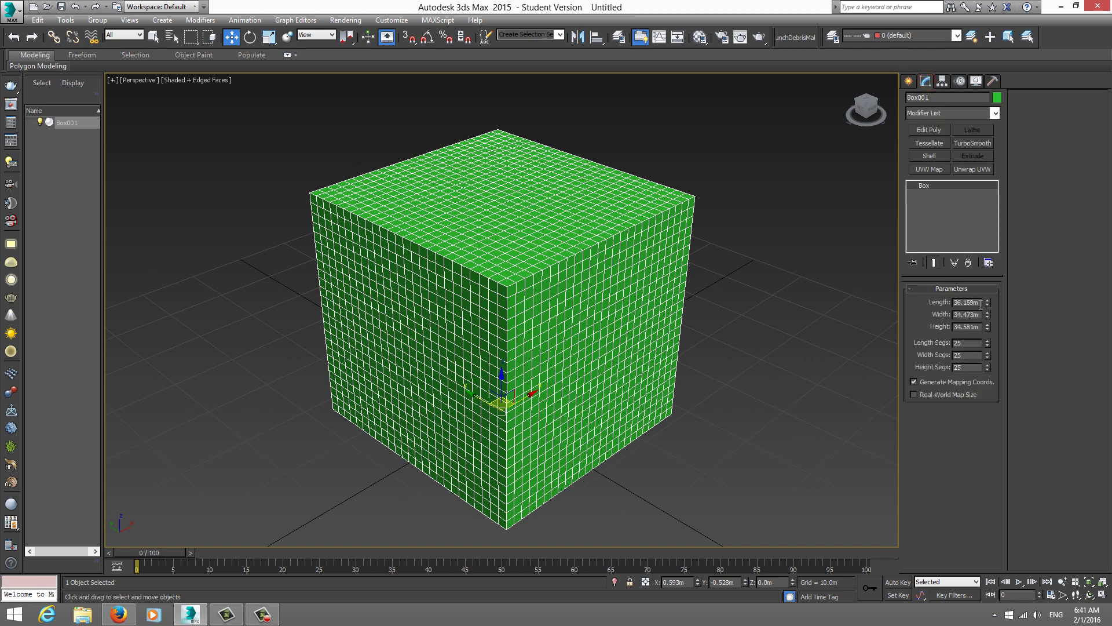
Set the box's length, width and height to 30 m.
{"action": "double_click", "coordinate": [979, 302]}
{"action": "type", "text": "30"}
{"action": "key", "text": "Tab"}
{"action": "type", "text": "30"}
{"action": "key", "text": "Tab"}
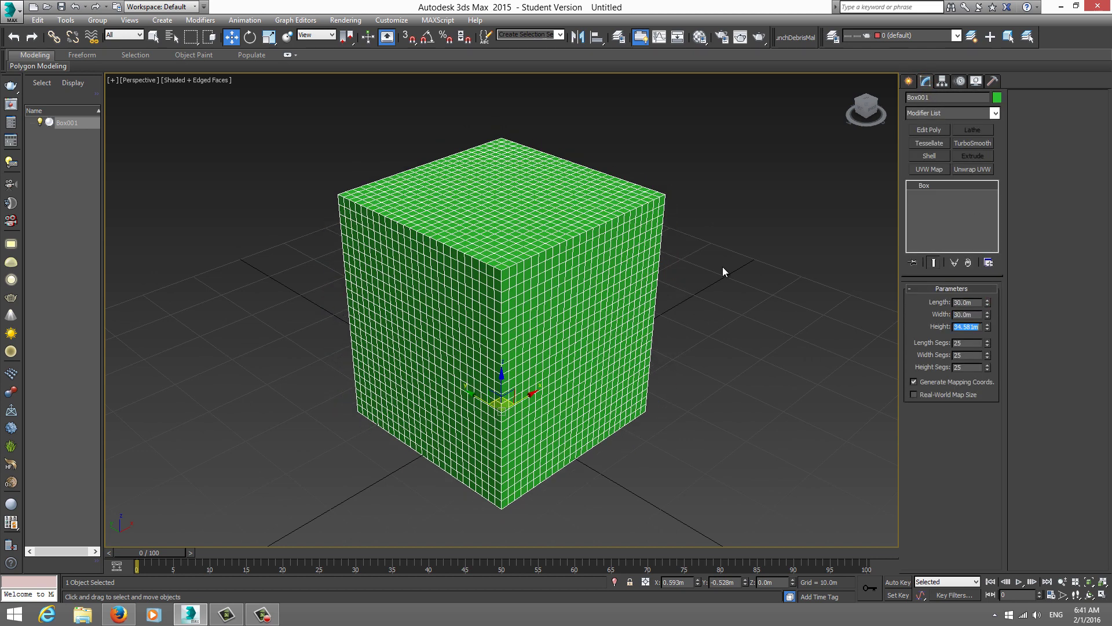
{"action": "type", "text": "30"}
{"action": "key", "text": "Return"}
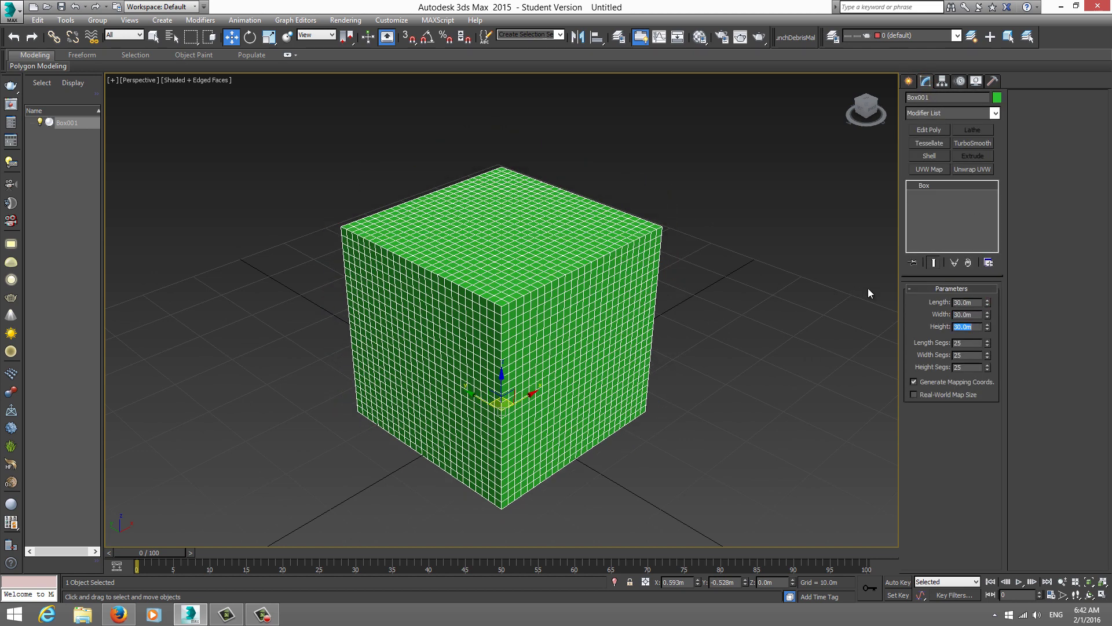
Change the box's length, width and height to 50 m.
{"action": "double_click", "coordinate": [974, 303]}
{"action": "type", "text": "50"}
{"action": "key", "text": "Tab"}
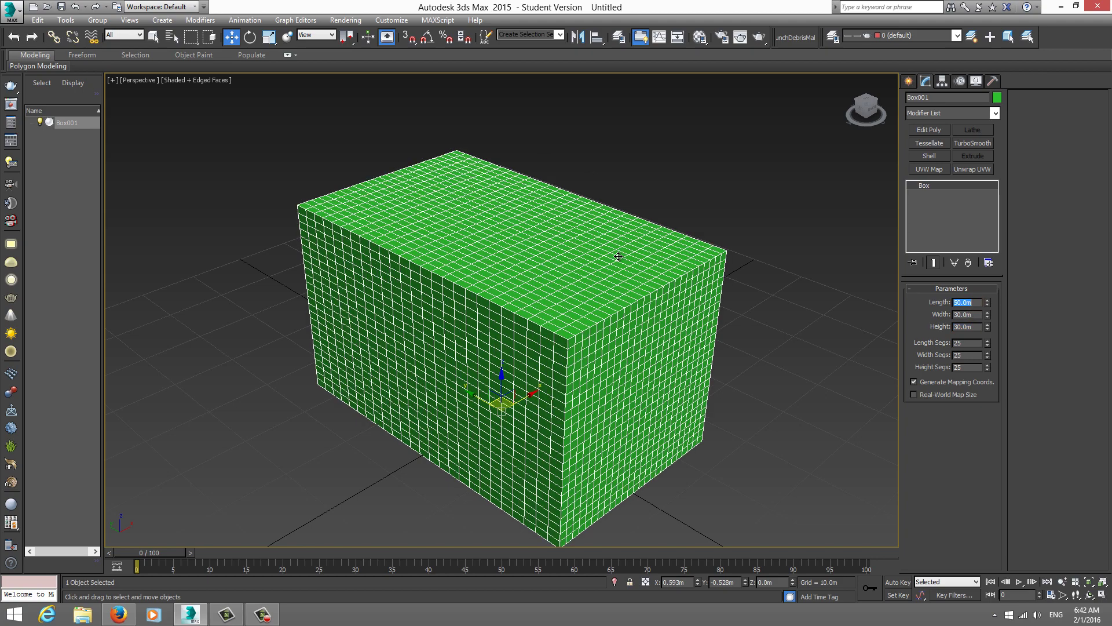
{"action": "type", "text": "50"}
{"action": "key", "text": "Tab"}
{"action": "key", "text": "Return"}
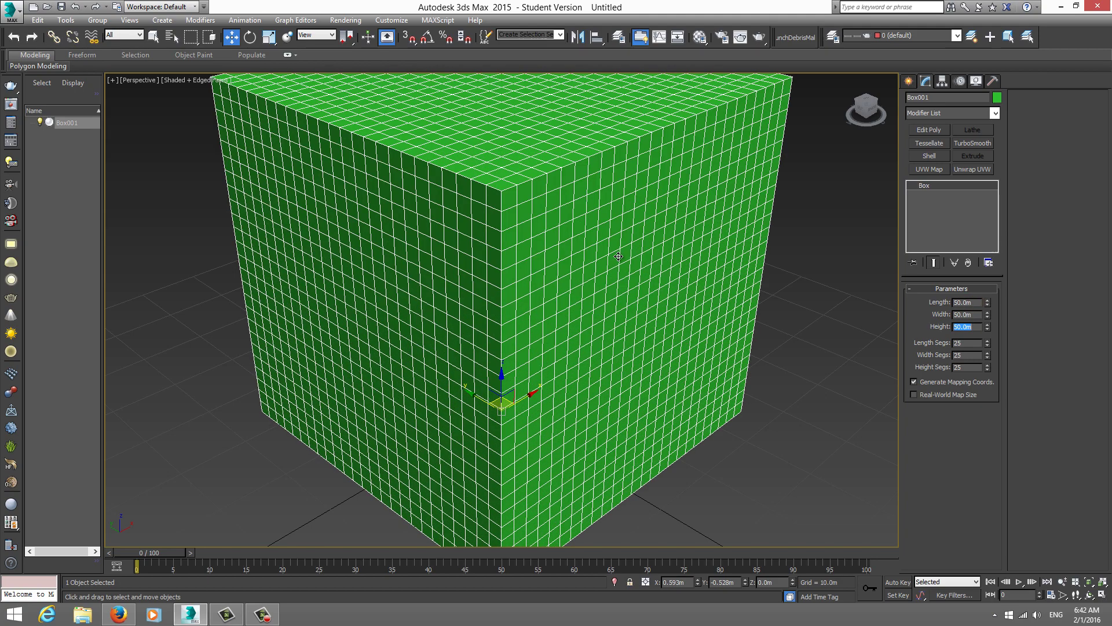
Zoom extents to frame the whole 50 m cube and orbit around it.
{"action": "scroll", "coordinate": [626, 178], "scroll_direction": "down", "scroll_amount": 3}
{"action": "scroll", "coordinate": [635, 321], "scroll_direction": "down", "scroll_amount": 2}
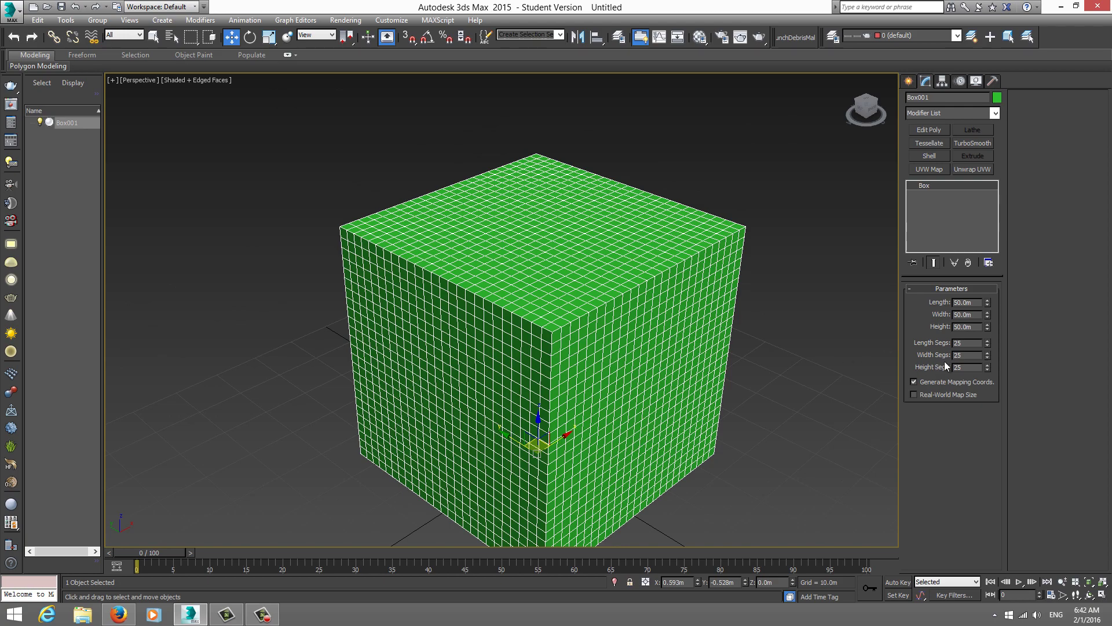
{"action": "key", "text": "shift+z"}
{"action": "key", "text": "z"}
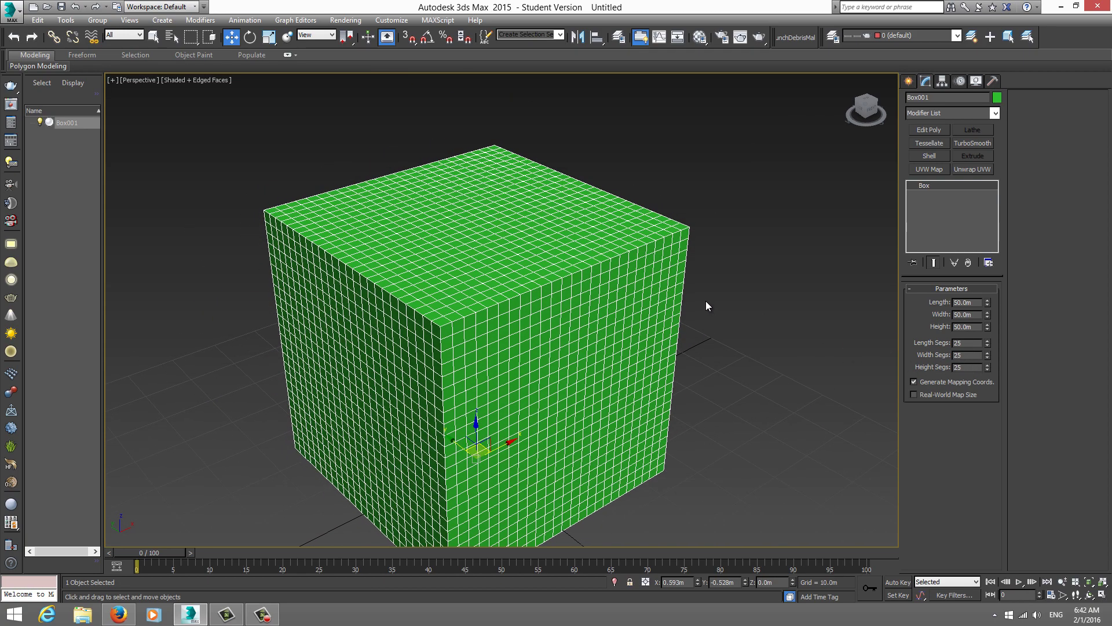
{"action": "left_click", "coordinate": [709, 300]}
{"action": "left_click", "coordinate": [604, 286]}
{"action": "middle_click_drag", "start_coordinate": [604, 287], "coordinate": [626, 276], "text": "alt"}
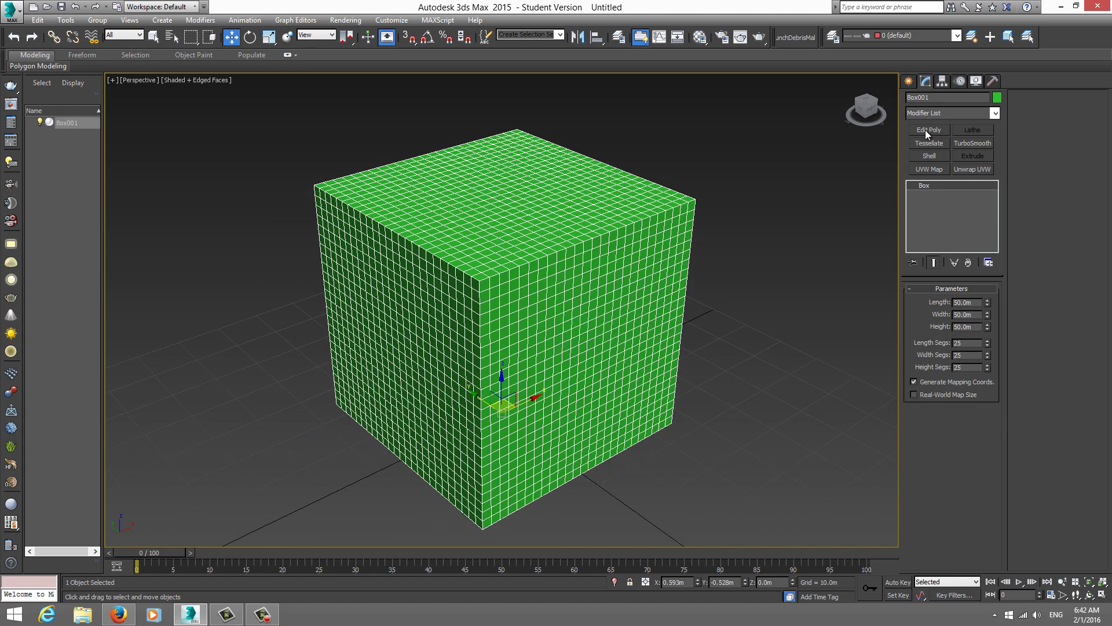
Add an Edit Poly modifier to Box001, zoom in, and enter Edge sub-object mode.
{"action": "right_click", "coordinate": [531, 227]}
{"action": "mouse_move", "coordinate": [565, 344]}
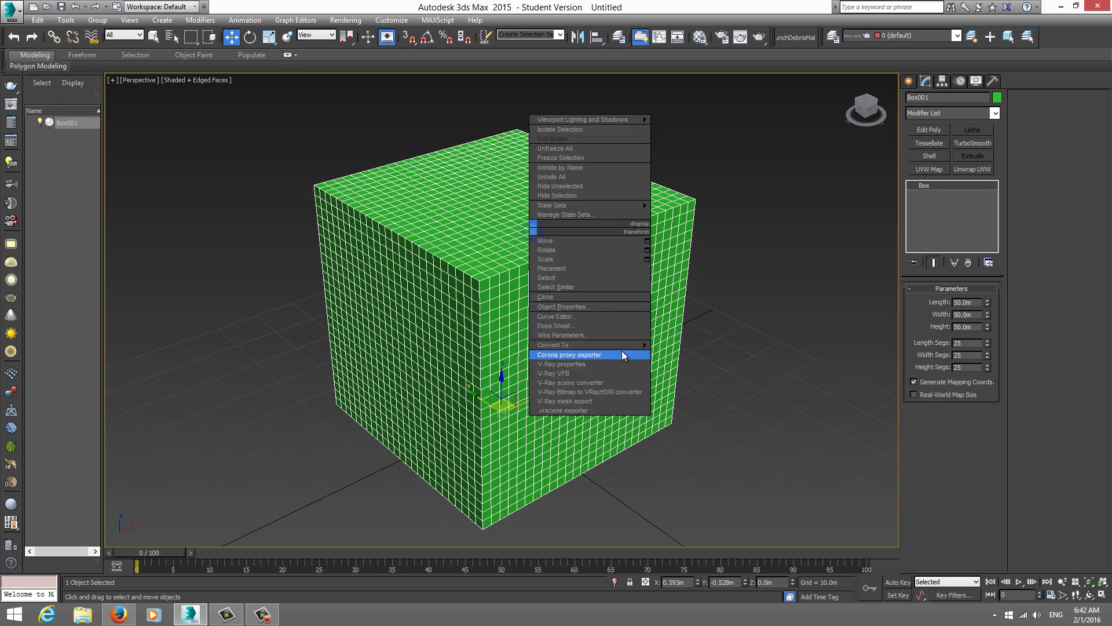
{"action": "left_click", "coordinate": [935, 233]}
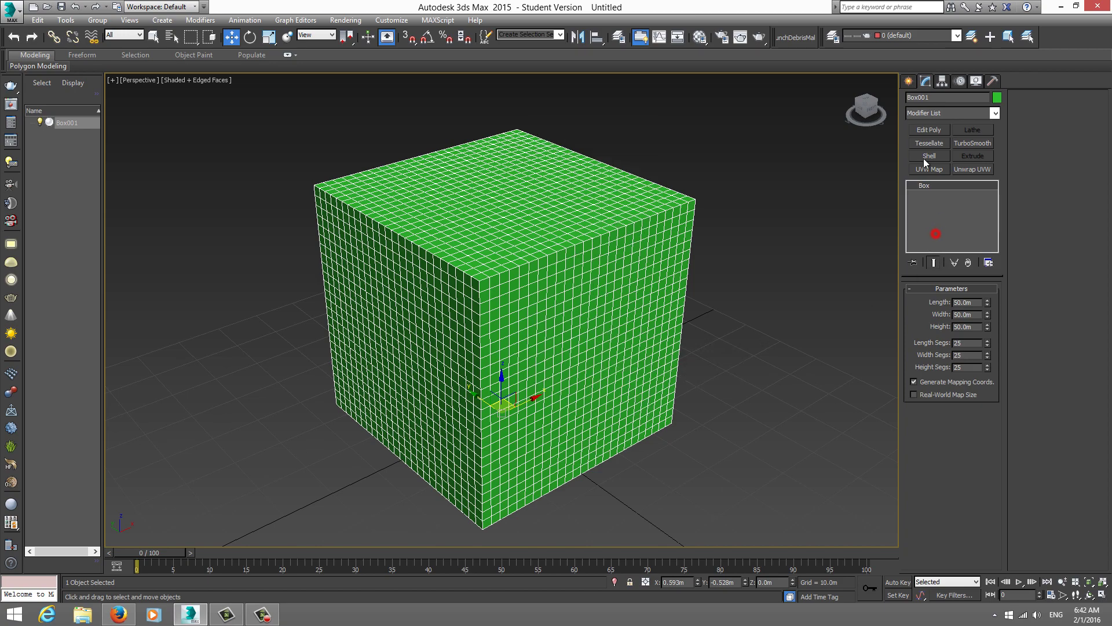
{"action": "left_click", "coordinate": [934, 131]}
{"action": "scroll", "coordinate": [498, 288], "scroll_direction": "up", "scroll_amount": 1}
{"action": "scroll", "coordinate": [498, 288], "scroll_direction": "up", "scroll_amount": 2}
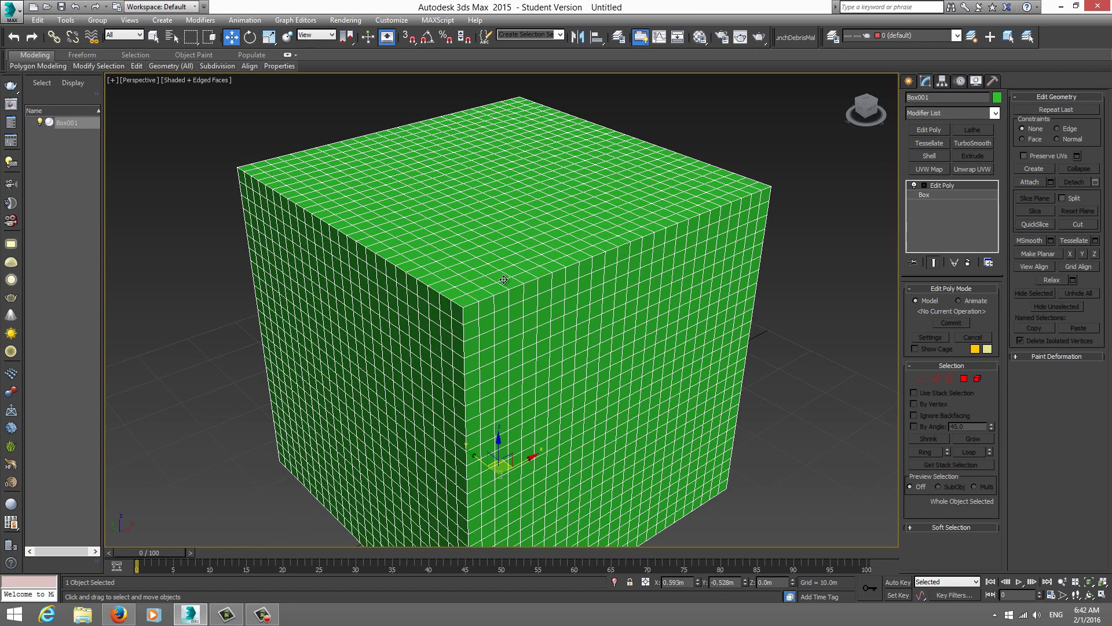
{"action": "scroll", "coordinate": [498, 288], "scroll_direction": "up", "scroll_amount": 1}
{"action": "scroll", "coordinate": [499, 288], "scroll_direction": "up", "scroll_amount": 1}
{"action": "scroll", "coordinate": [490, 292], "scroll_direction": "up", "scroll_amount": 1}
{"action": "scroll", "coordinate": [486, 293], "scroll_direction": "up", "scroll_amount": 2}
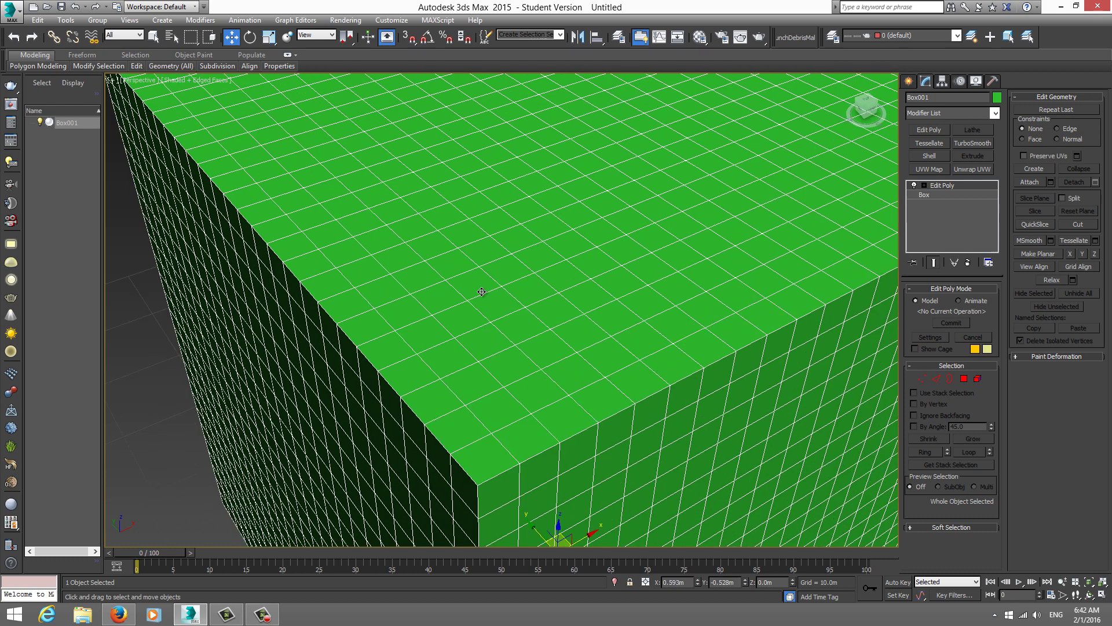
{"action": "key", "text": "2"}
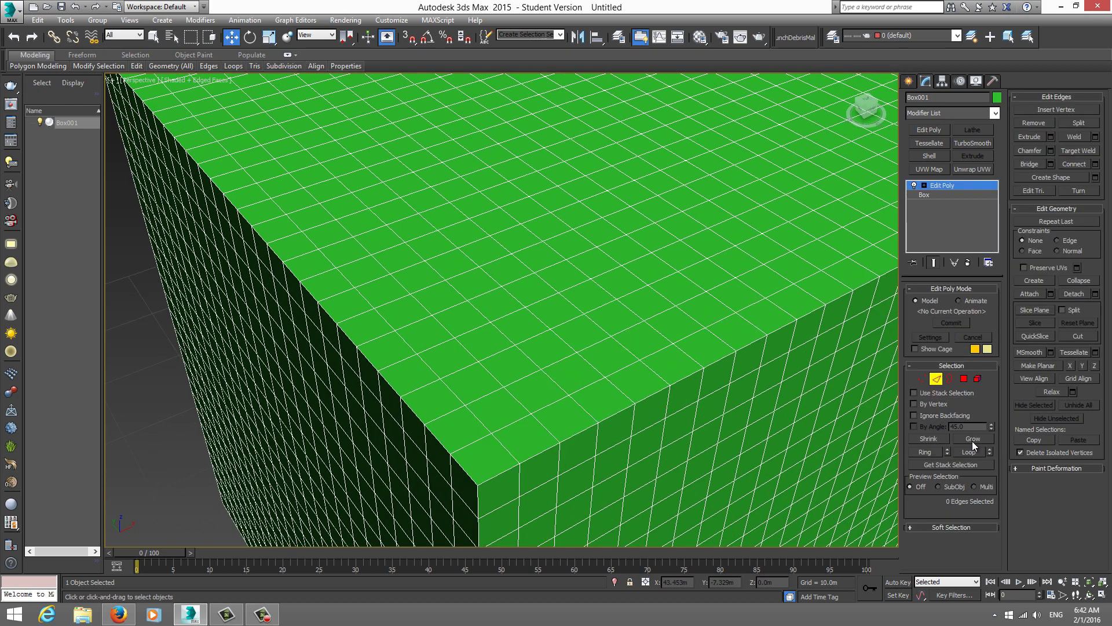
Select an edge on the box's top face and extend it with Loop.
{"action": "scroll", "coordinate": [632, 302], "scroll_direction": "up", "scroll_amount": 1}
{"action": "scroll", "coordinate": [579, 272], "scroll_direction": "up", "scroll_amount": 1}
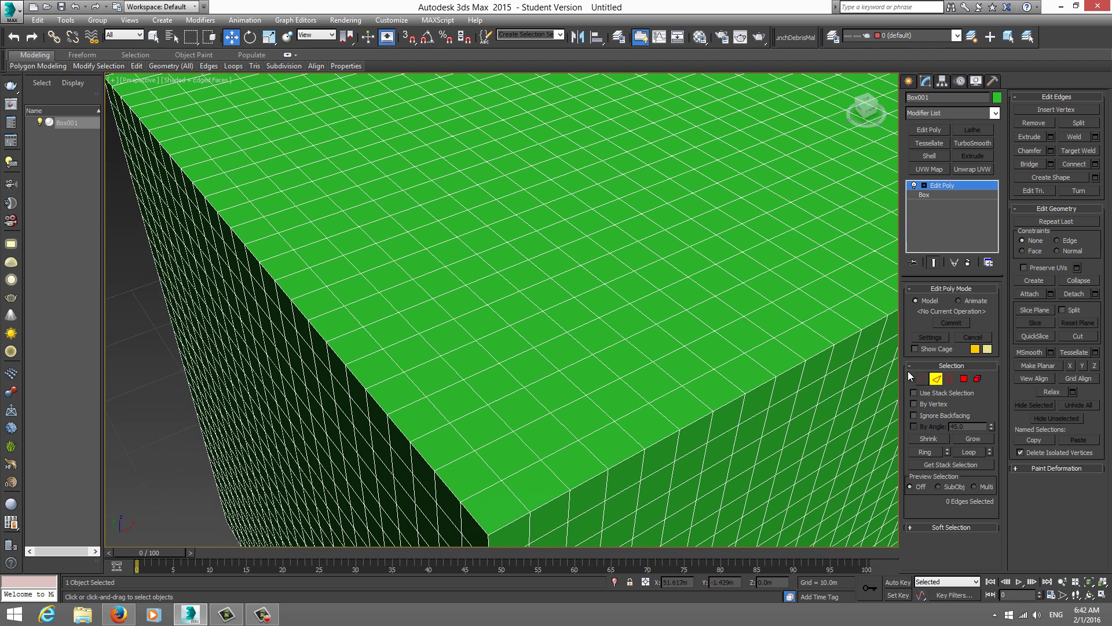
{"action": "left_click", "coordinate": [524, 236]}
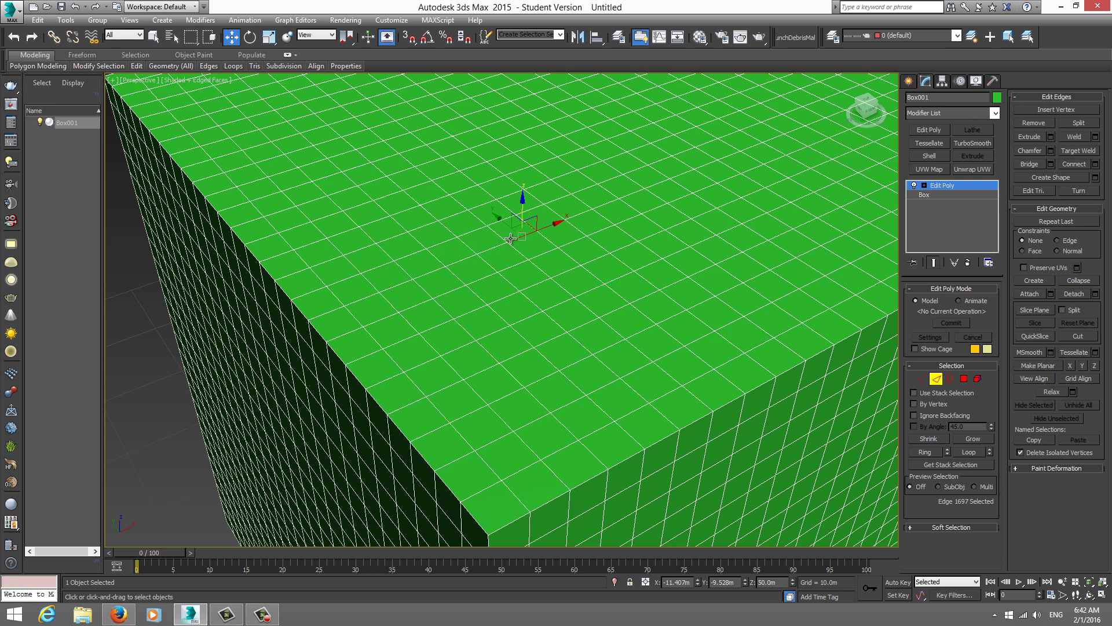
{"action": "left_click", "coordinate": [545, 254]}
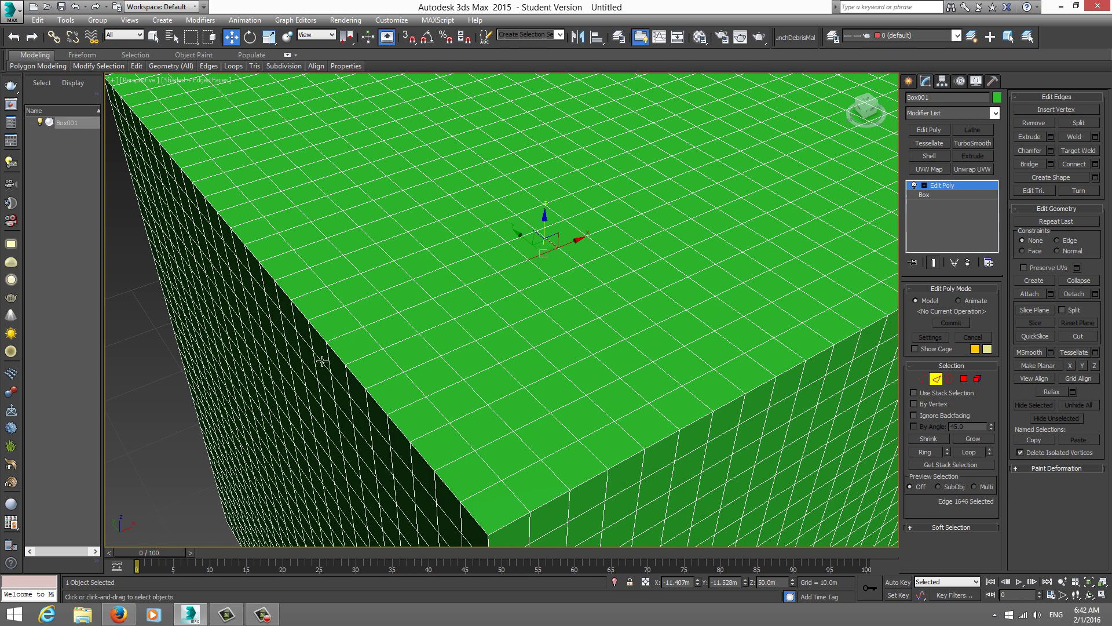
{"action": "scroll", "coordinate": [373, 338], "scroll_direction": "down", "scroll_amount": 3}
{"action": "scroll", "coordinate": [373, 338], "scroll_direction": "down", "scroll_amount": 2}
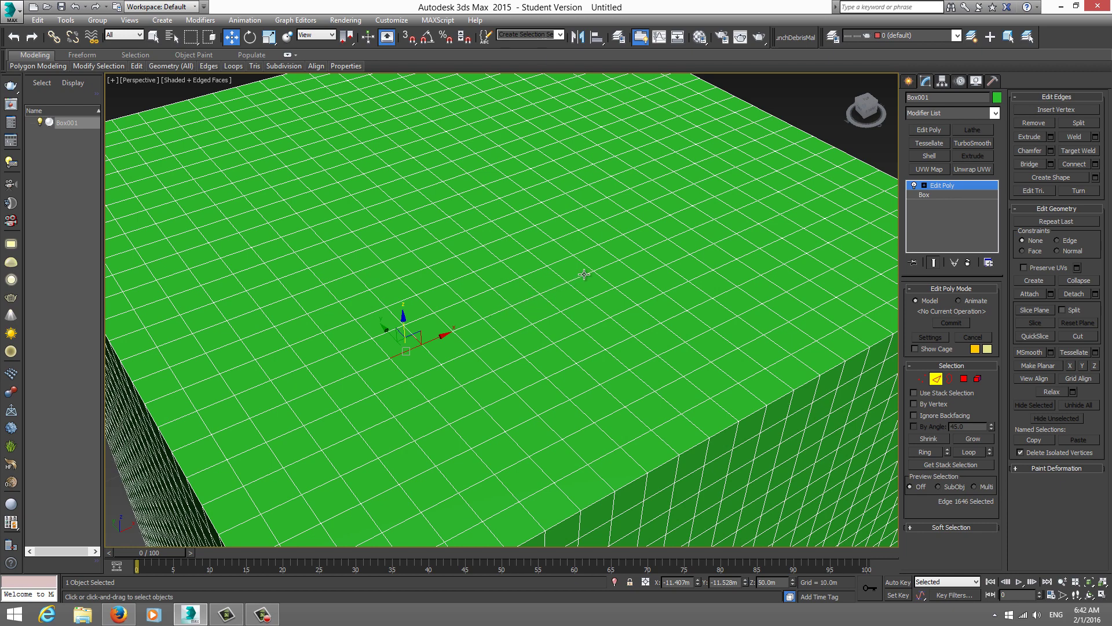
{"action": "left_click", "coordinate": [975, 455]}
From a corner view, loop another top-face edge into a full 100-edge loop.
{"action": "scroll", "coordinate": [555, 282], "scroll_direction": "down", "scroll_amount": 3}
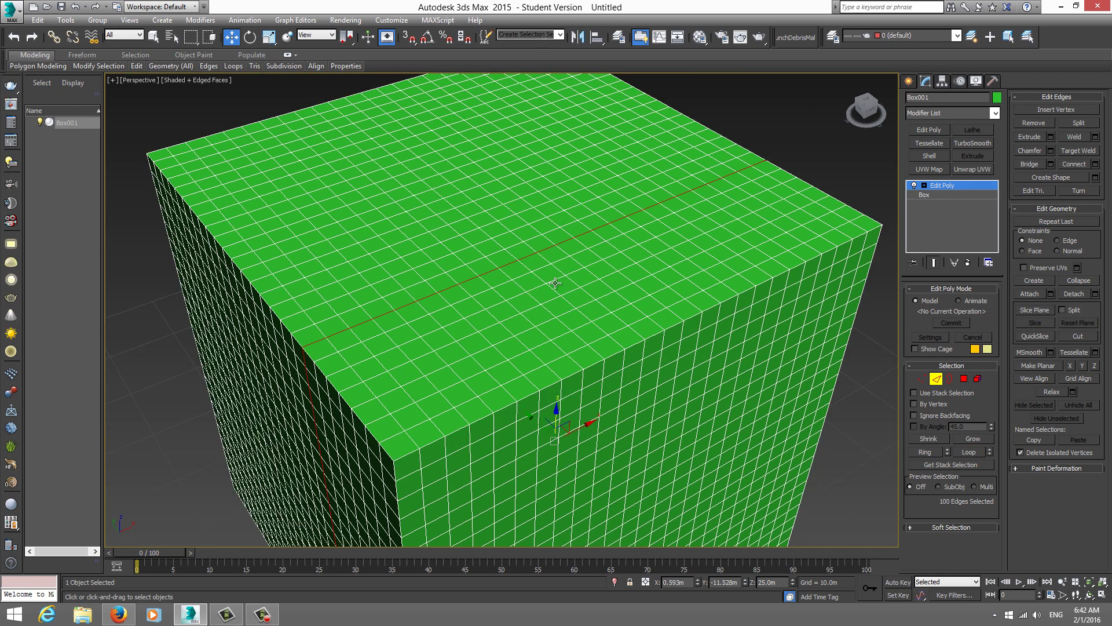
{"action": "mouse_move", "coordinate": [555, 283]}
{"action": "middle_mouse_down", "text": "alt"}
{"action": "mouse_move", "coordinate": [537, 238]}
{"action": "mouse_move", "coordinate": [506, 295]}
{"action": "mouse_move", "coordinate": [430, 220]}
{"action": "middle_mouse_up", "text": "alt"}
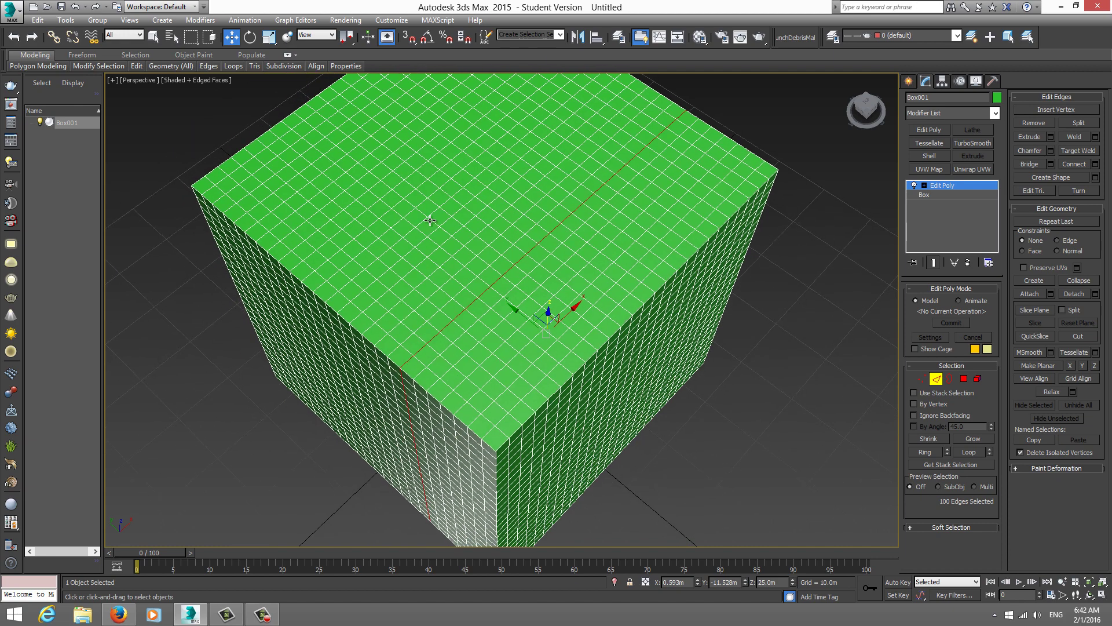
{"action": "scroll", "coordinate": [429, 220], "scroll_direction": "up", "scroll_amount": 5}
{"action": "left_click", "coordinate": [430, 220]}
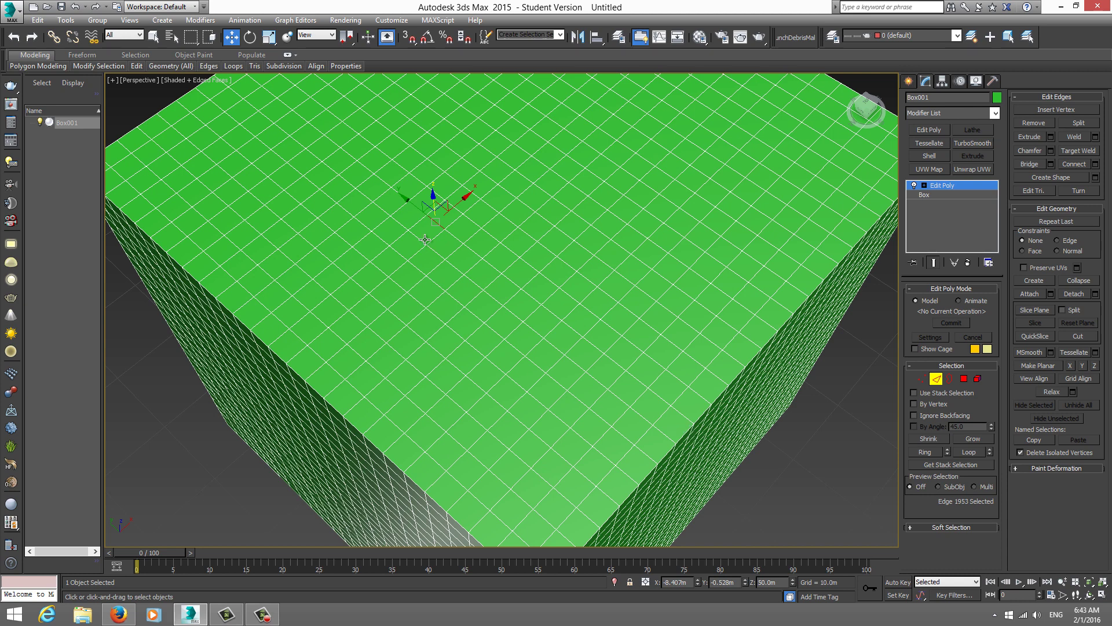
{"action": "left_click", "coordinate": [965, 452]}
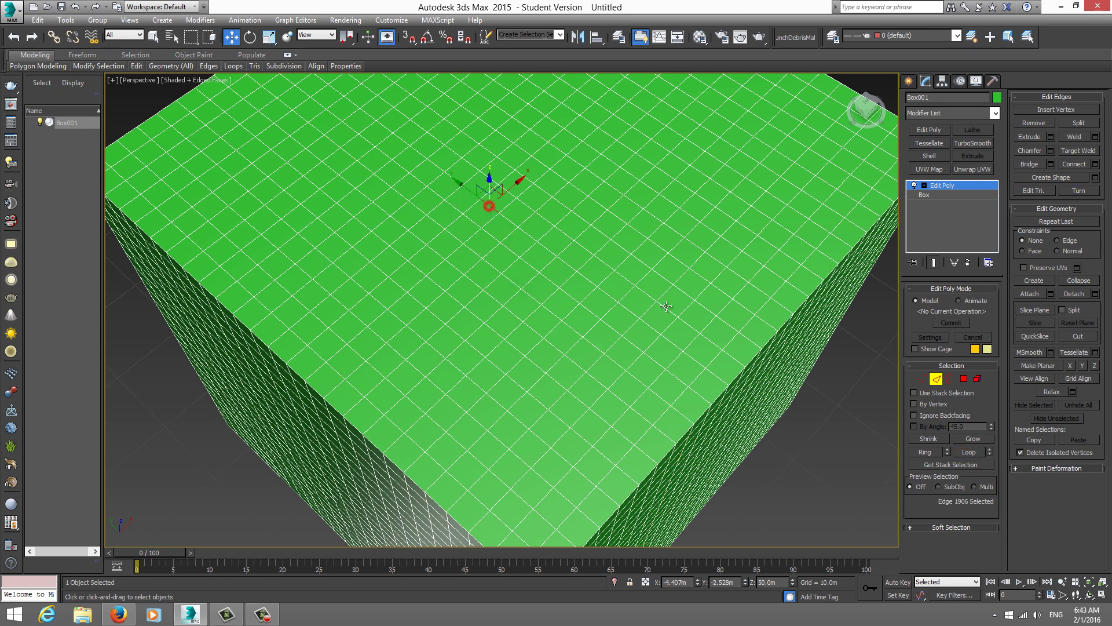
{"action": "mouse_move", "coordinate": [679, 317]}
{"action": "middle_mouse_down"}
{"action": "mouse_move", "coordinate": [679, 285]}
{"action": "mouse_move", "coordinate": [504, 416]}
{"action": "mouse_move", "coordinate": [504, 378]}
{"action": "mouse_move", "coordinate": [441, 330]}
{"action": "middle_mouse_up"}
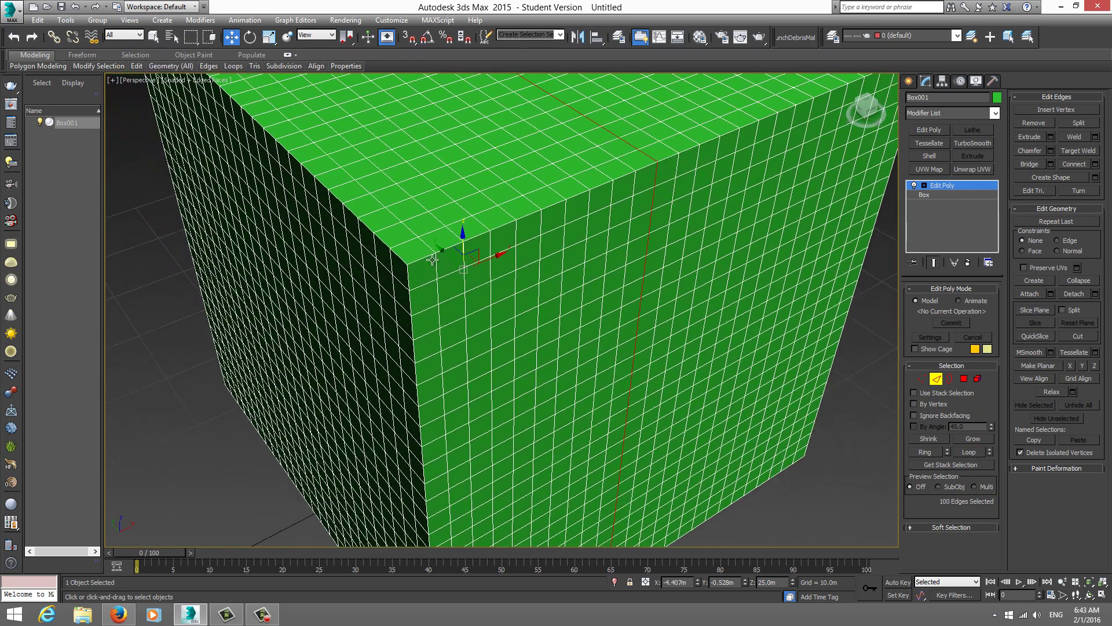
Select the edge at the box's top corner and loop it along the rim.
{"action": "scroll", "coordinate": [441, 330], "scroll_direction": "up", "scroll_amount": 3}
{"action": "left_click", "coordinate": [426, 271]}
{"action": "mouse_move", "coordinate": [426, 271]}
{"action": "middle_mouse_down"}
{"action": "mouse_move", "coordinate": [418, 324]}
{"action": "mouse_move", "coordinate": [456, 379]}
{"action": "middle_mouse_up"}
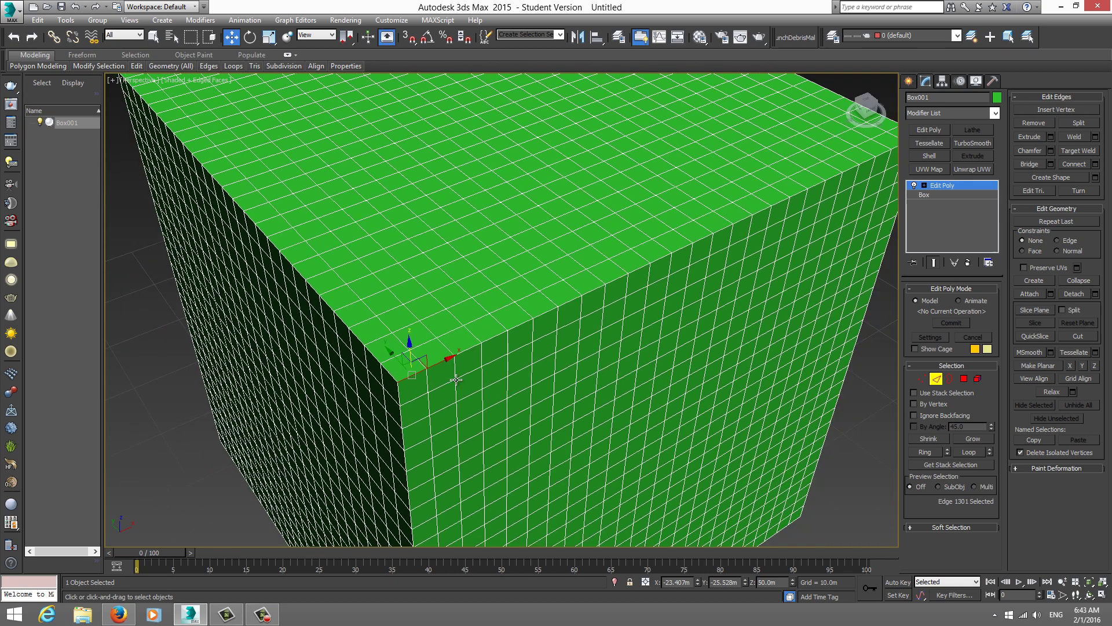
{"action": "left_click", "coordinate": [967, 452]}
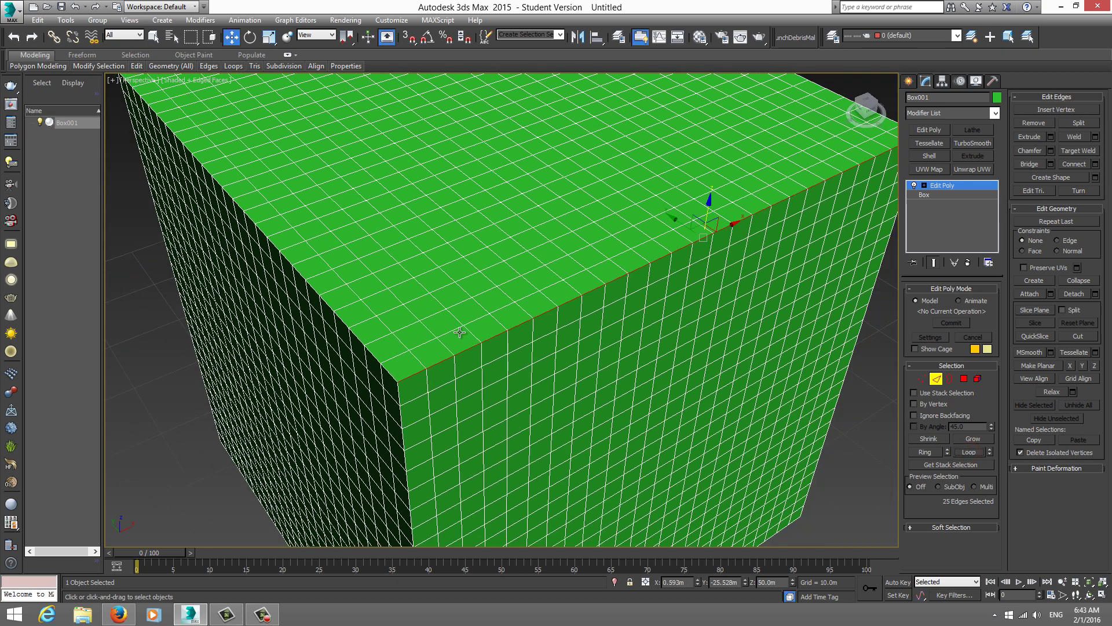
{"action": "middle_click_drag", "start_coordinate": [459, 332], "coordinate": [368, 390]}
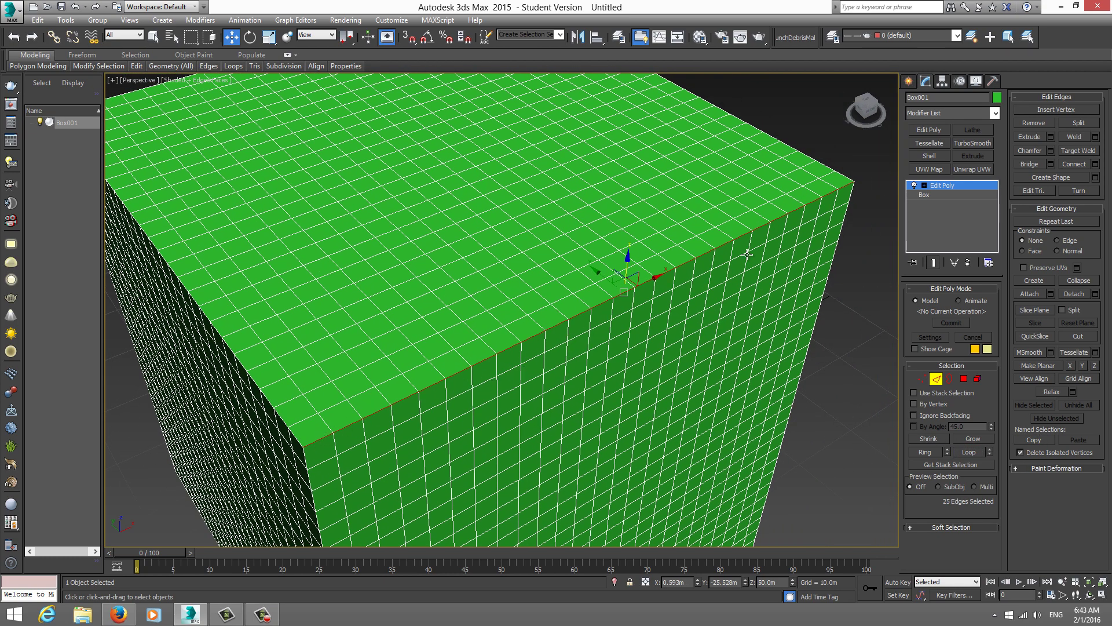
{"action": "mouse_move", "coordinate": [775, 219]}
{"action": "middle_mouse_down", "text": "alt"}
{"action": "mouse_move", "coordinate": [808, 219]}
{"action": "mouse_move", "coordinate": [803, 197]}
{"action": "mouse_move", "coordinate": [755, 230]}
{"action": "mouse_move", "coordinate": [440, 216]}
{"action": "mouse_move", "coordinate": [460, 348]}
{"action": "mouse_move", "coordinate": [398, 354]}
{"action": "middle_mouse_up", "text": "alt"}
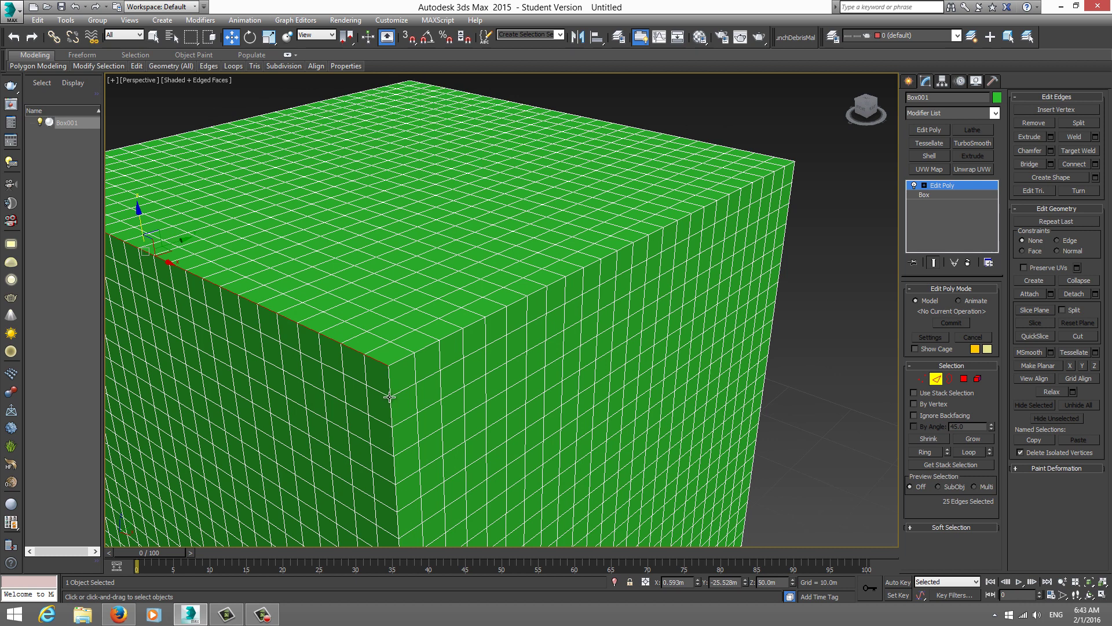
Add the remaining rim edges with Loop until the whole top border is selected.
{"action": "left_click", "coordinate": [401, 359], "text": "ctrl"}
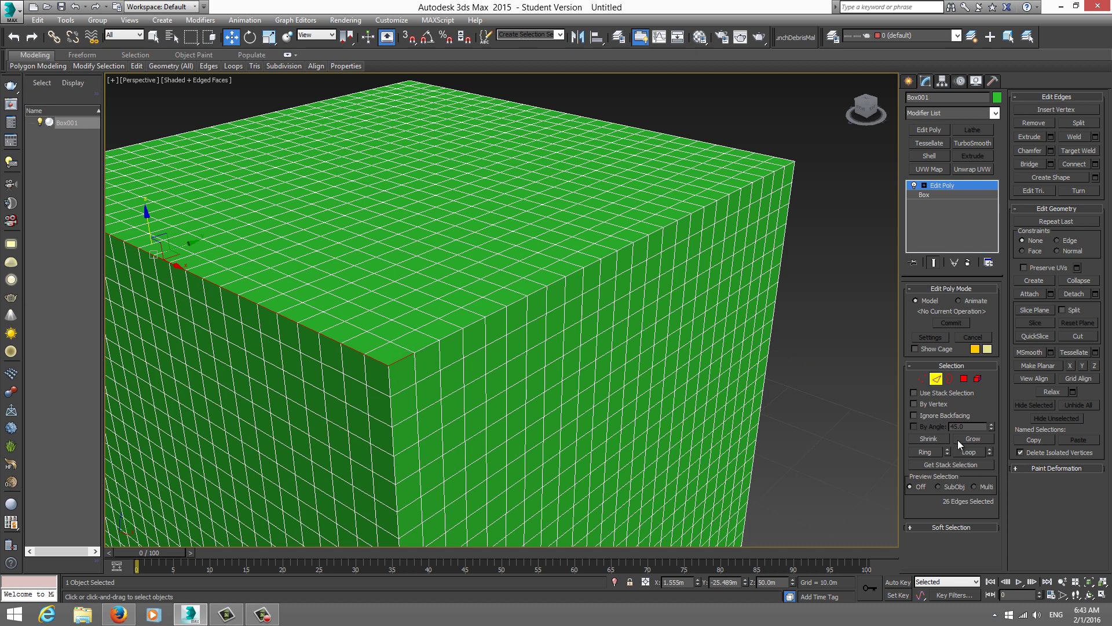
{"action": "left_click", "coordinate": [971, 451]}
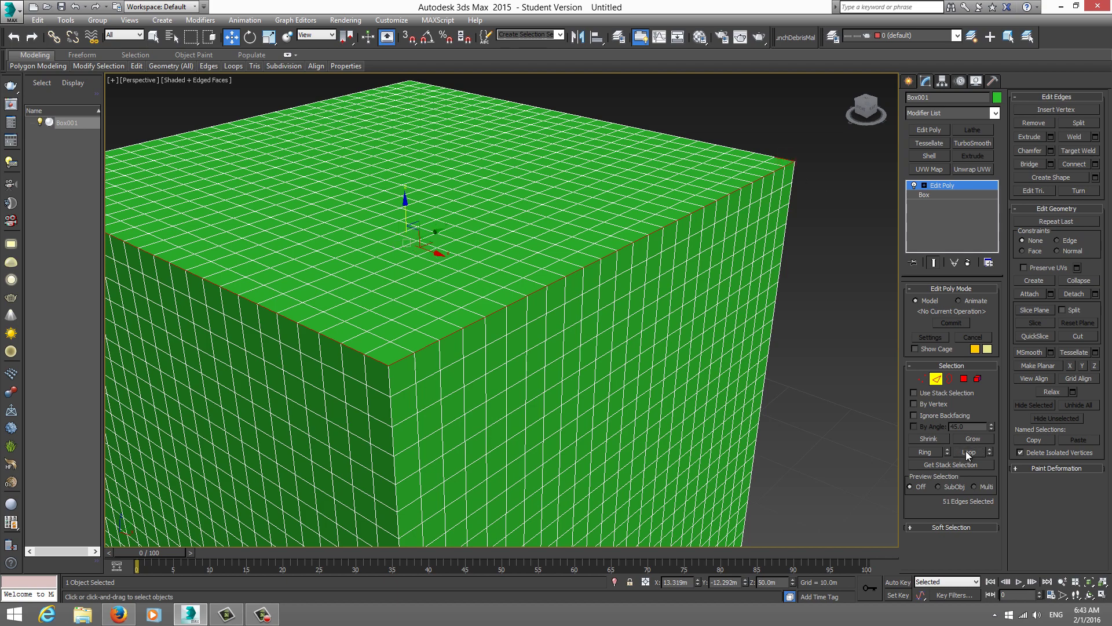
{"action": "left_click", "coordinate": [967, 453]}
{"action": "middle_click_drag", "start_coordinate": [440, 237], "coordinate": [263, 231], "text": "alt"}
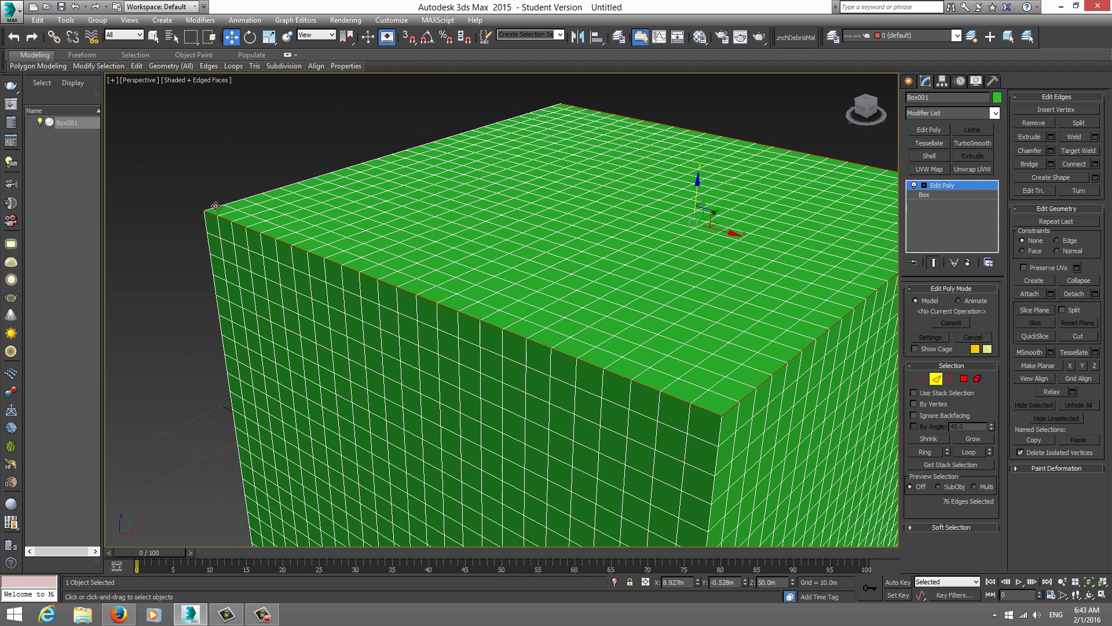
{"action": "left_click", "coordinate": [968, 452]}
{"action": "middle_click_drag", "start_coordinate": [539, 264], "coordinate": [414, 253]}
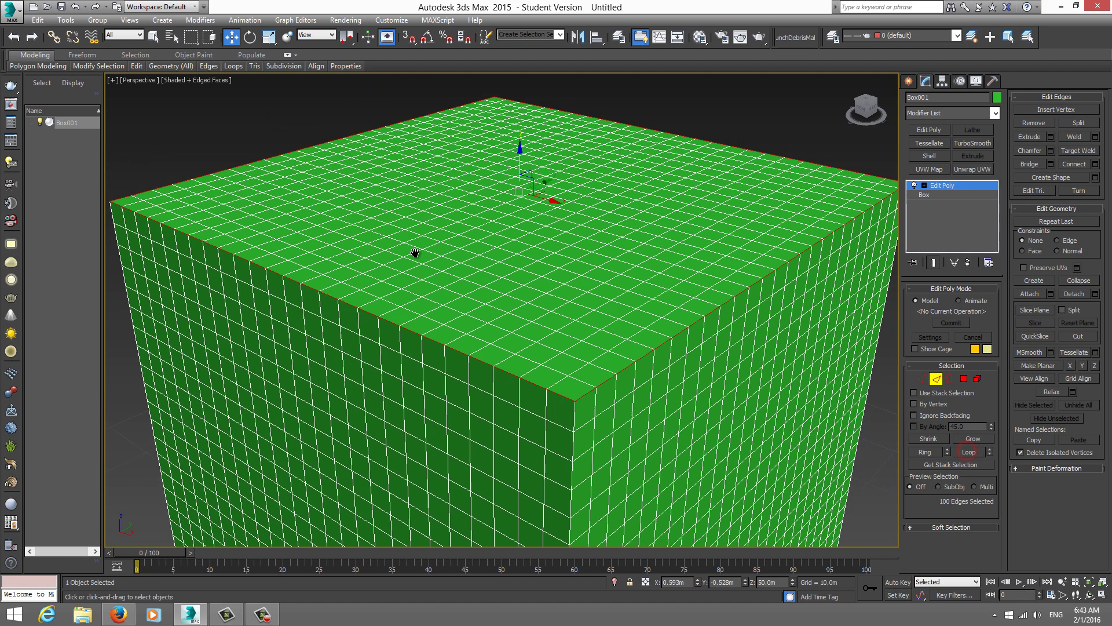
{"action": "scroll", "coordinate": [415, 252], "scroll_direction": "down", "scroll_amount": 4}
Test-move the top rim edges downward, then undo the move.
{"action": "left_click_drag", "start_coordinate": [488, 190], "coordinate": [488, 202]}
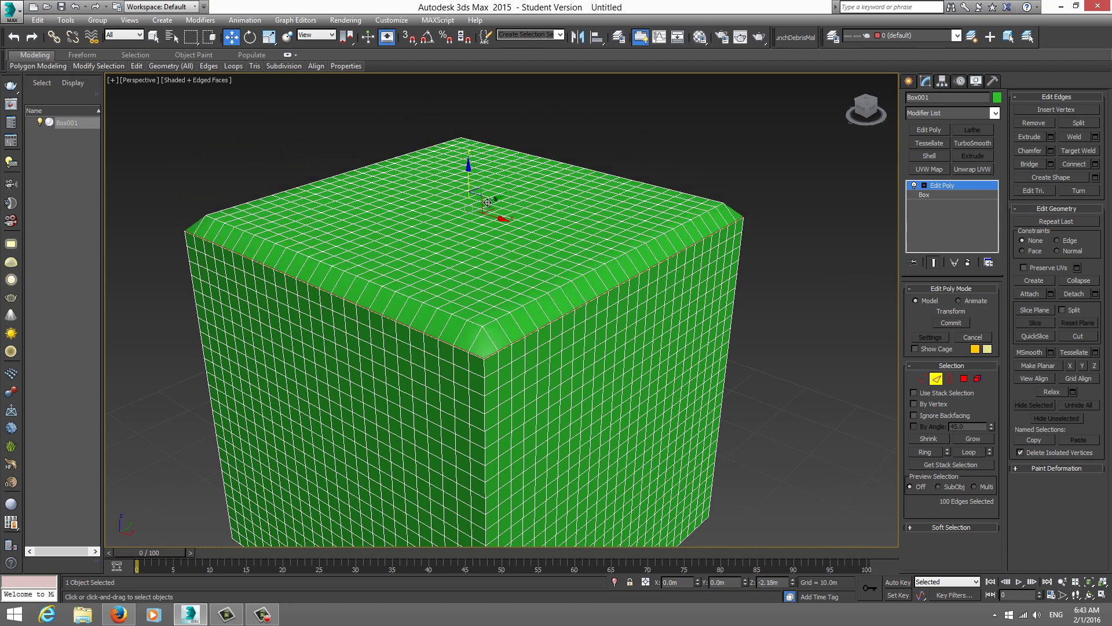
{"action": "key", "text": "ctrl+z"}
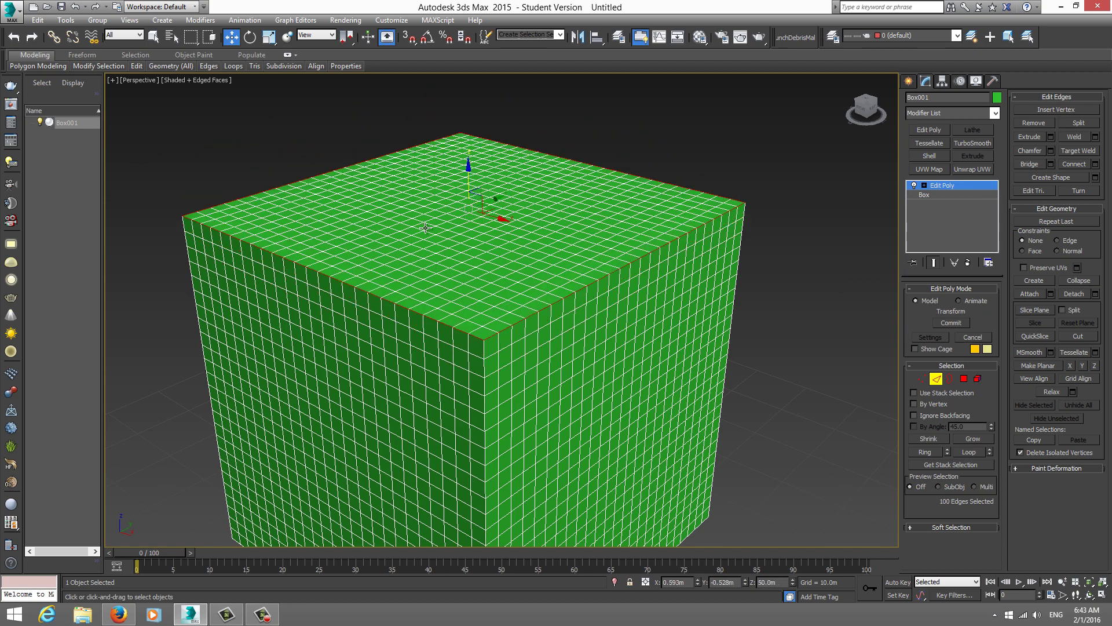
{"action": "mouse_move", "coordinate": [425, 228]}
{"action": "middle_mouse_down", "text": "alt"}
{"action": "mouse_move", "coordinate": [501, 262]}
{"action": "mouse_move", "coordinate": [541, 373]}
{"action": "middle_mouse_up", "text": "alt"}
{"action": "scroll", "coordinate": [524, 325], "scroll_direction": "up", "scroll_amount": 3}
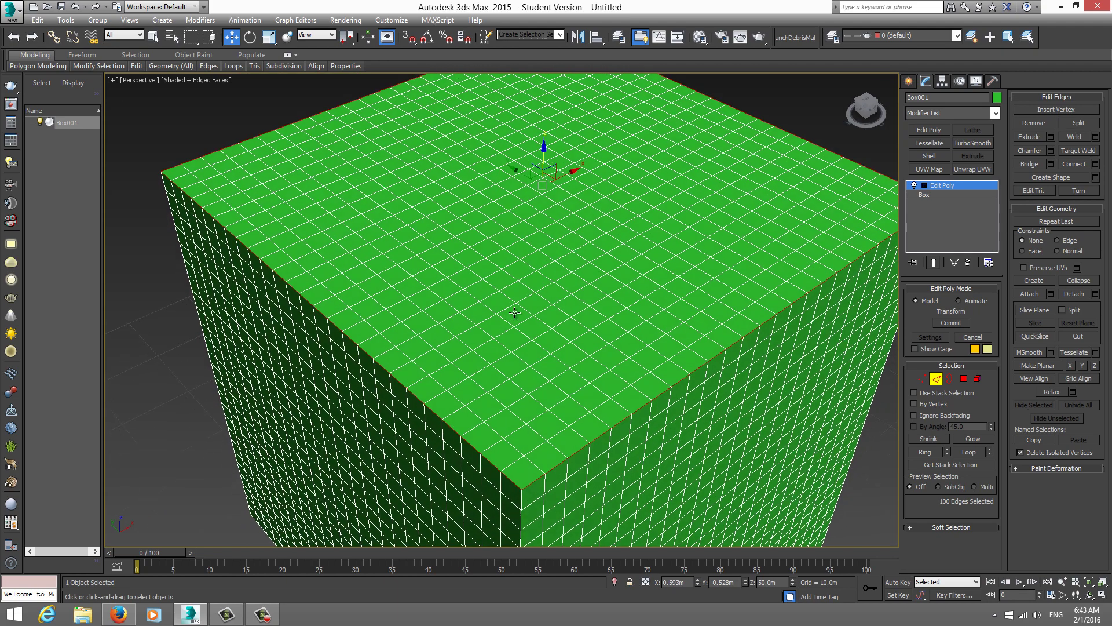
Select a single top-face edge and expand it into a ring of parallel edges.
{"action": "left_click", "coordinate": [527, 286]}
{"action": "scroll", "coordinate": [527, 287], "scroll_direction": "up", "scroll_amount": 5}
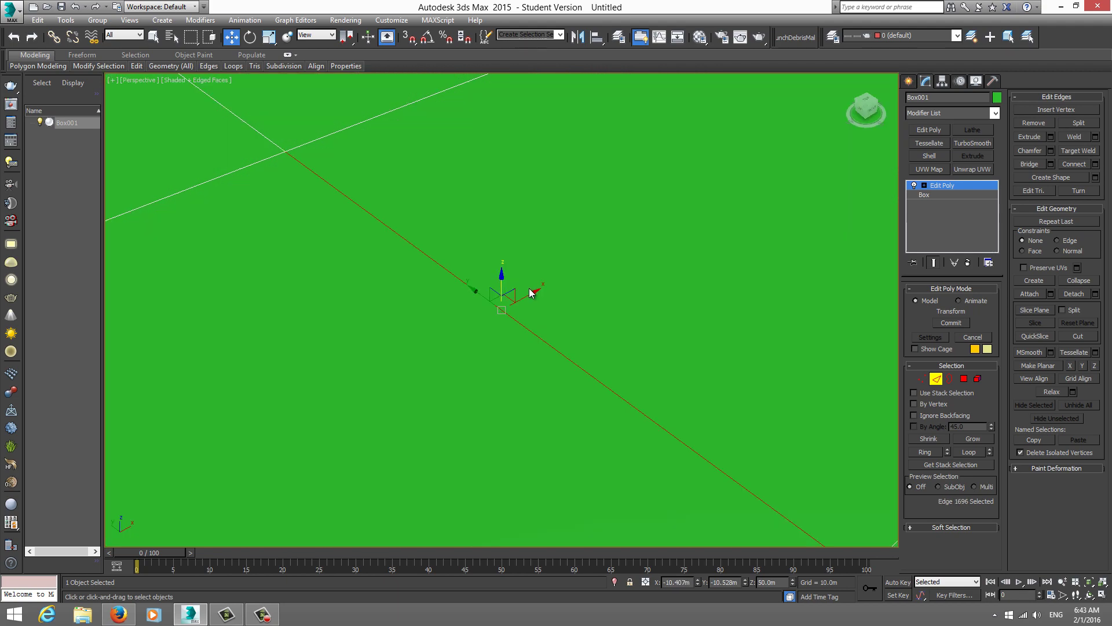
{"action": "scroll", "coordinate": [529, 289], "scroll_direction": "up", "scroll_amount": 2}
{"action": "scroll", "coordinate": [529, 291], "scroll_direction": "up", "scroll_amount": 2}
{"action": "scroll", "coordinate": [529, 292], "scroll_direction": "down", "scroll_amount": 2}
{"action": "scroll", "coordinate": [529, 294], "scroll_direction": "down", "scroll_amount": 1}
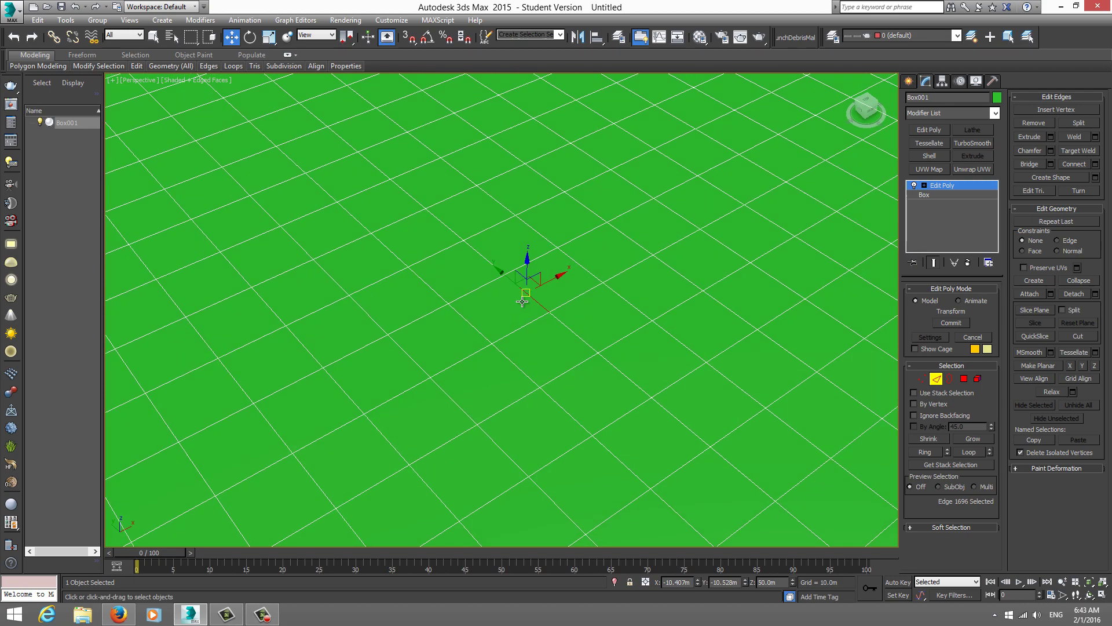
{"action": "scroll", "coordinate": [531, 298], "scroll_direction": "down", "scroll_amount": 1}
{"action": "scroll", "coordinate": [531, 303], "scroll_direction": "down", "scroll_amount": 1}
{"action": "scroll", "coordinate": [536, 310], "scroll_direction": "down", "scroll_amount": 2}
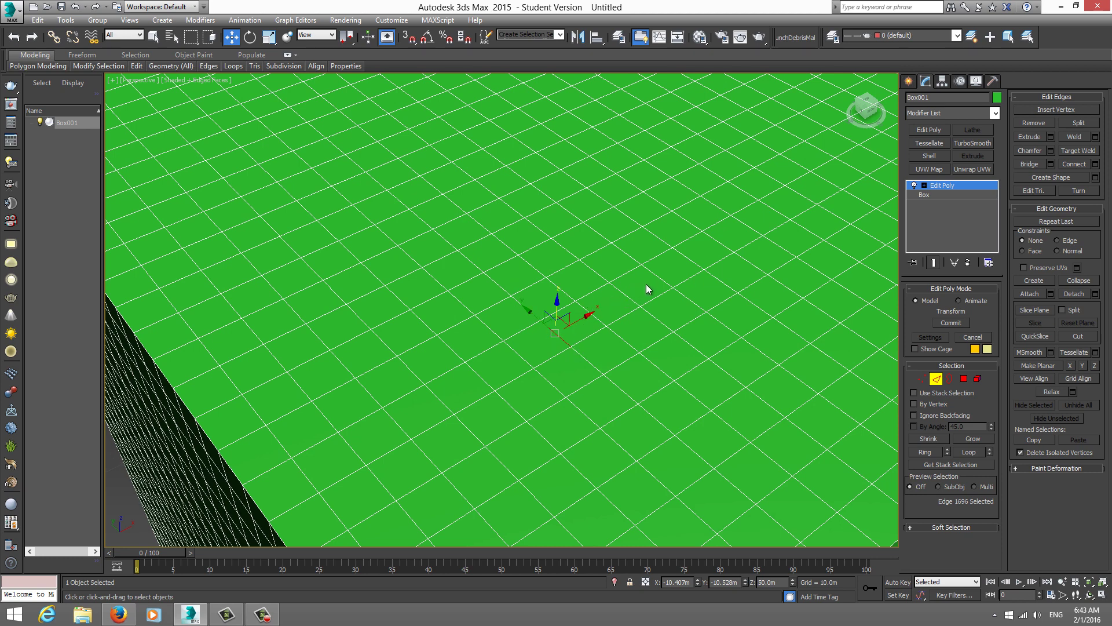
{"action": "left_click", "coordinate": [921, 451]}
Loop every ring edge so the selection spans 4900 edges across the cube.
{"action": "scroll", "coordinate": [536, 302], "scroll_direction": "down", "scroll_amount": 5}
{"action": "mouse_move", "coordinate": [536, 302]}
{"action": "middle_mouse_down", "text": "alt"}
{"action": "mouse_move", "coordinate": [528, 204]}
{"action": "mouse_move", "coordinate": [369, 276]}
{"action": "mouse_move", "coordinate": [377, 286]}
{"action": "middle_mouse_up", "text": "alt"}
{"action": "scroll", "coordinate": [377, 285], "scroll_direction": "up", "scroll_amount": 2}
{"action": "scroll", "coordinate": [377, 286], "scroll_direction": "up", "scroll_amount": 5}
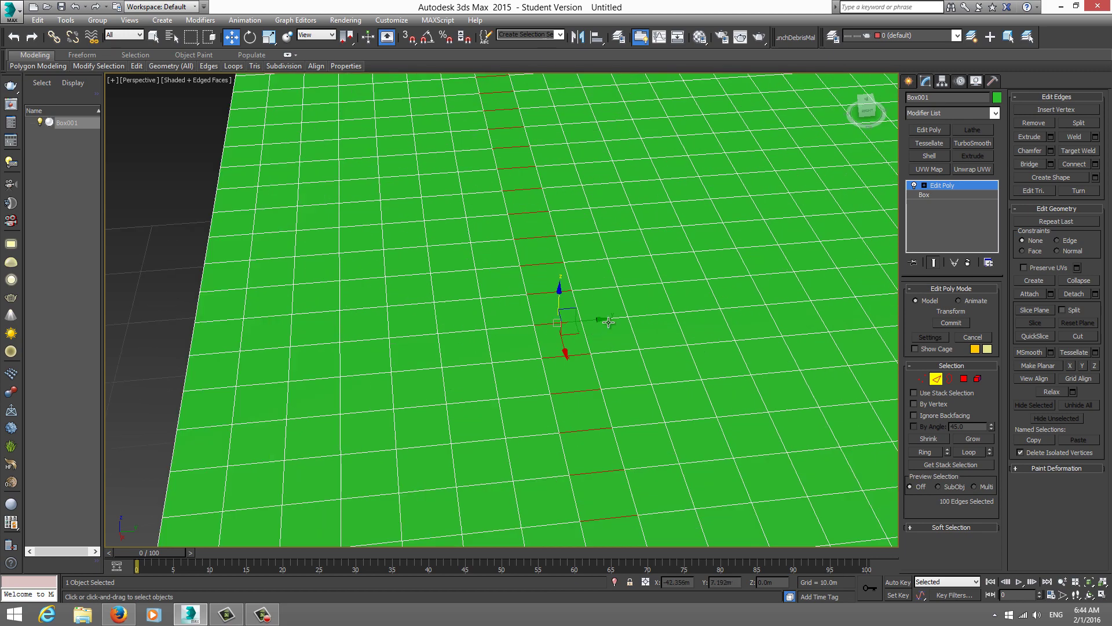
{"action": "scroll", "coordinate": [465, 339], "scroll_direction": "down", "scroll_amount": 3}
{"action": "scroll", "coordinate": [465, 339], "scroll_direction": "up", "scroll_amount": 1}
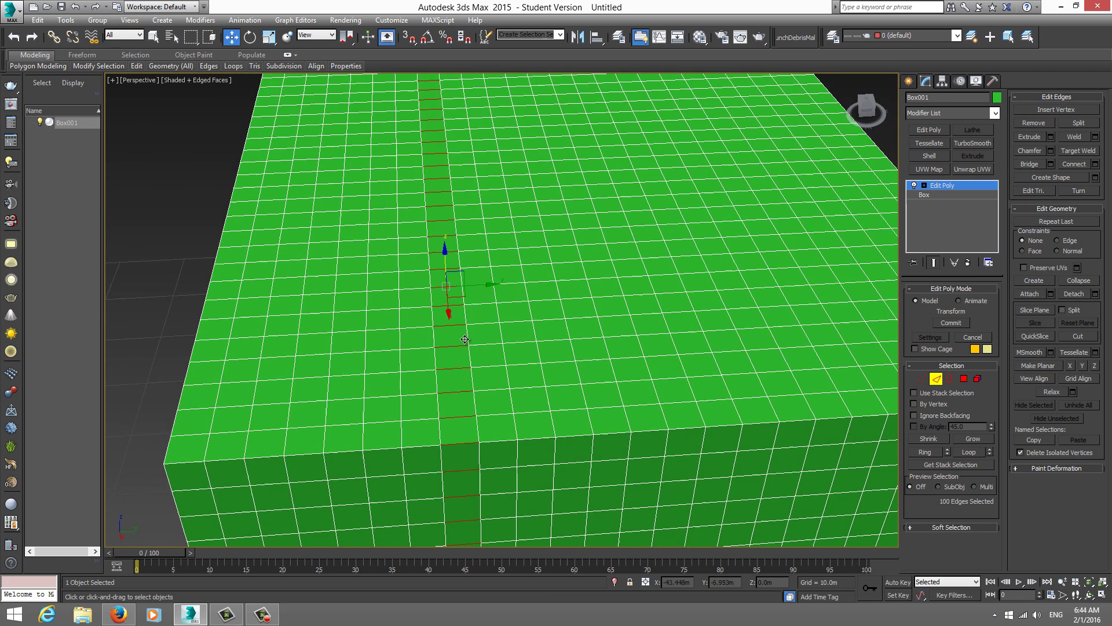
{"action": "middle_click_drag", "start_coordinate": [475, 409], "coordinate": [408, 408]}
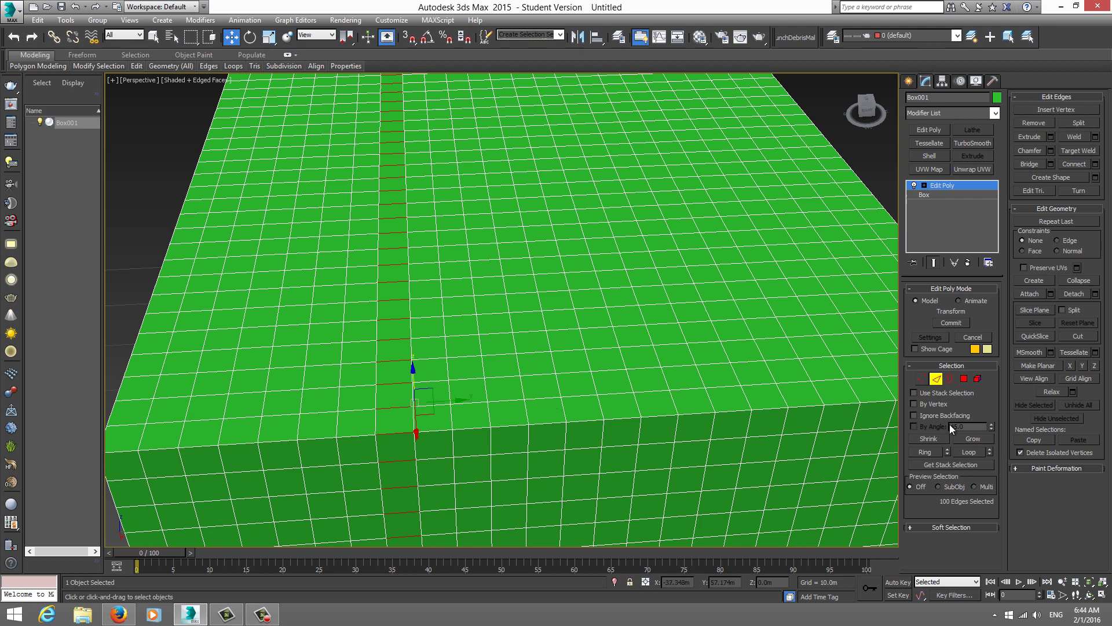
{"action": "left_click", "coordinate": [970, 452]}
{"action": "scroll", "coordinate": [633, 313], "scroll_direction": "down", "scroll_amount": 3}
Clear the edge selection, then pick one top-face edge and extend it into a loop.
{"action": "scroll", "coordinate": [609, 301], "scroll_direction": "down", "scroll_amount": 2}
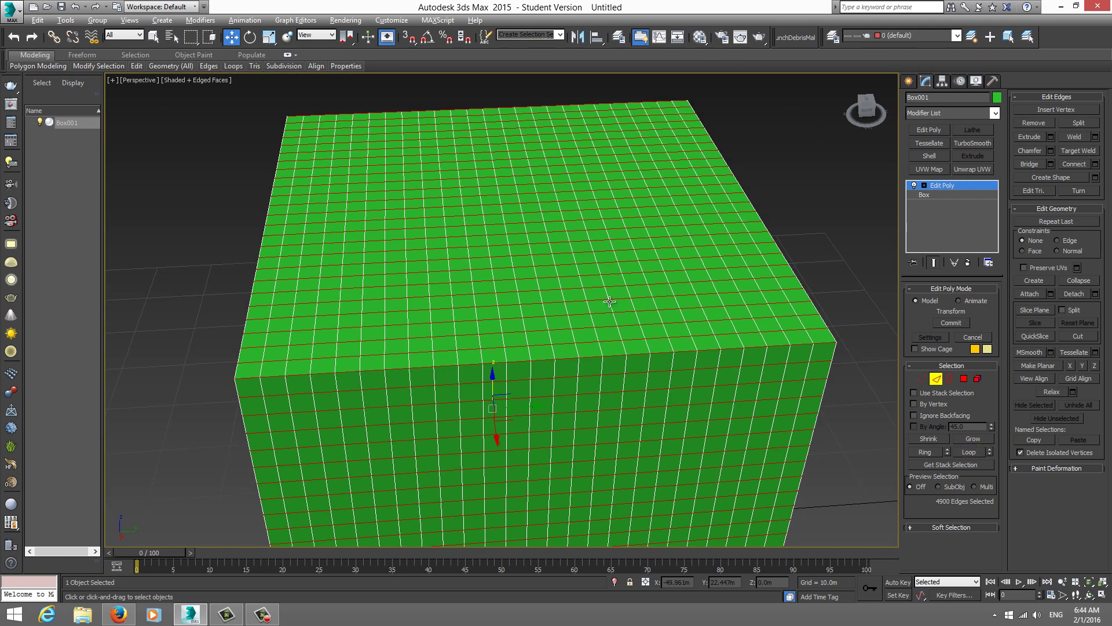
{"action": "mouse_move", "coordinate": [609, 301]}
{"action": "middle_mouse_down", "text": "alt"}
{"action": "mouse_move", "coordinate": [673, 211]}
{"action": "mouse_move", "coordinate": [511, 267]}
{"action": "mouse_move", "coordinate": [514, 300]}
{"action": "middle_mouse_up", "text": "alt"}
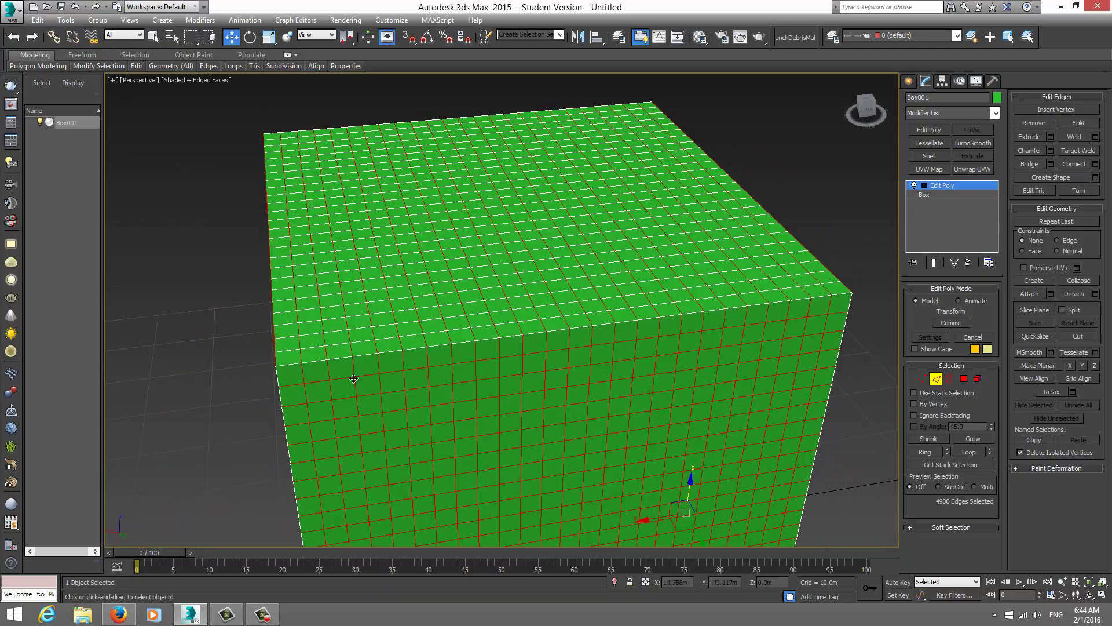
{"action": "middle_click_drag", "start_coordinate": [369, 380], "coordinate": [363, 356], "text": "alt"}
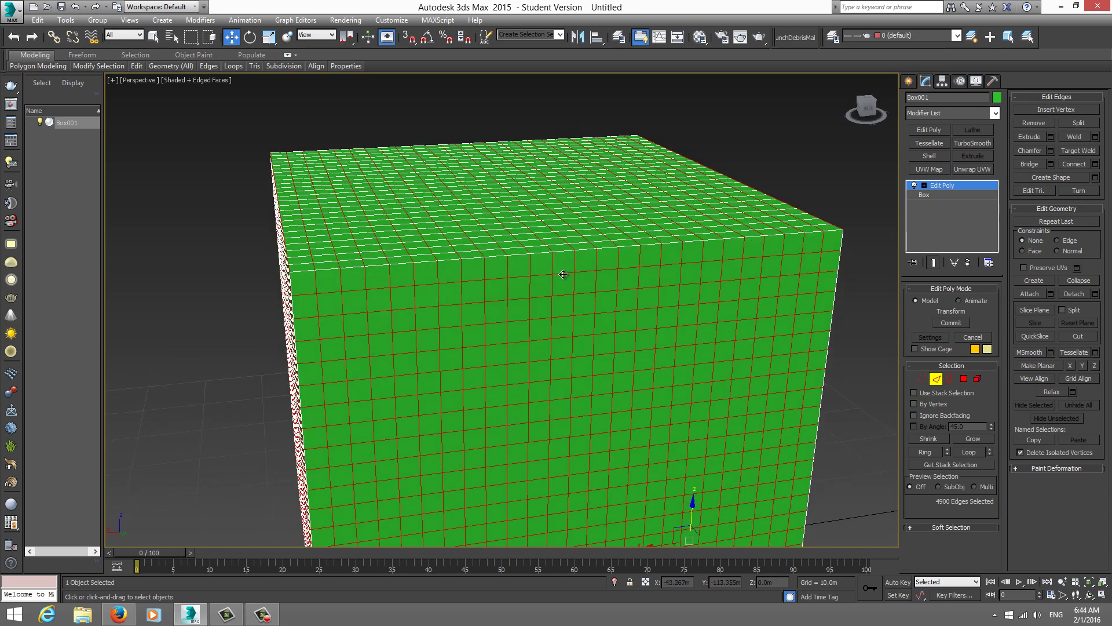
{"action": "middle_click_drag", "start_coordinate": [552, 293], "coordinate": [666, 319], "text": "alt"}
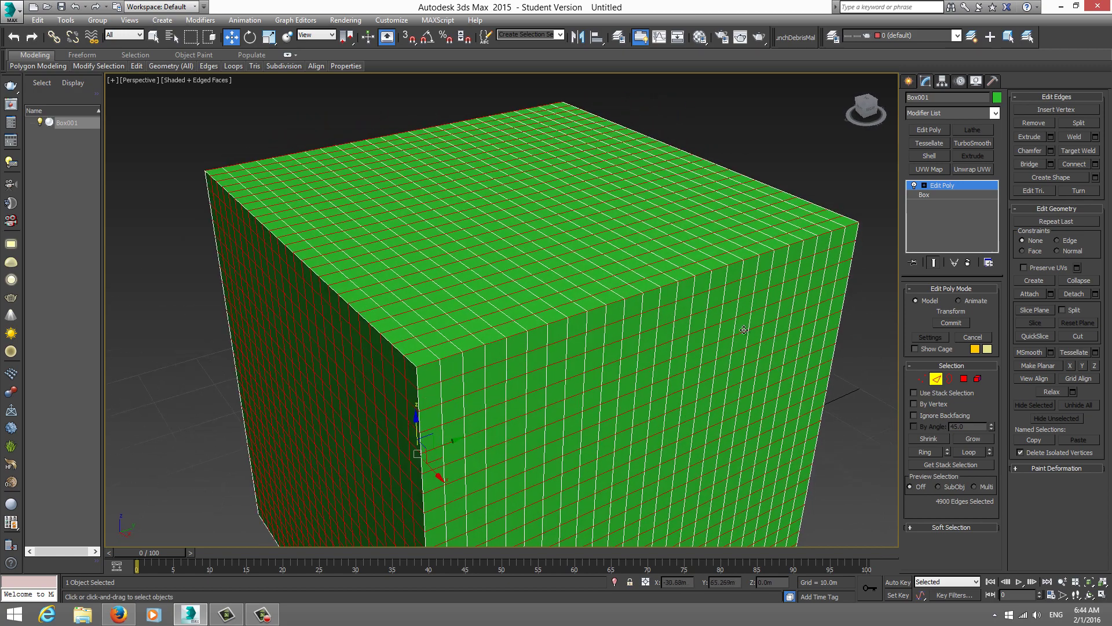
{"action": "left_click", "coordinate": [868, 348]}
{"action": "left_click", "coordinate": [479, 307]}
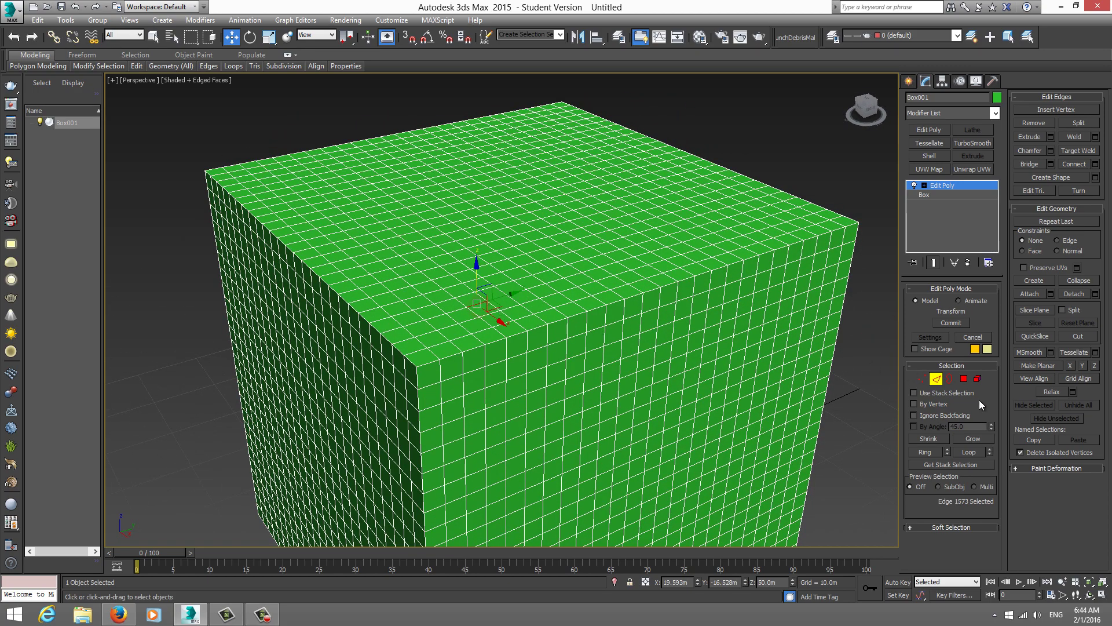
{"action": "left_click", "coordinate": [976, 452]}
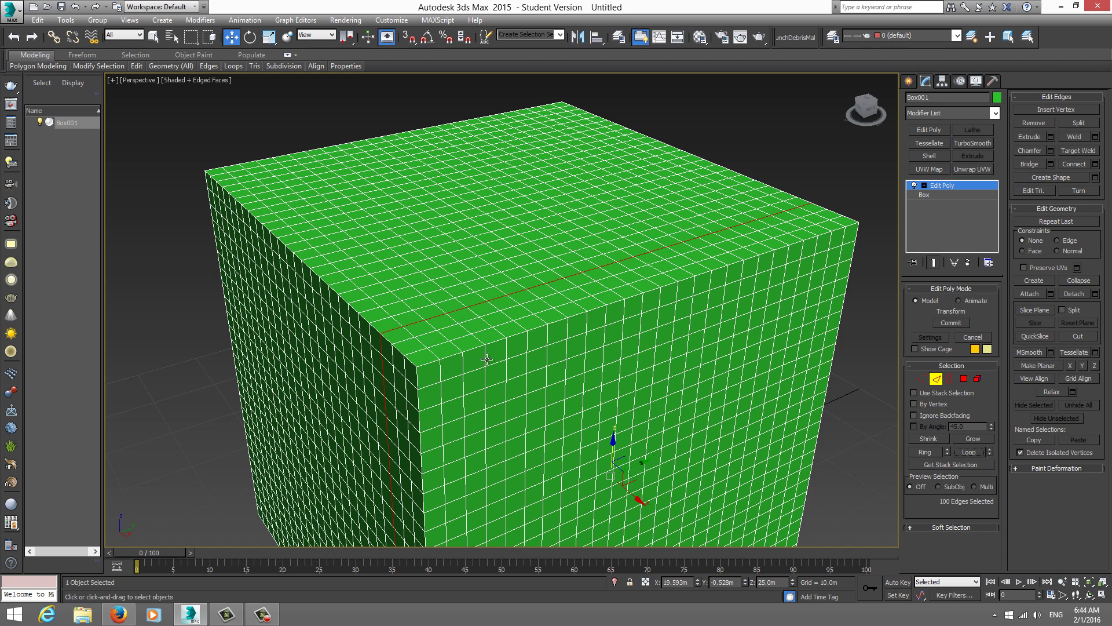
Expand the loop into a 5000-edge ring.
{"action": "left_click", "coordinate": [925, 452]}
{"action": "mouse_move", "coordinate": [581, 296]}
{"action": "middle_mouse_down", "text": "alt"}
{"action": "mouse_move", "coordinate": [582, 310]}
{"action": "mouse_move", "coordinate": [544, 320]}
{"action": "mouse_move", "coordinate": [575, 329]}
{"action": "middle_mouse_up", "text": "alt"}
{"action": "scroll", "coordinate": [535, 326], "scroll_direction": "down", "scroll_amount": 1}
{"action": "middle_click_drag", "start_coordinate": [608, 350], "coordinate": [645, 350], "text": "alt"}
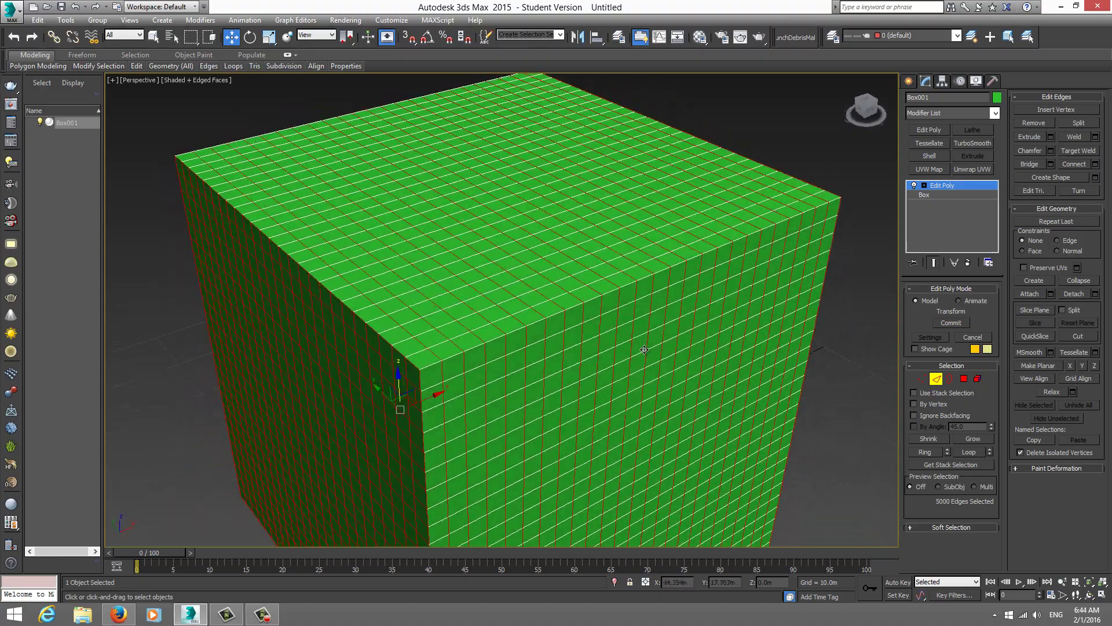
Clear the 5000-edge selection and switch to Vertex sub-object mode.
{"action": "left_click", "coordinate": [868, 326]}
{"action": "mouse_move", "coordinate": [868, 326]}
{"action": "middle_mouse_down", "text": "alt"}
{"action": "mouse_move", "coordinate": [737, 350]}
{"action": "mouse_move", "coordinate": [351, 301]}
{"action": "mouse_move", "coordinate": [451, 349]}
{"action": "middle_mouse_up", "text": "alt"}
{"action": "scroll", "coordinate": [451, 348], "scroll_direction": "up", "scroll_amount": 3}
{"action": "key", "text": "1"}
{"action": "scroll", "coordinate": [475, 332], "scroll_direction": "up", "scroll_amount": 3}
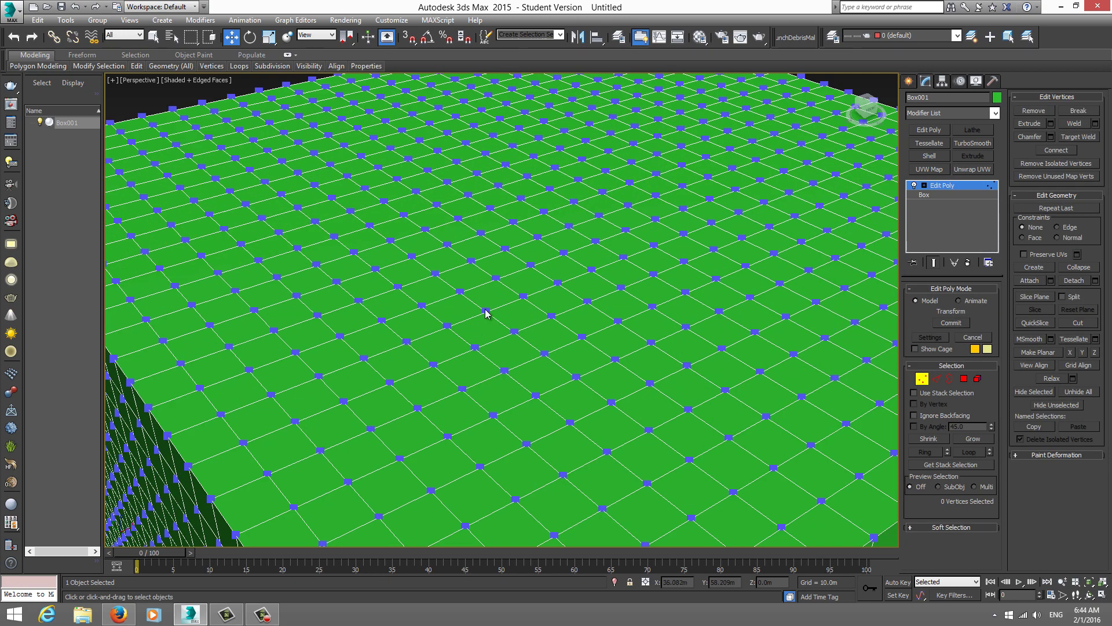
{"action": "left_click", "coordinate": [485, 310]}
{"action": "mouse_move", "coordinate": [485, 310]}
{"action": "middle_mouse_down", "text": "alt"}
{"action": "mouse_move", "coordinate": [486, 348]}
{"action": "mouse_move", "coordinate": [487, 316]}
{"action": "middle_mouse_up", "text": "alt"}
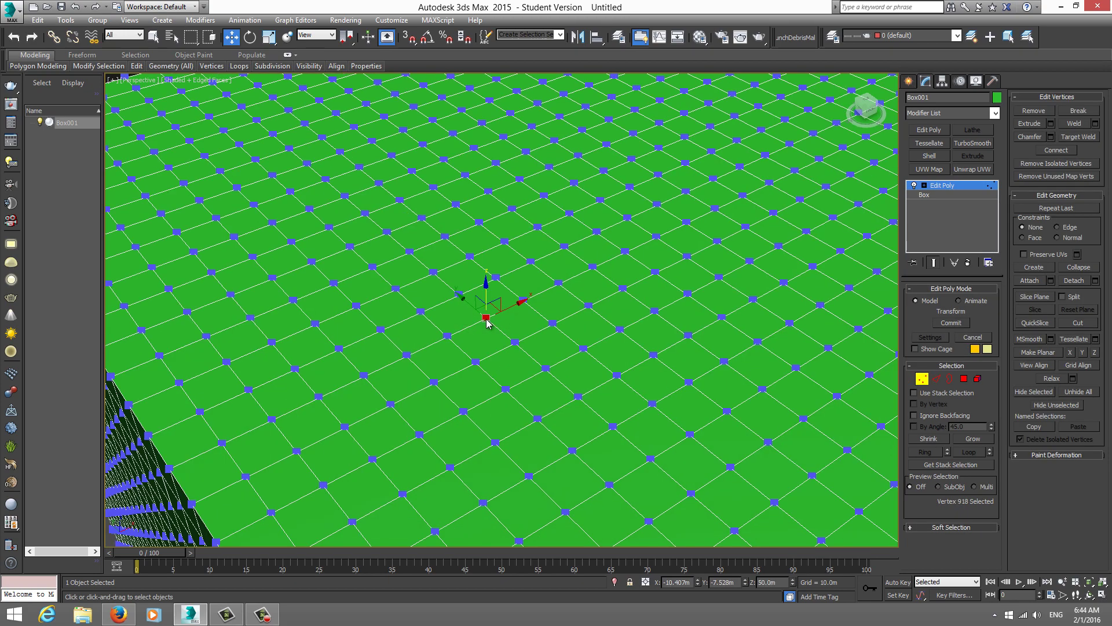
{"action": "scroll", "coordinate": [487, 323], "scroll_direction": "up", "scroll_amount": 2}
{"action": "scroll", "coordinate": [486, 323], "scroll_direction": "up", "scroll_amount": 2}
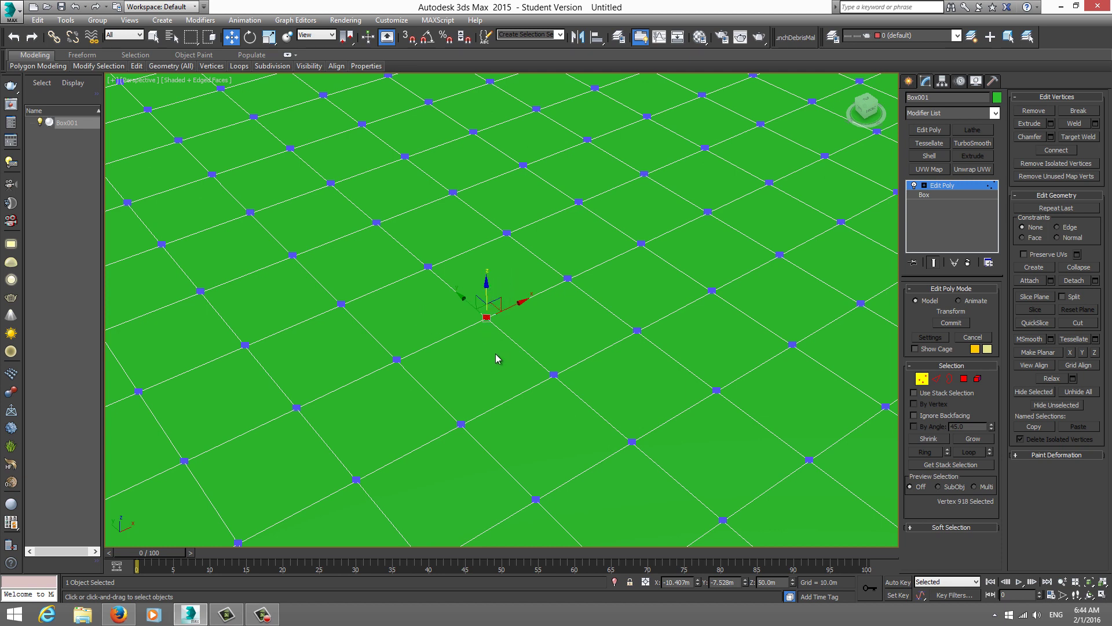
{"action": "left_click", "coordinate": [543, 325]}
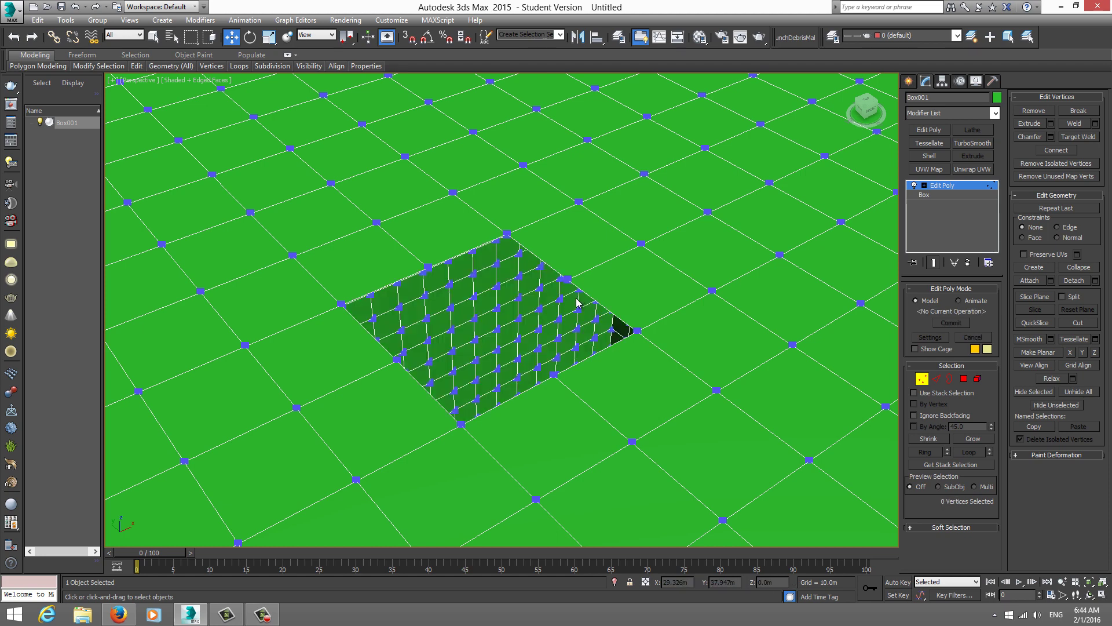
{"action": "key", "text": "ctrl+z"}
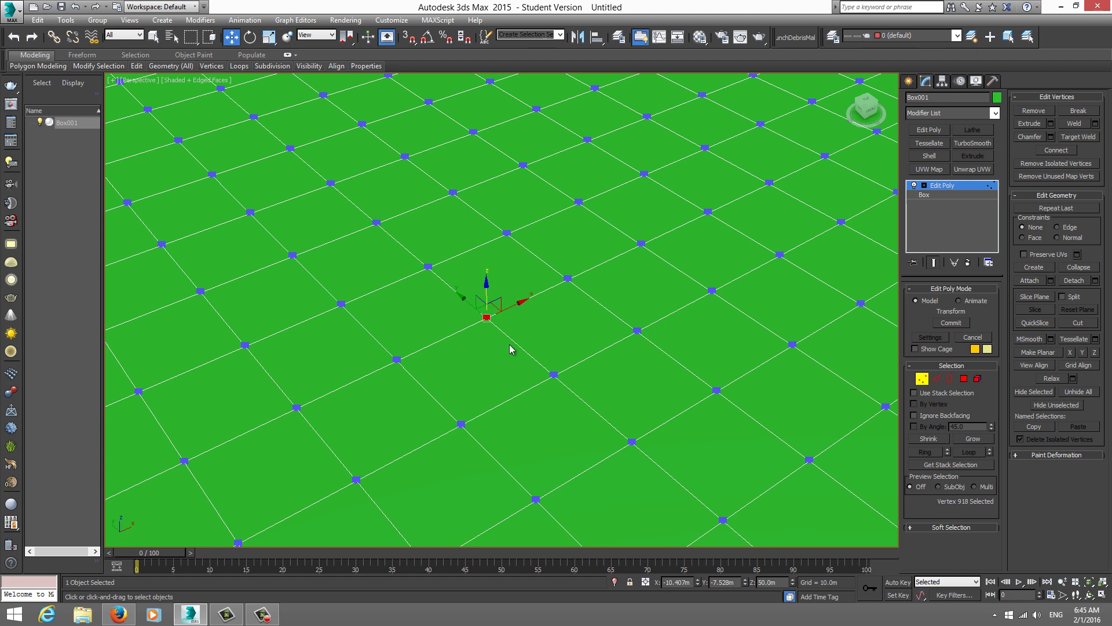
{"action": "key", "text": "ctrl+y"}
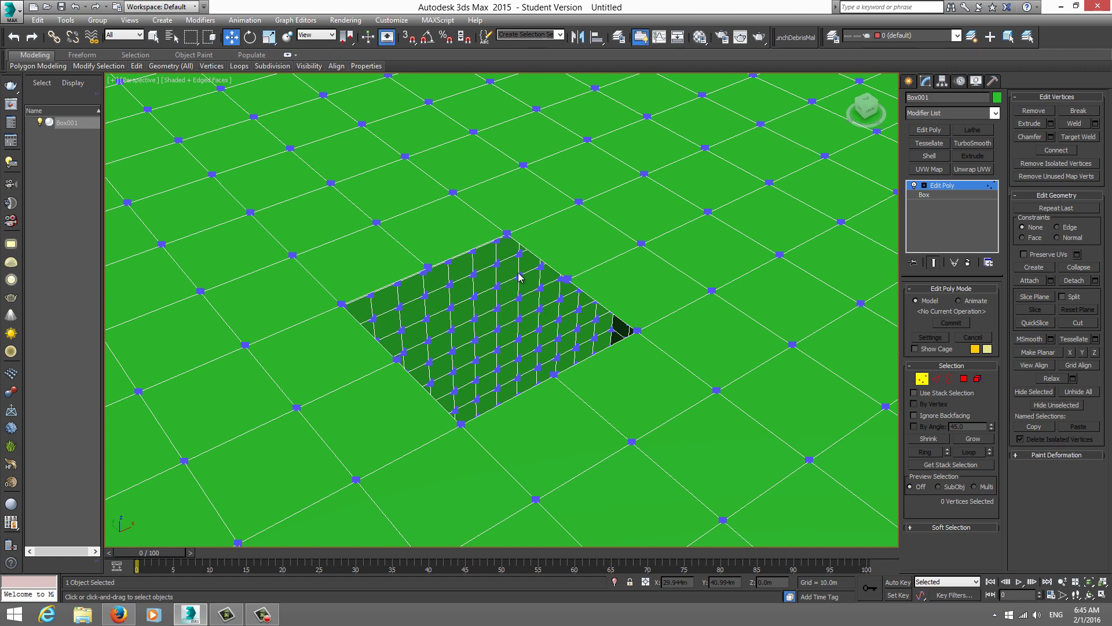
{"action": "key", "text": "ctrl+z"}
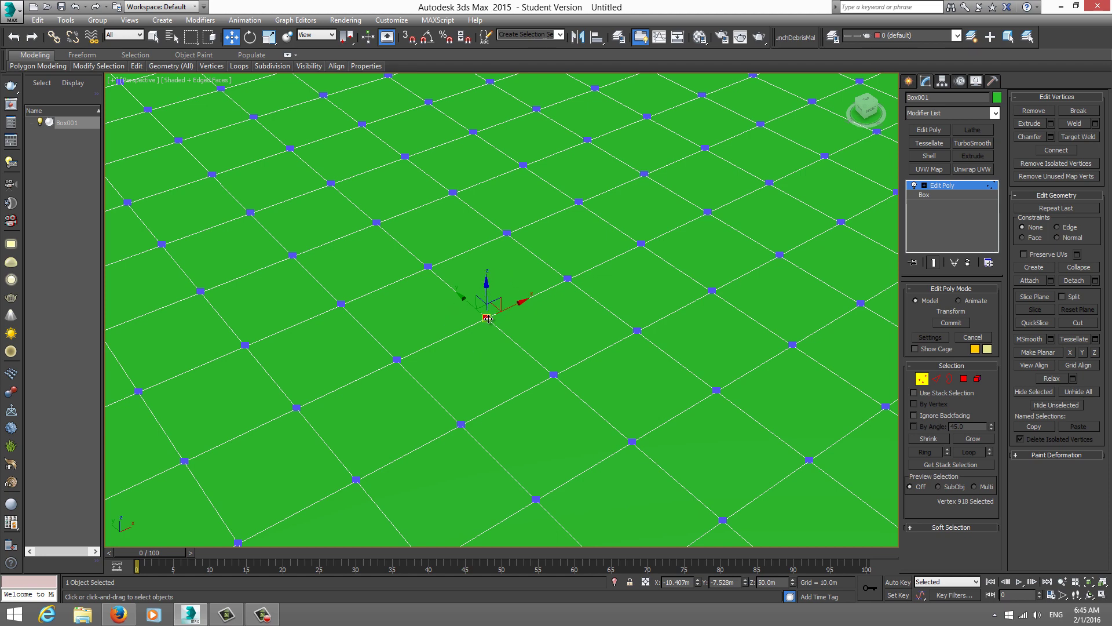
Convert the selected vertex to faces, then undo back to the vertex.
{"action": "right_click", "coordinate": [488, 322]}
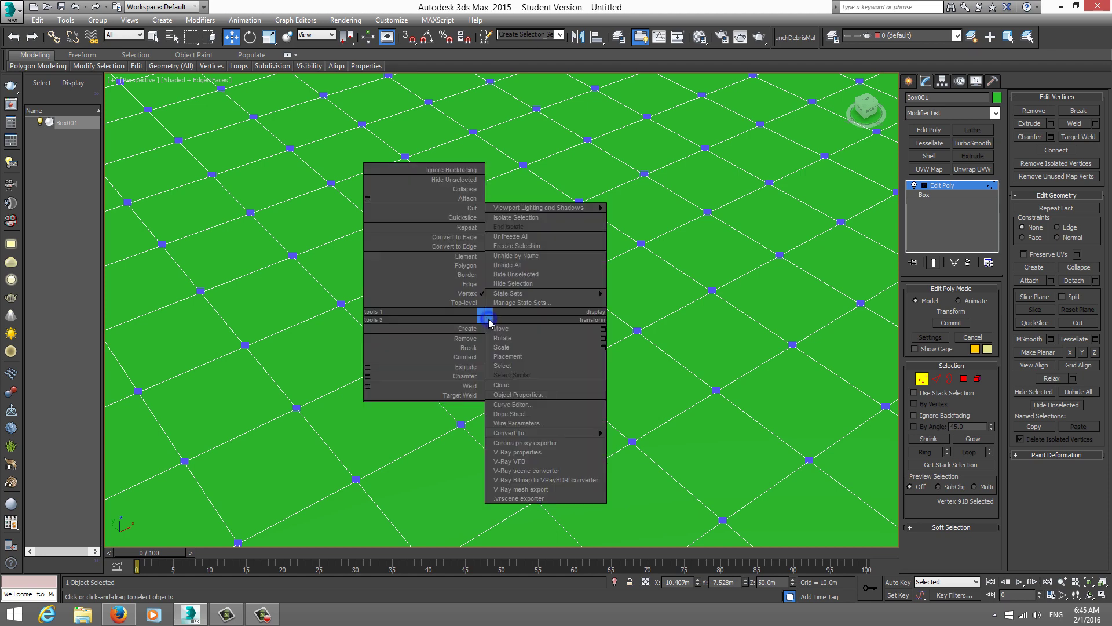
{"action": "left_click", "coordinate": [474, 239]}
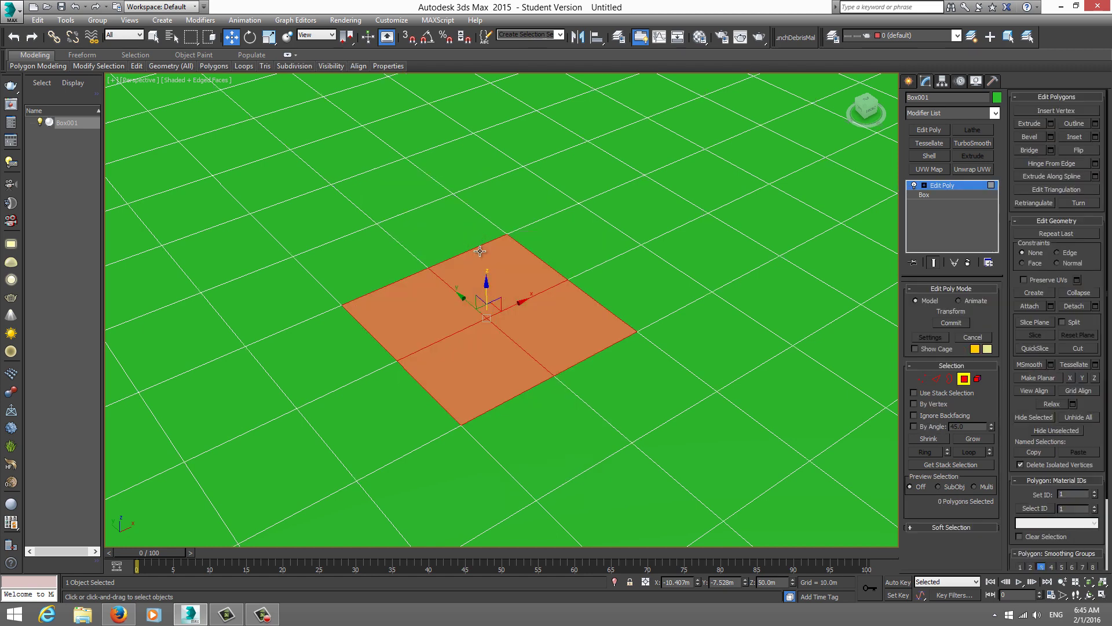
{"action": "key", "text": "ctrl+z"}
{"action": "key", "text": "1"}
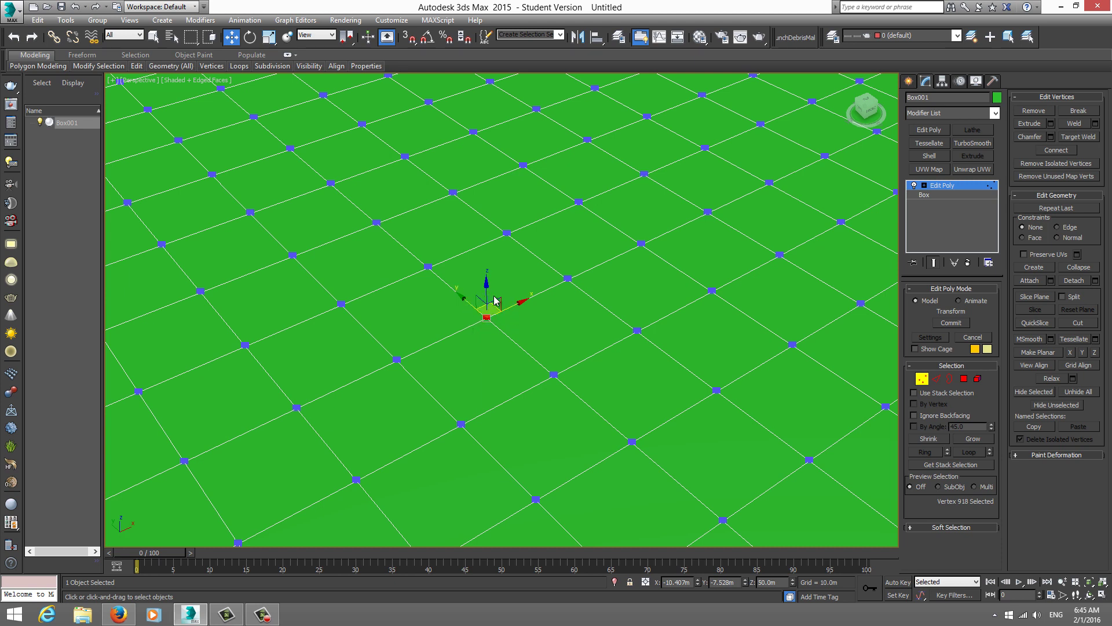
Convert the vertex into its four surrounding polygons again and orbit to view them.
{"action": "right_click", "coordinate": [462, 326]}
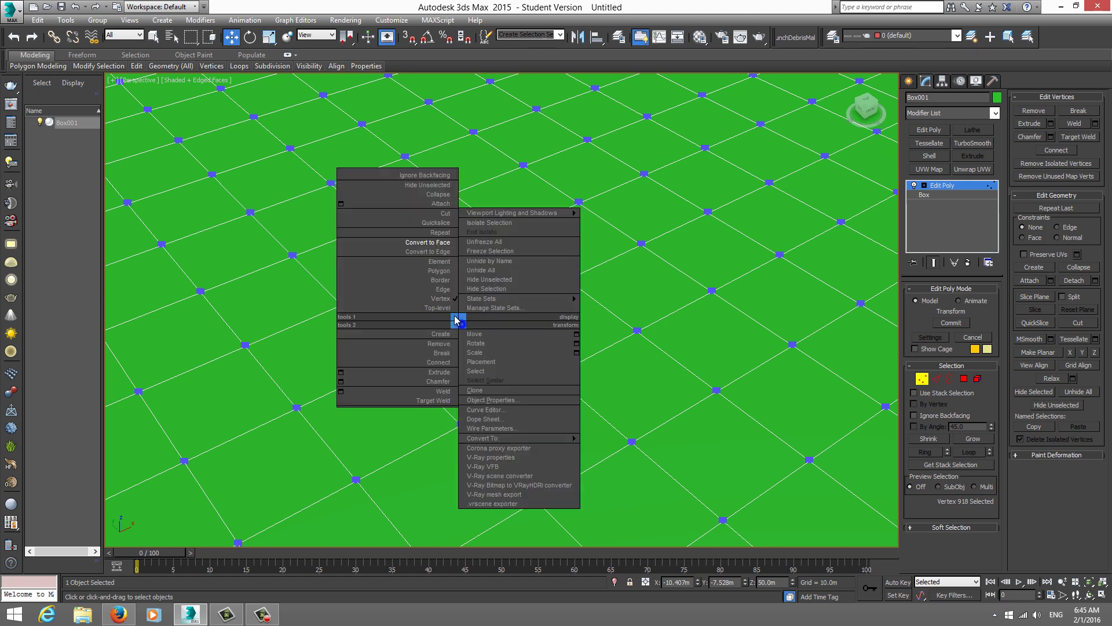
{"action": "left_click", "coordinate": [400, 252]}
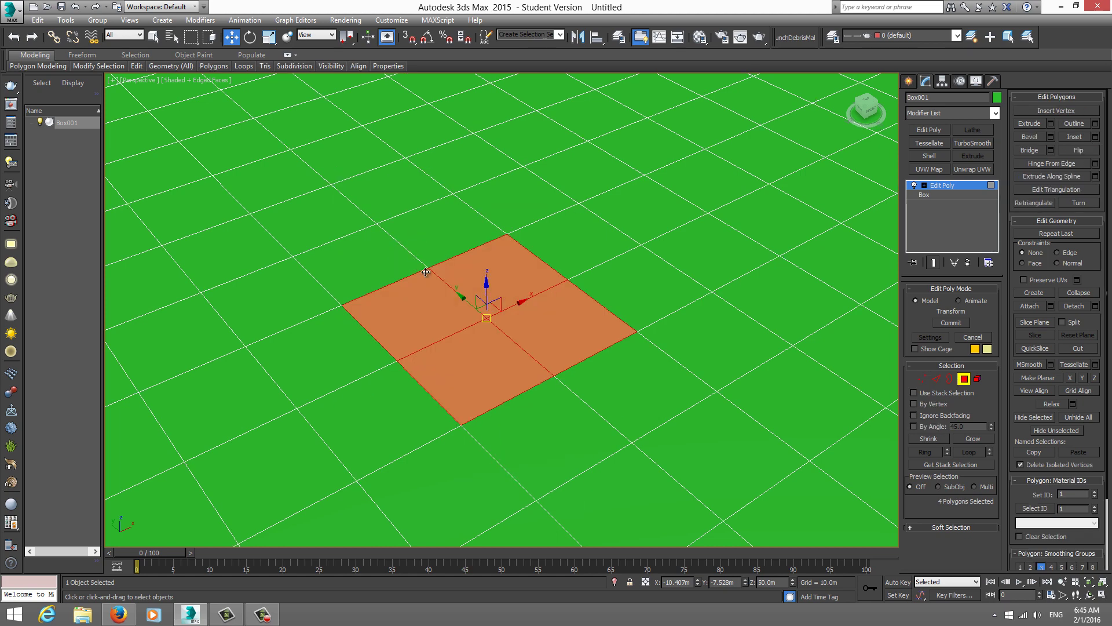
{"action": "scroll", "coordinate": [487, 314], "scroll_direction": "down", "scroll_amount": 2}
{"action": "scroll", "coordinate": [487, 314], "scroll_direction": "down", "scroll_amount": 2}
{"action": "middle_click_drag", "start_coordinate": [486, 313], "coordinate": [493, 348], "text": "alt"}
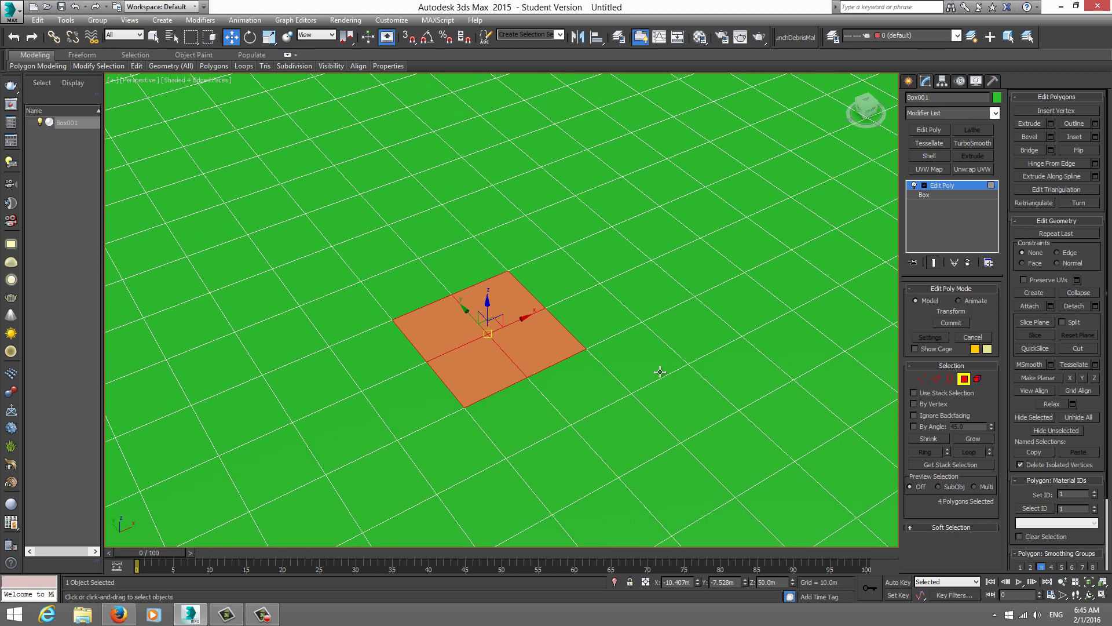
Reduce to one polygon, then grow the selection ring by ring to 25, 49 and 121 polygons.
{"action": "left_click", "coordinate": [424, 338]}
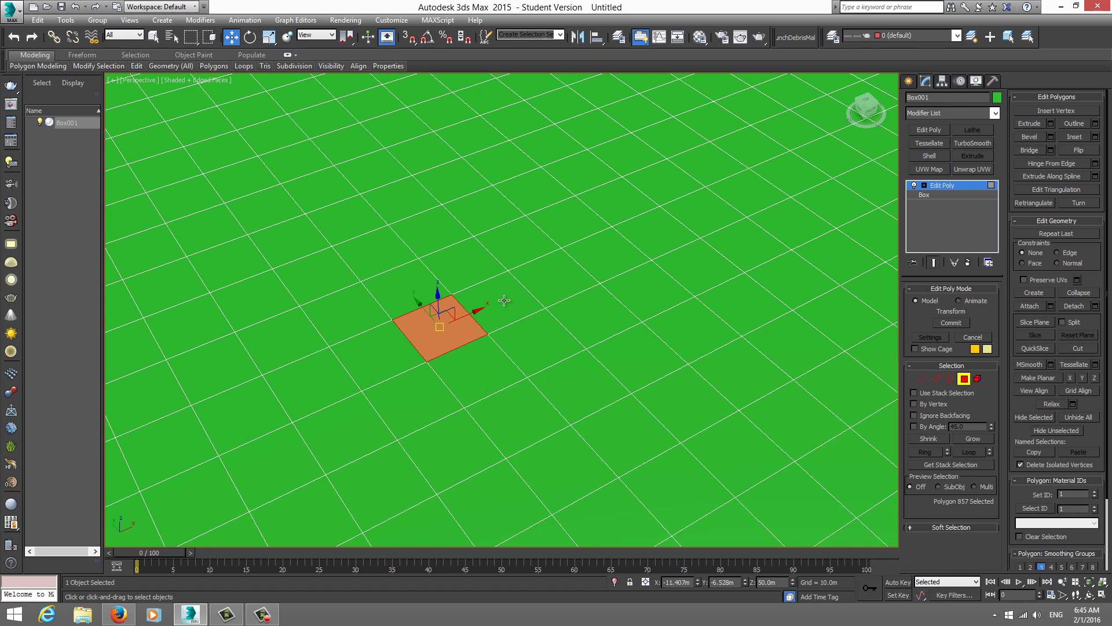
{"action": "left_click", "coordinate": [974, 438]}
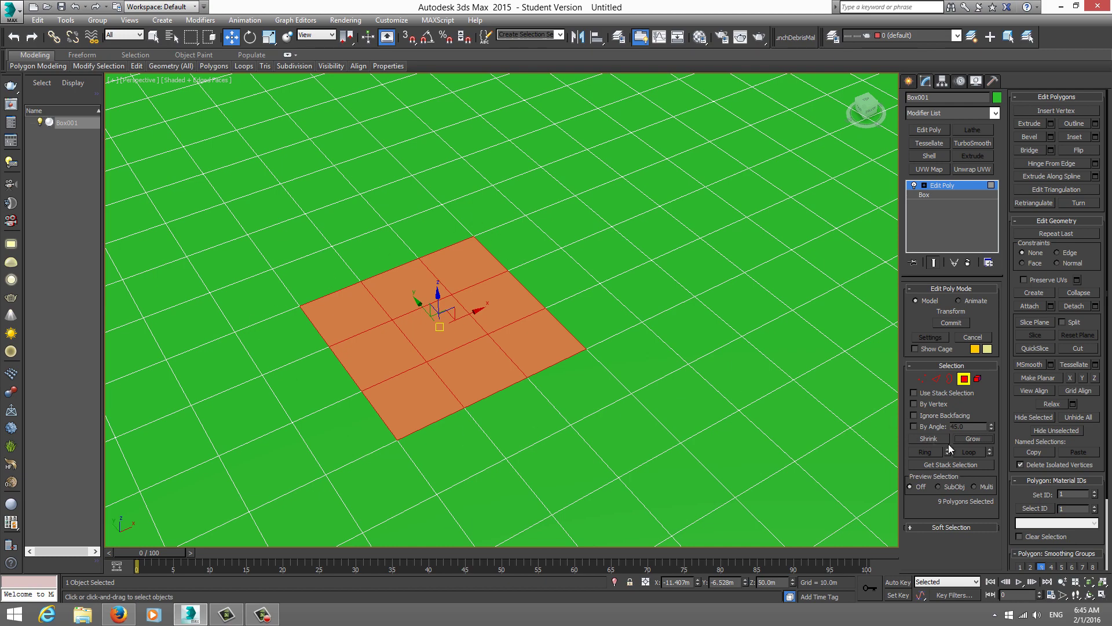
{"action": "left_click", "coordinate": [971, 439]}
{"action": "scroll", "coordinate": [655, 391], "scroll_direction": "down", "scroll_amount": 3}
{"action": "scroll", "coordinate": [711, 389], "scroll_direction": "up", "scroll_amount": 1}
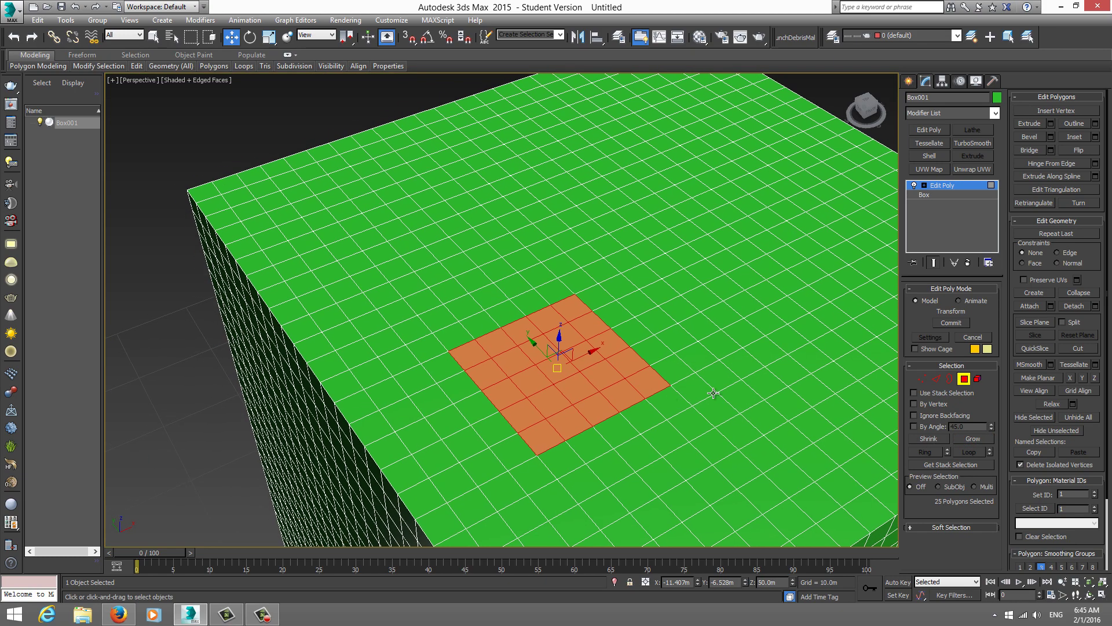
{"action": "left_click", "coordinate": [971, 439]}
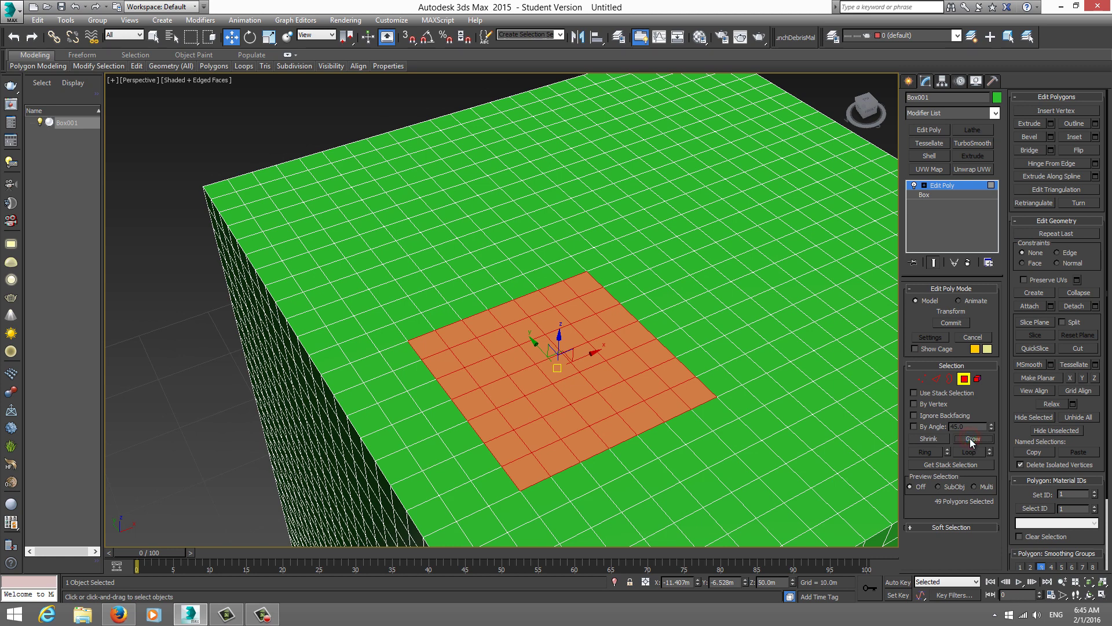
{"action": "left_click", "coordinate": [970, 439]}
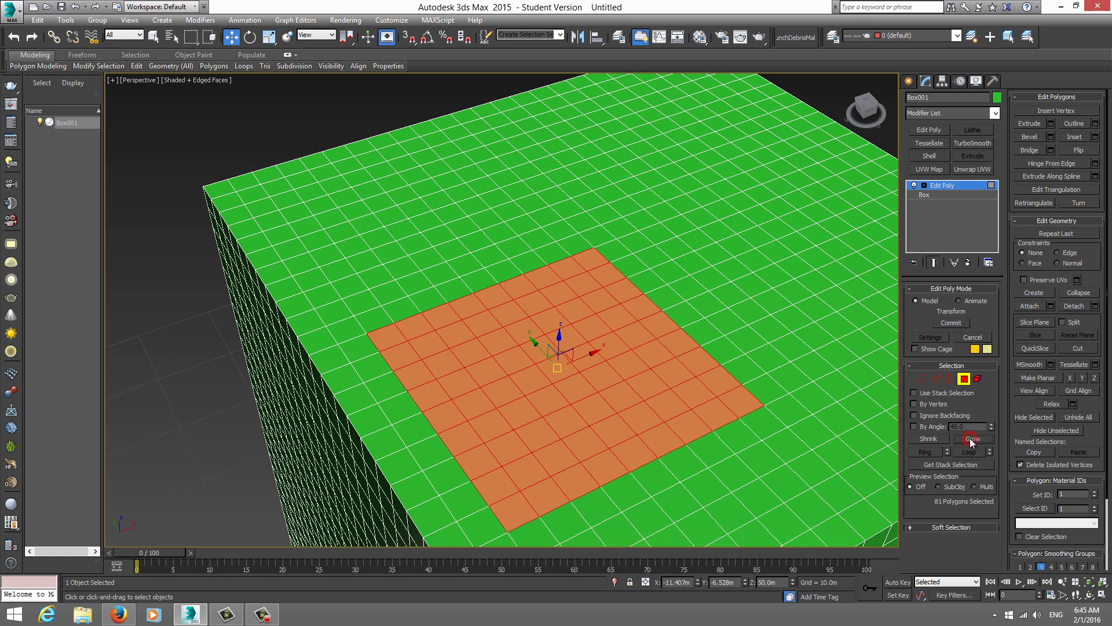
Shrink the selection back to nothing, then select polygon 933 on the top face.
{"action": "left_click", "coordinate": [934, 440]}
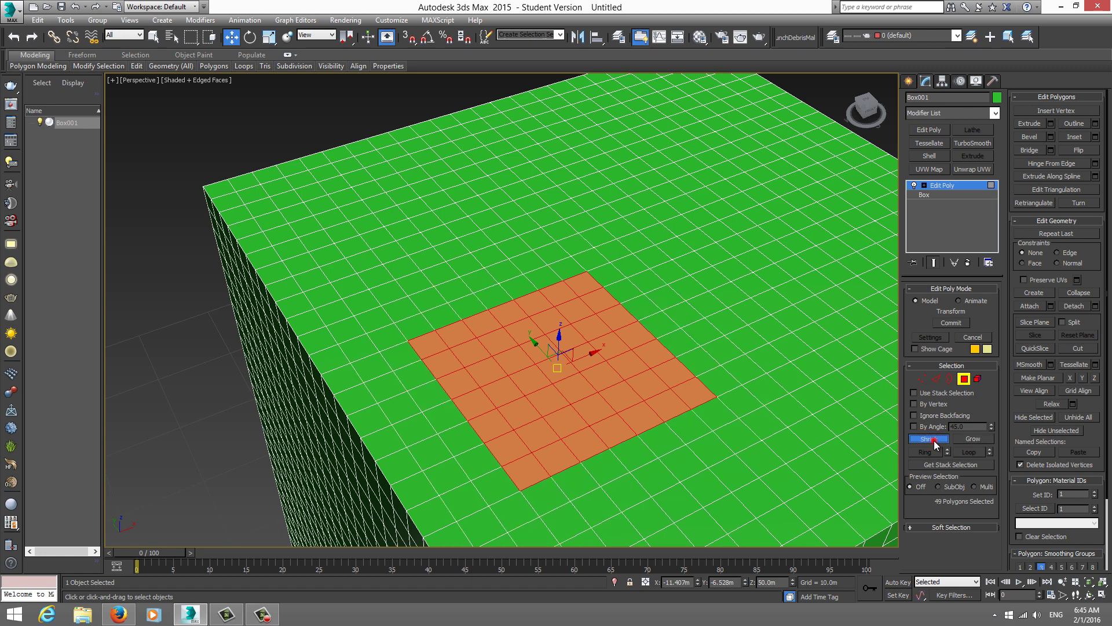
{"action": "left_click", "coordinate": [934, 440]}
{"action": "left_click", "coordinate": [927, 440]}
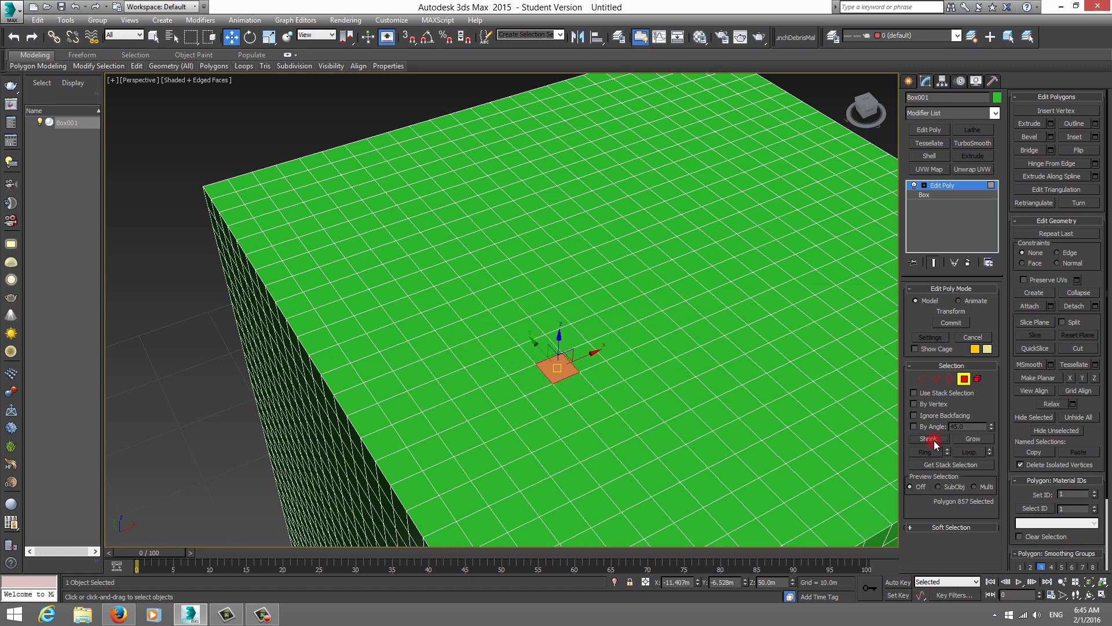
{"action": "left_click", "coordinate": [459, 299]}
{"action": "middle_click_drag", "start_coordinate": [459, 299], "coordinate": [516, 341], "text": "alt"}
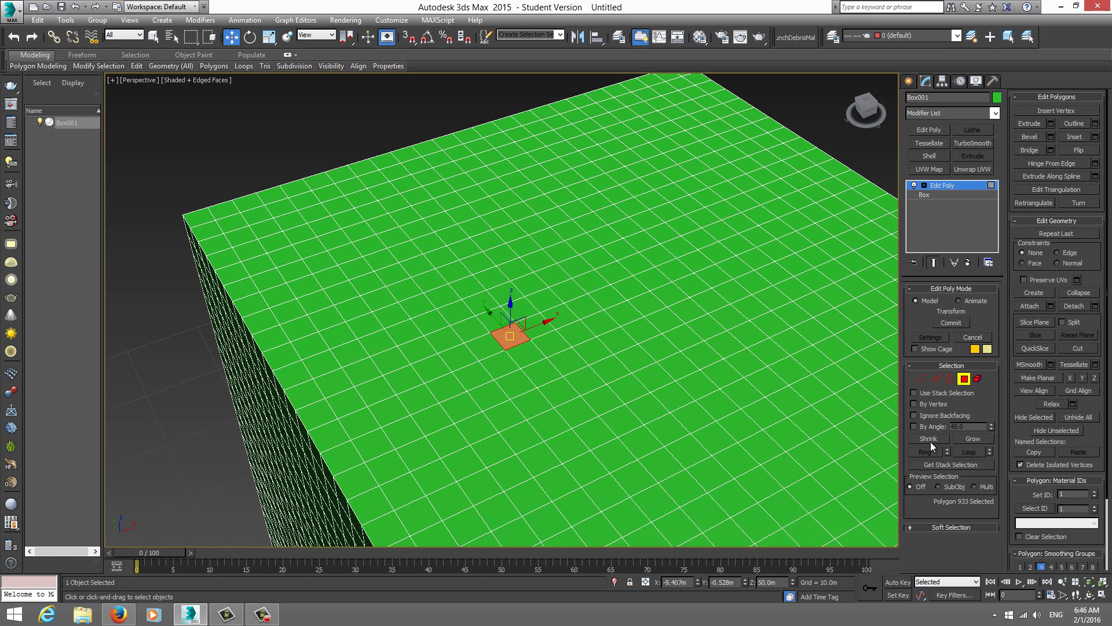
{"action": "middle_click_drag", "start_coordinate": [562, 411], "coordinate": [566, 411], "text": "alt"}
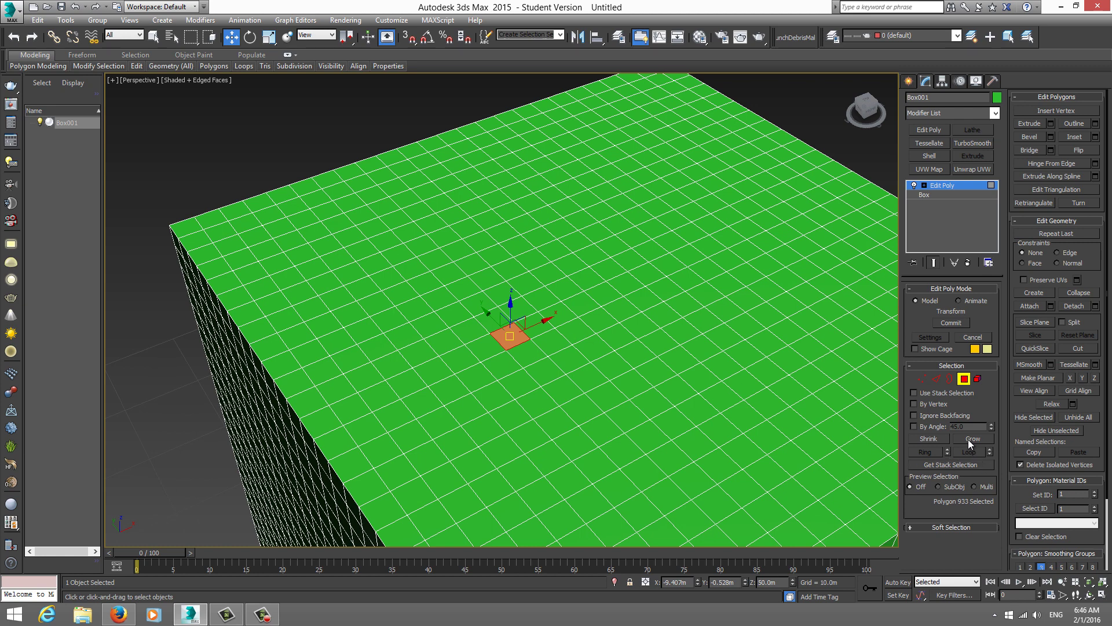
Select a top edge, loop it, grow it to 1900 edges, then shrink it back to nothing.
{"action": "key", "text": "2"}
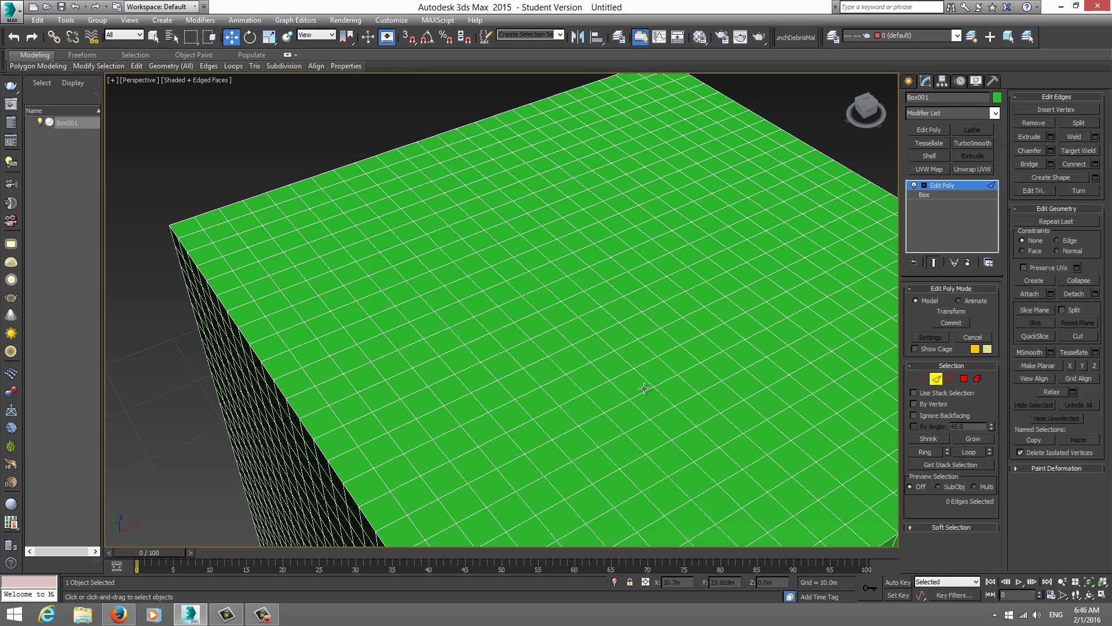
{"action": "left_click", "coordinate": [624, 376]}
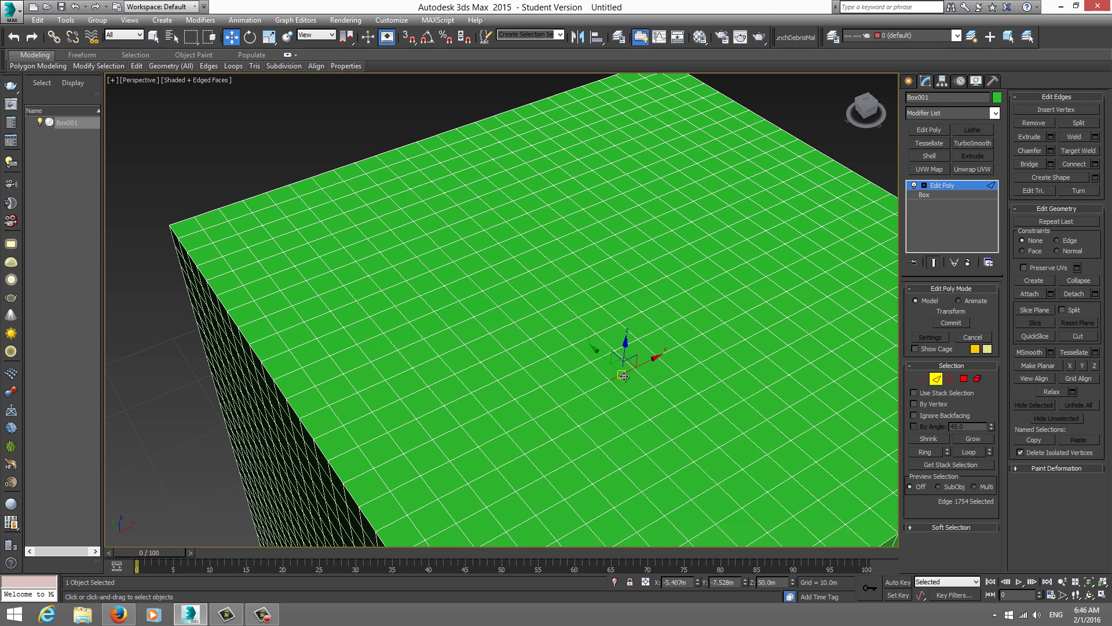
{"action": "middle_click_drag", "start_coordinate": [623, 376], "coordinate": [631, 371], "text": "alt"}
{"action": "left_click", "coordinate": [971, 452]}
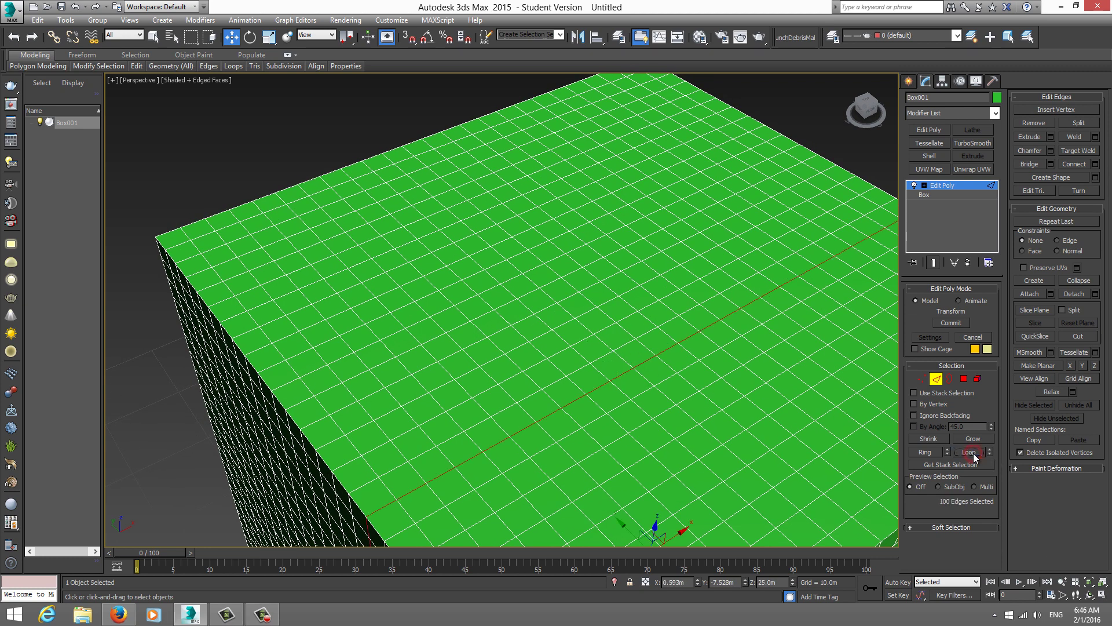
{"action": "left_click", "coordinate": [975, 438]}
{"action": "left_click", "coordinate": [975, 438]}
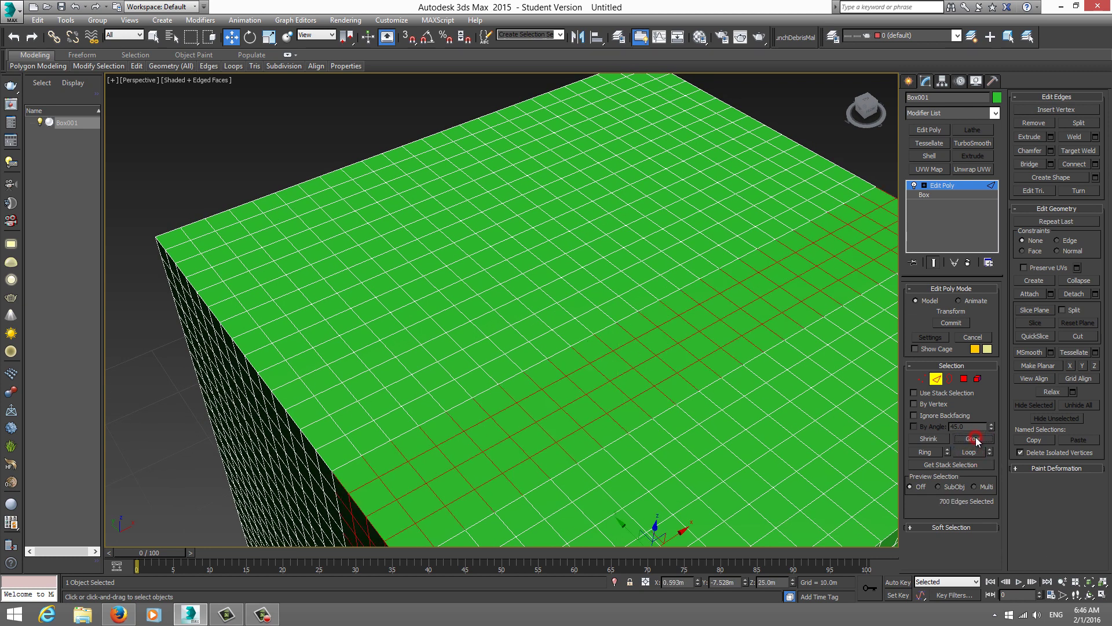
{"action": "left_click", "coordinate": [976, 439]}
{"action": "left_click", "coordinate": [975, 438]}
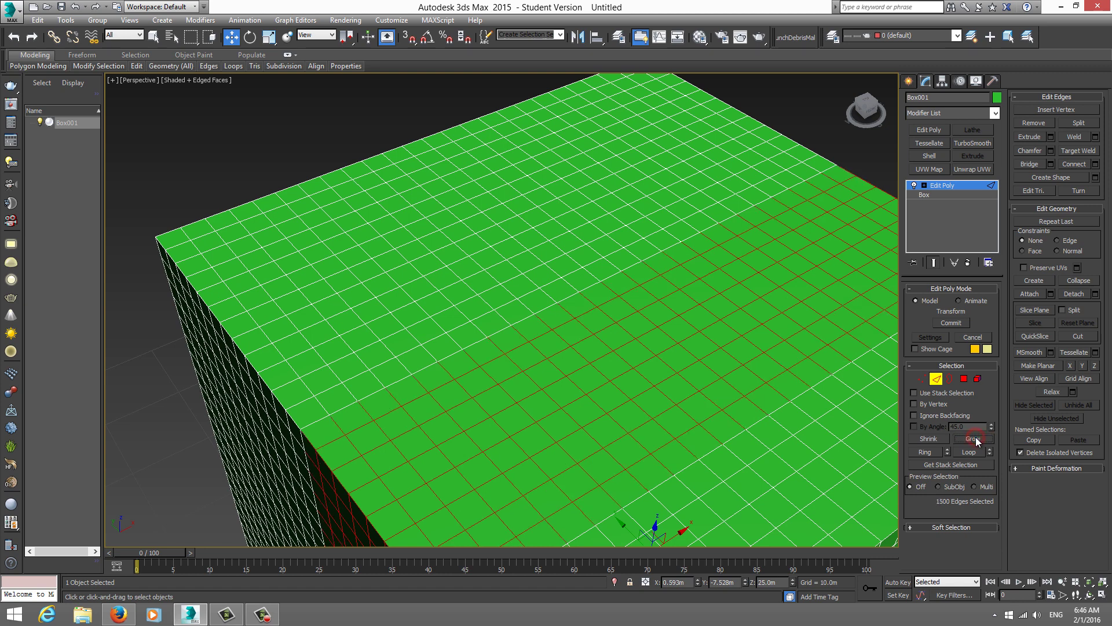
{"action": "left_click", "coordinate": [929, 438]}
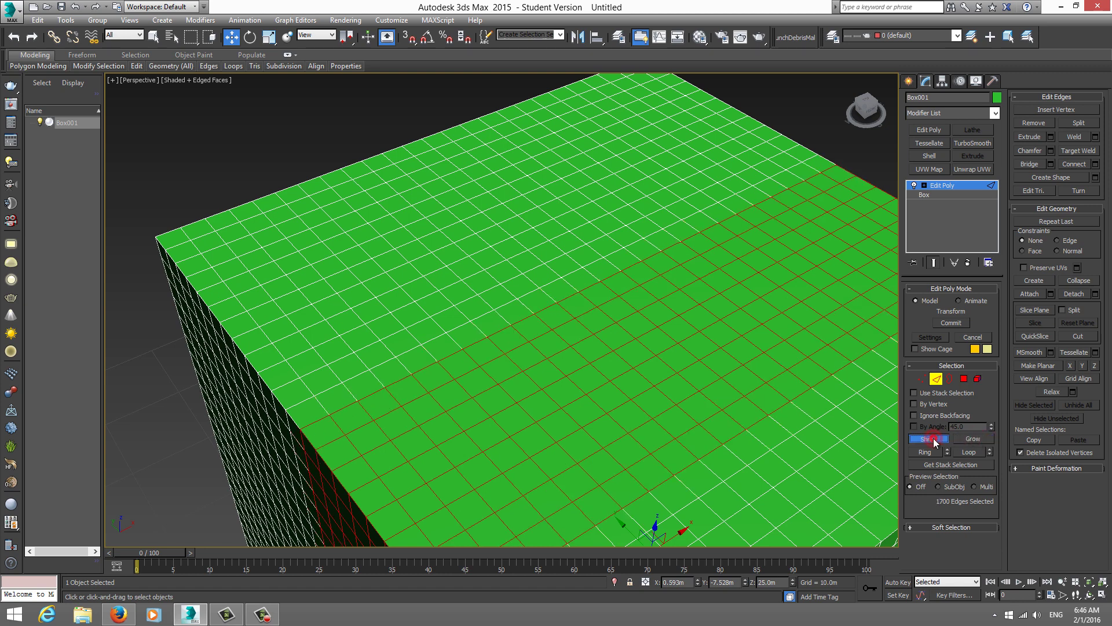
{"action": "left_click", "coordinate": [929, 438]}
{"action": "left_click", "coordinate": [929, 438]}
Select another top edge and grow it into a 7-edge selection, panning to inspect it.
{"action": "scroll", "coordinate": [556, 393], "scroll_direction": "up", "scroll_amount": 3}
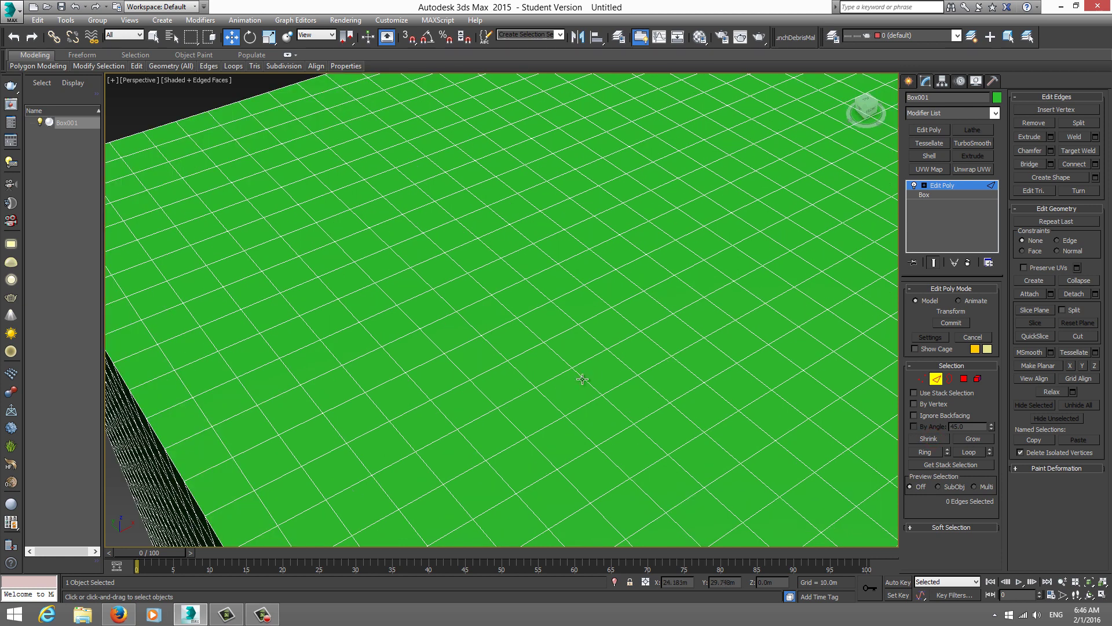
{"action": "left_click", "coordinate": [590, 357]}
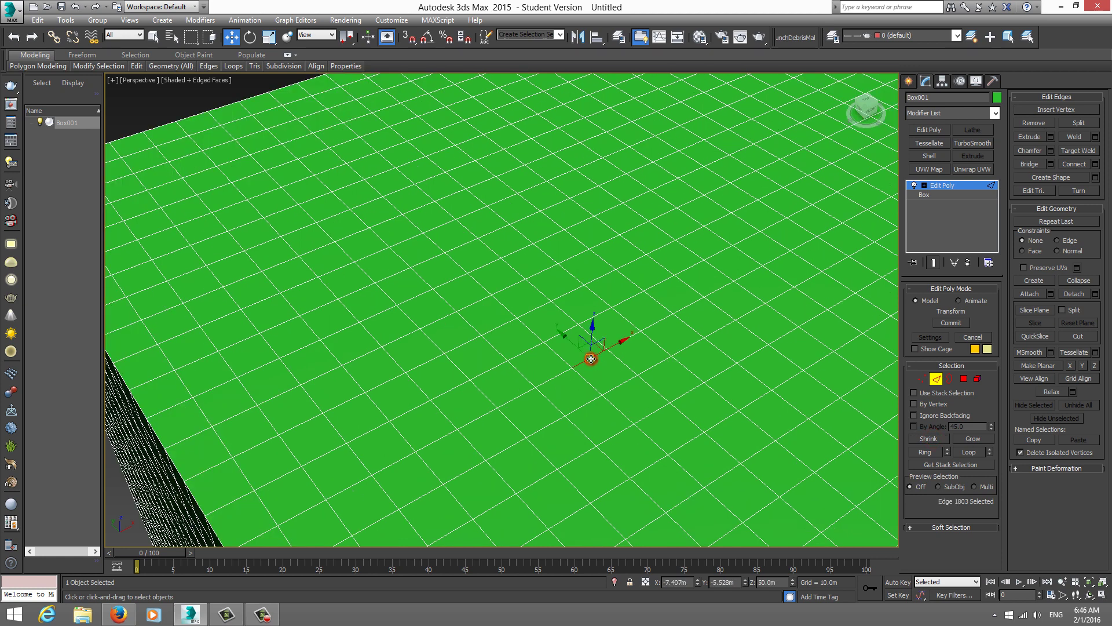
{"action": "left_click", "coordinate": [969, 433]}
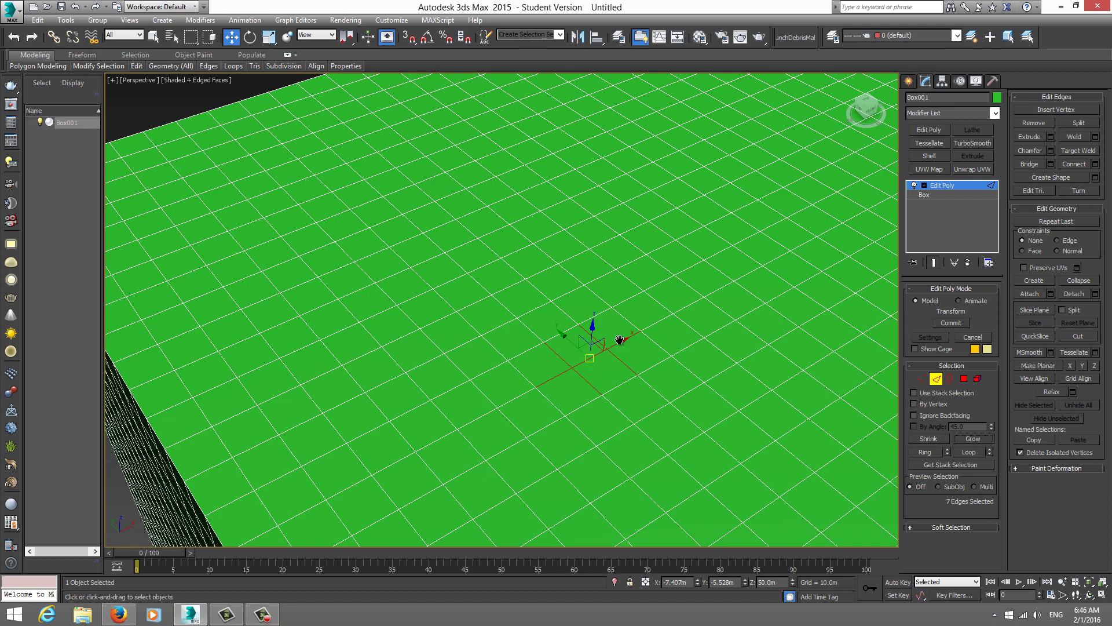
{"action": "middle_click_drag", "start_coordinate": [623, 345], "coordinate": [589, 357]}
{"action": "scroll", "coordinate": [590, 357], "scroll_direction": "down", "scroll_amount": 5}
{"action": "scroll", "coordinate": [543, 352], "scroll_direction": "up", "scroll_amount": 2}
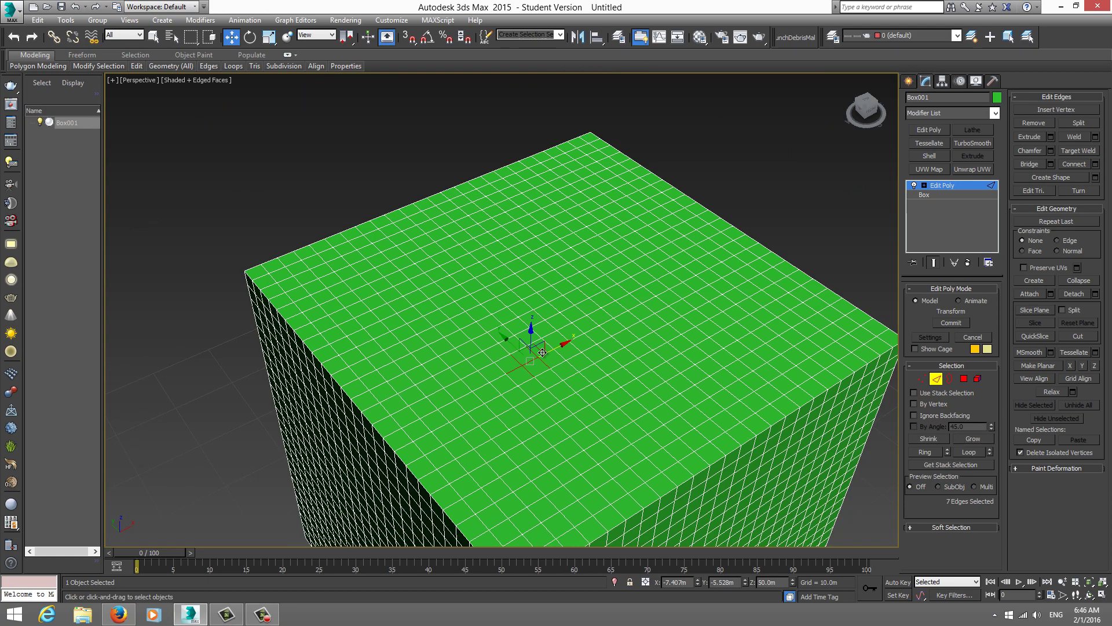
{"action": "mouse_move", "coordinate": [543, 352]}
{"action": "middle_mouse_down"}
{"action": "mouse_move", "coordinate": [531, 318]}
{"action": "mouse_move", "coordinate": [510, 328]}
{"action": "middle_mouse_up"}
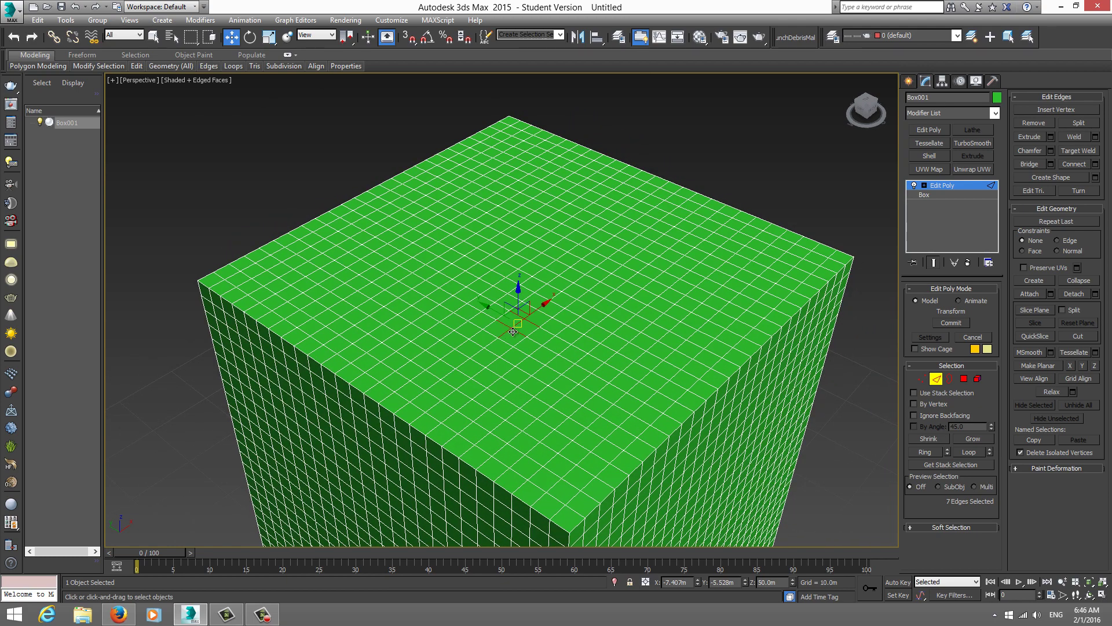
{"action": "middle_click_drag", "start_coordinate": [603, 222], "coordinate": [593, 249]}
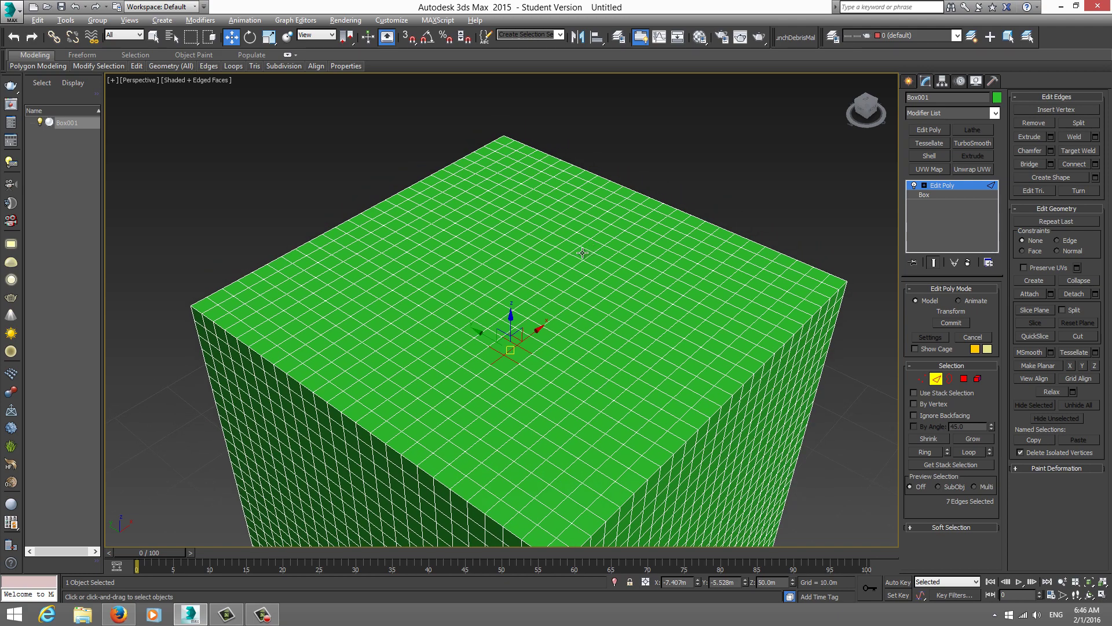
{"action": "scroll", "coordinate": [581, 255], "scroll_direction": "up", "scroll_amount": 2}
At polygon level, pick a 2x2 block of top faces and grow it three times to 484 polygons.
{"action": "scroll", "coordinate": [581, 255], "scroll_direction": "up", "scroll_amount": 4}
{"action": "key", "text": "4"}
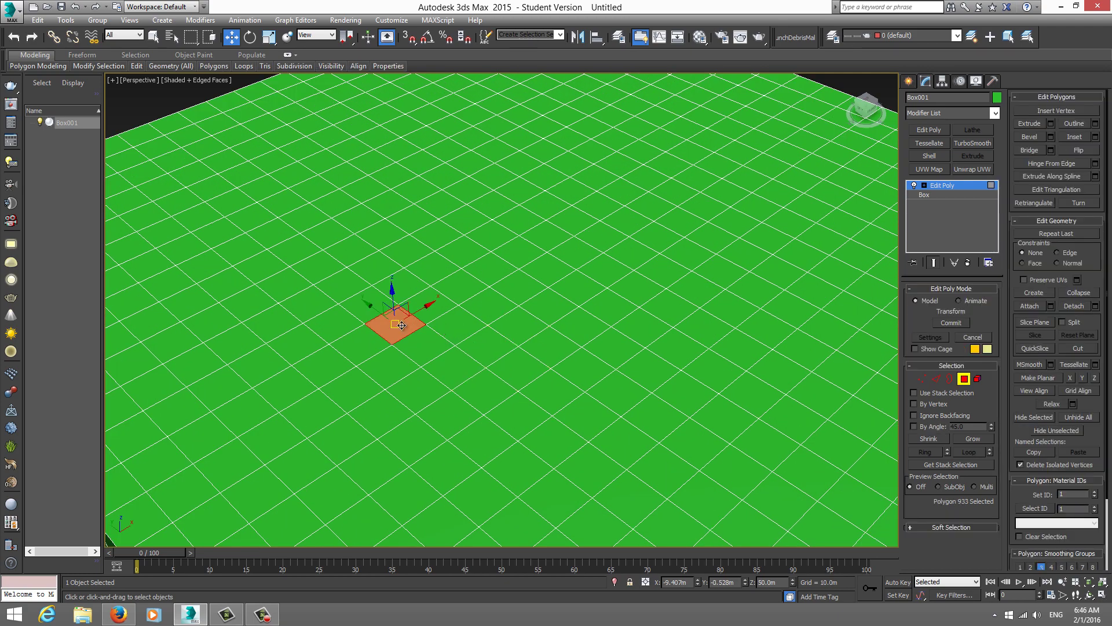
{"action": "scroll", "coordinate": [401, 325], "scroll_direction": "down", "scroll_amount": 5}
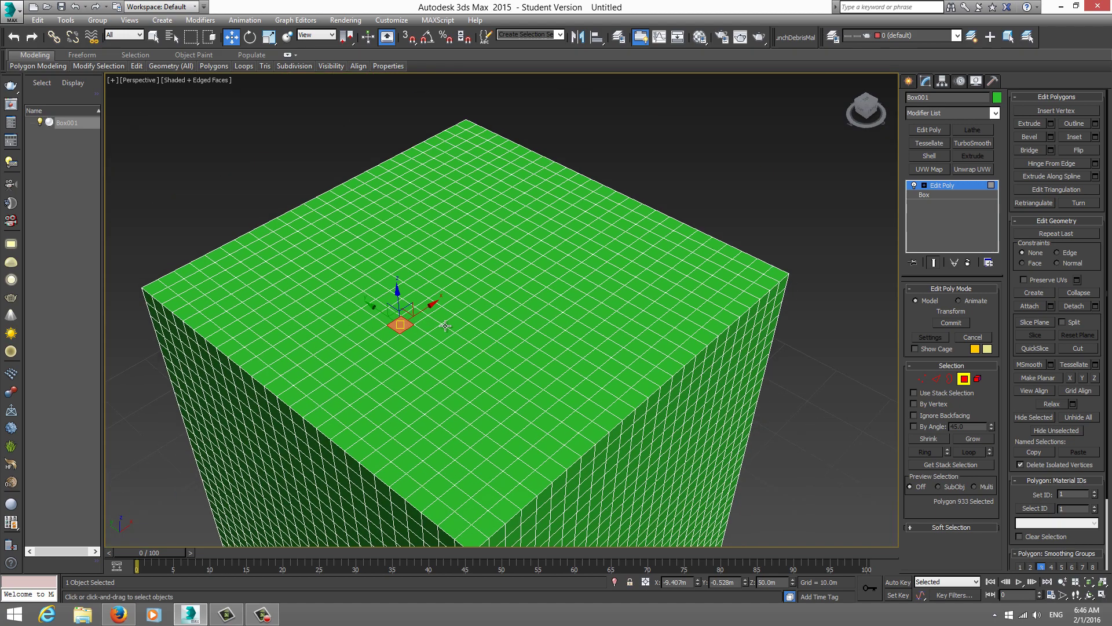
{"action": "middle_click_drag", "start_coordinate": [445, 326], "coordinate": [452, 302], "text": "alt"}
{"action": "left_click", "coordinate": [450, 289], "text": "ctrl"}
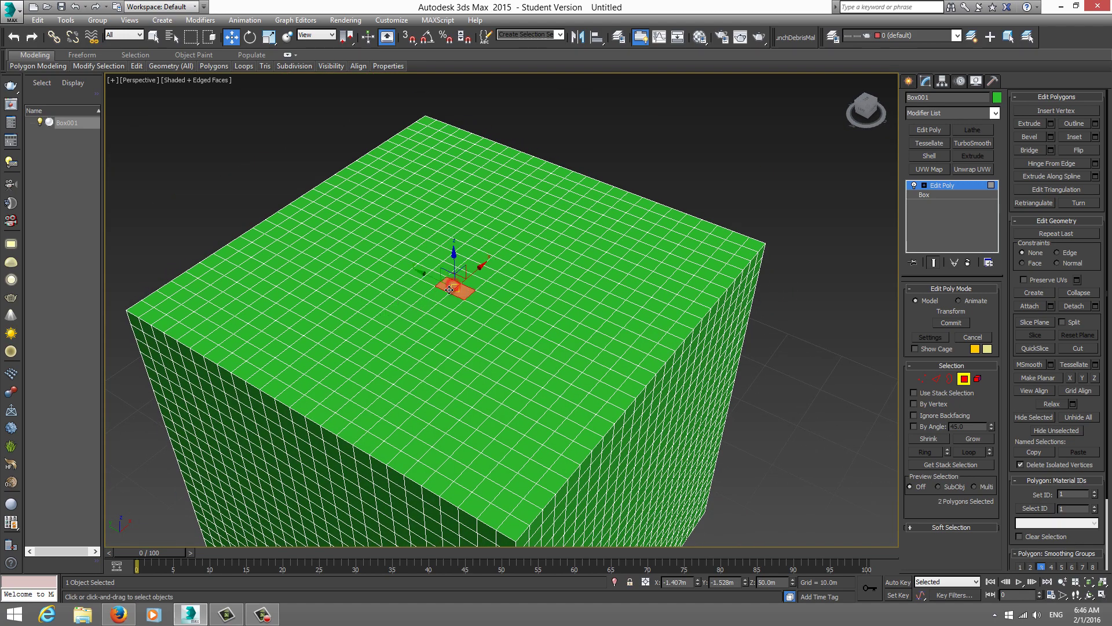
{"action": "left_click", "coordinate": [456, 295], "text": "ctrl"}
{"action": "middle_click_drag", "start_coordinate": [452, 298], "coordinate": [544, 296], "text": "alt"}
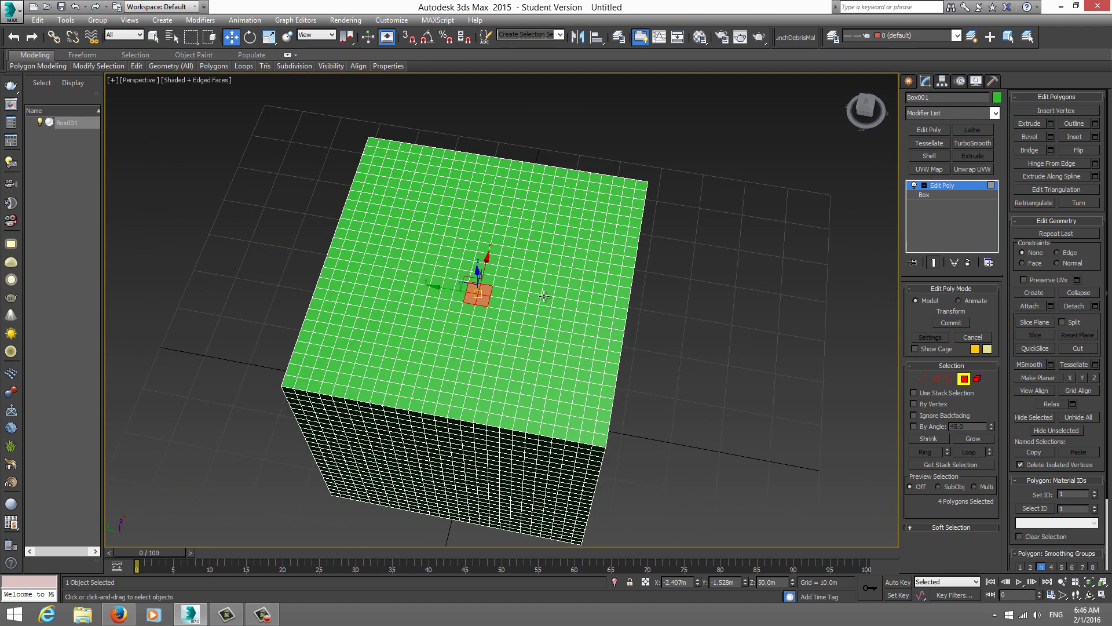
{"action": "left_click", "coordinate": [972, 440]}
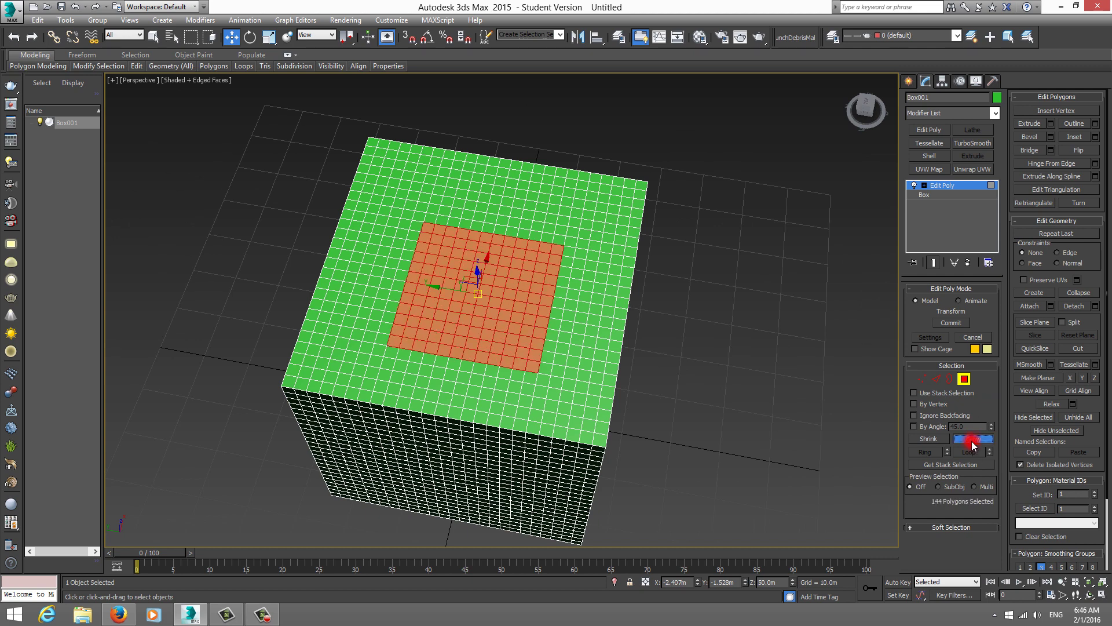
{"action": "left_click", "coordinate": [972, 440]}
{"action": "left_click", "coordinate": [971, 440]}
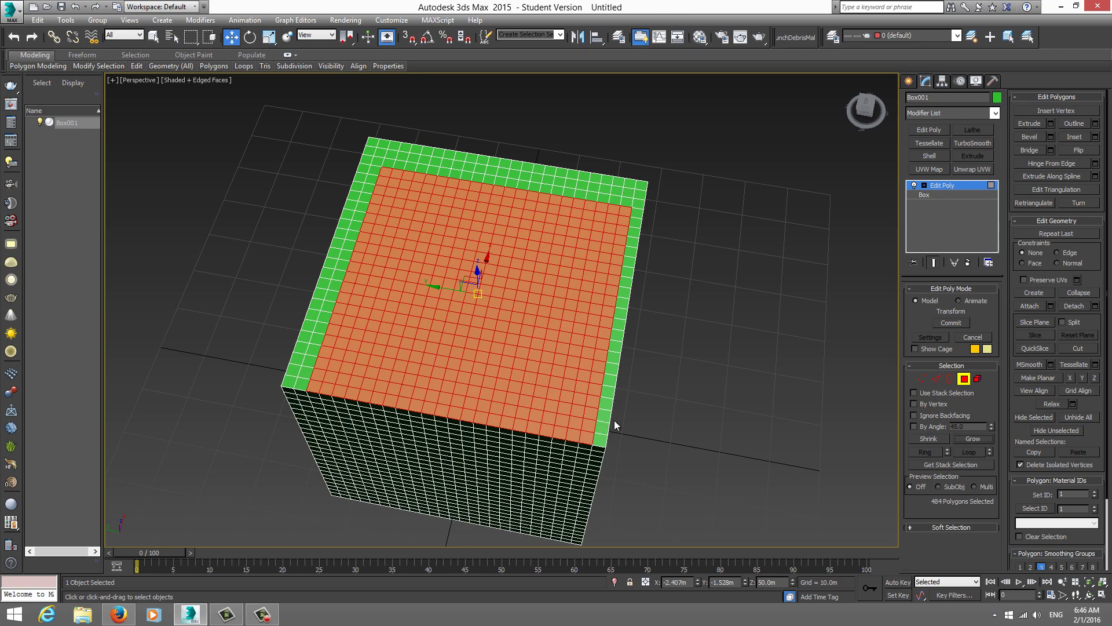
{"action": "middle_click_drag", "start_coordinate": [615, 421], "coordinate": [489, 373], "text": "alt"}
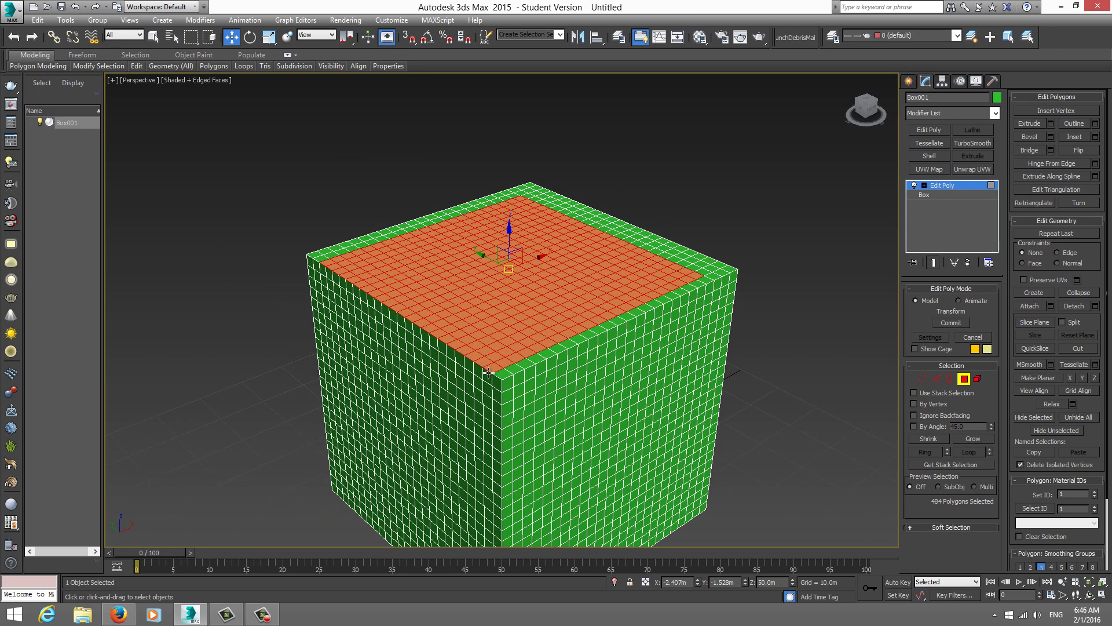
Select a front polygon and extend it into a horizontal loop around the box.
{"action": "left_click", "coordinate": [446, 407]}
{"action": "mouse_move", "coordinate": [481, 423]}
{"action": "middle_mouse_down", "text": "alt"}
{"action": "mouse_move", "coordinate": [464, 353]}
{"action": "mouse_move", "coordinate": [484, 338]}
{"action": "middle_mouse_up", "text": "alt"}
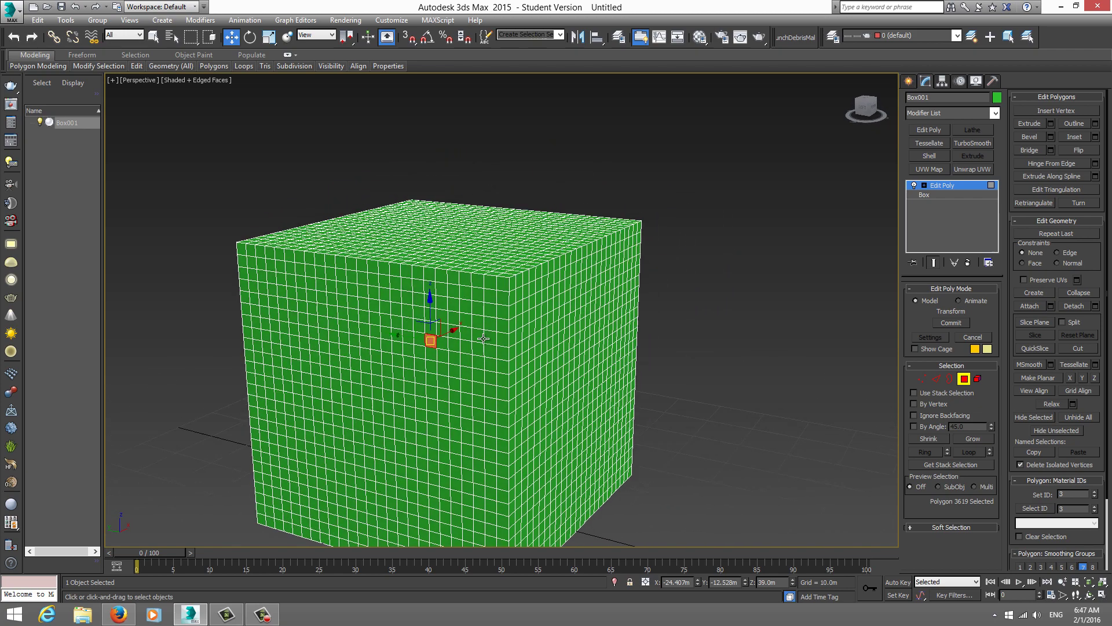
{"action": "scroll", "coordinate": [484, 338], "scroll_direction": "up", "scroll_amount": 3}
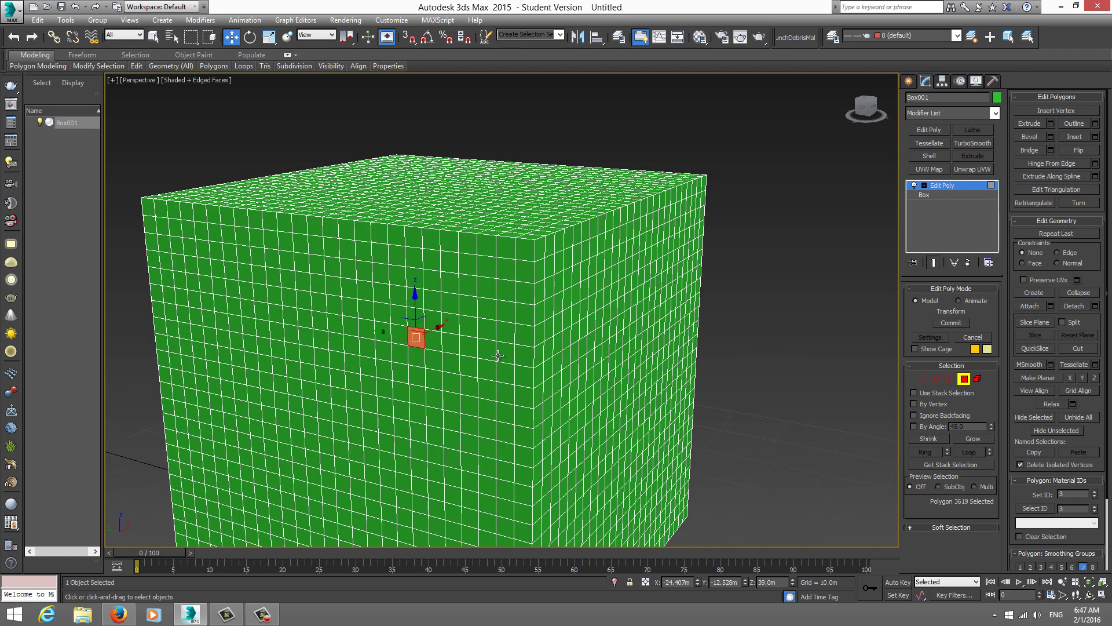
{"action": "scroll", "coordinate": [452, 356], "scroll_direction": "up", "scroll_amount": 2}
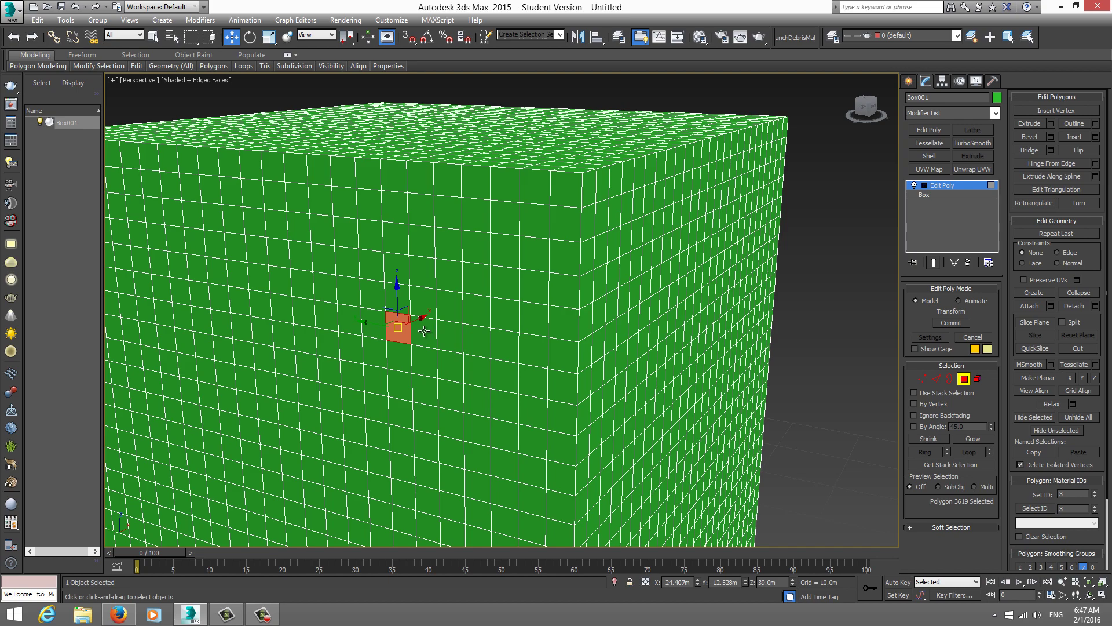
{"action": "left_click", "coordinate": [425, 331], "text": "shift"}
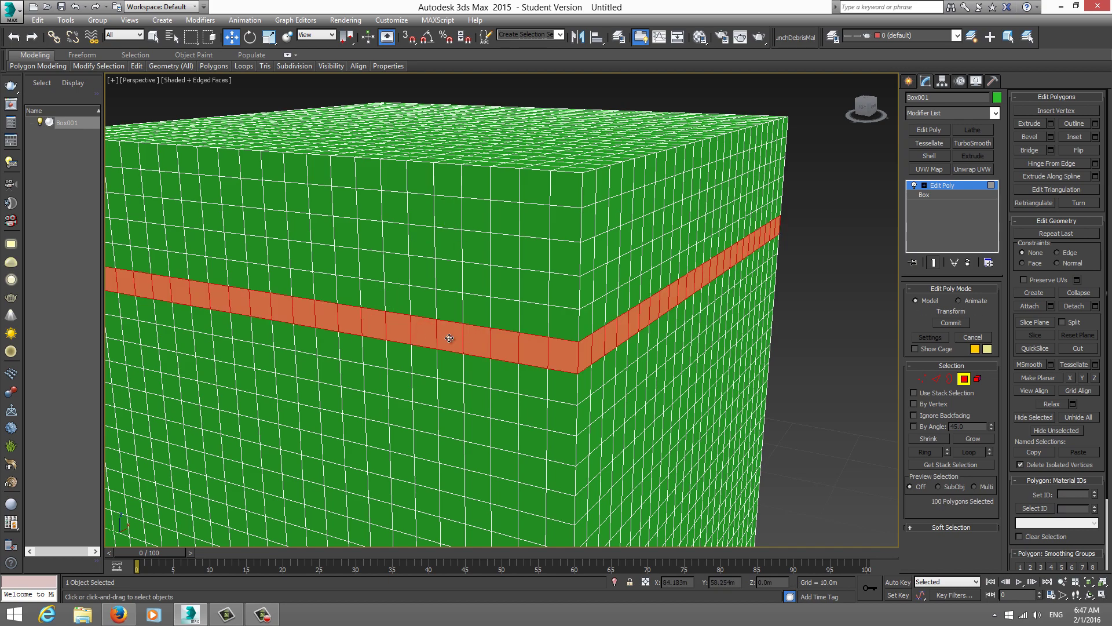
Add a vertical polygon loop, forming a 198-polygon cross on the front.
{"action": "scroll", "coordinate": [450, 339], "scroll_direction": "down", "scroll_amount": 3}
{"action": "middle_click_drag", "start_coordinate": [451, 339], "coordinate": [379, 282], "text": "alt"}
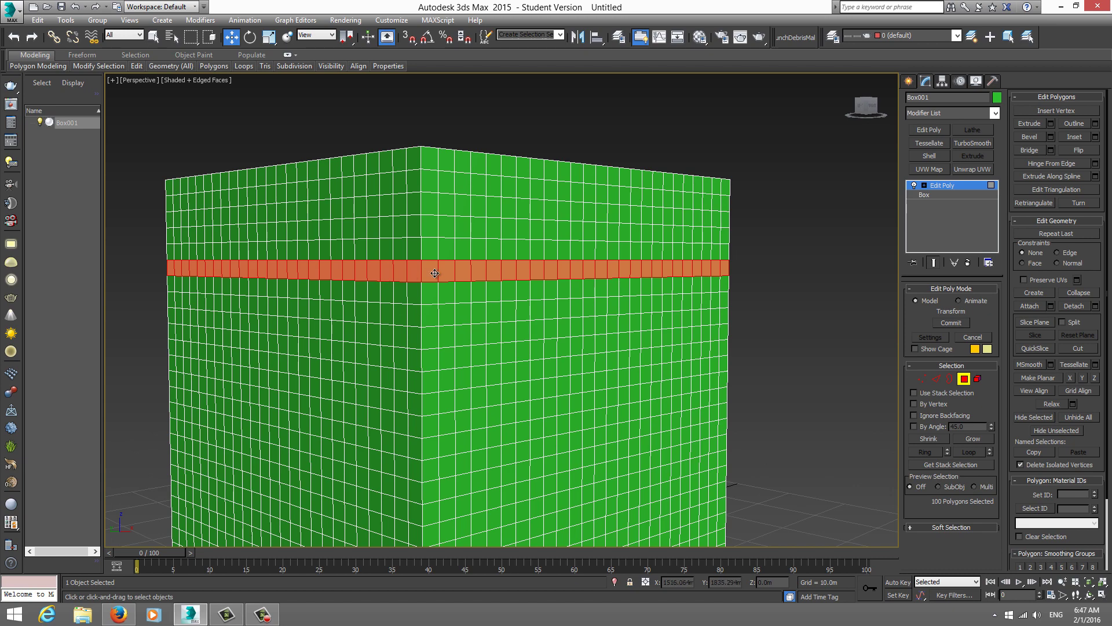
{"action": "middle_click_drag", "start_coordinate": [620, 262], "coordinate": [641, 268], "text": "alt"}
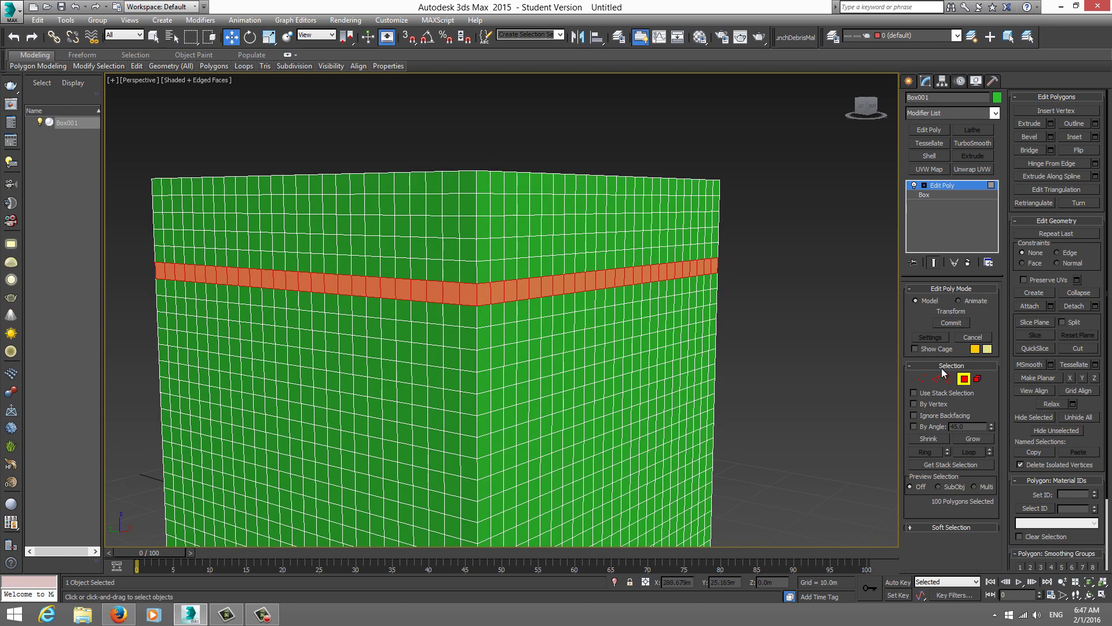
{"action": "mouse_move", "coordinate": [569, 310]}
{"action": "middle_mouse_down", "text": "alt"}
{"action": "mouse_move", "coordinate": [579, 315]}
{"action": "mouse_move", "coordinate": [554, 319]}
{"action": "middle_mouse_up", "text": "alt"}
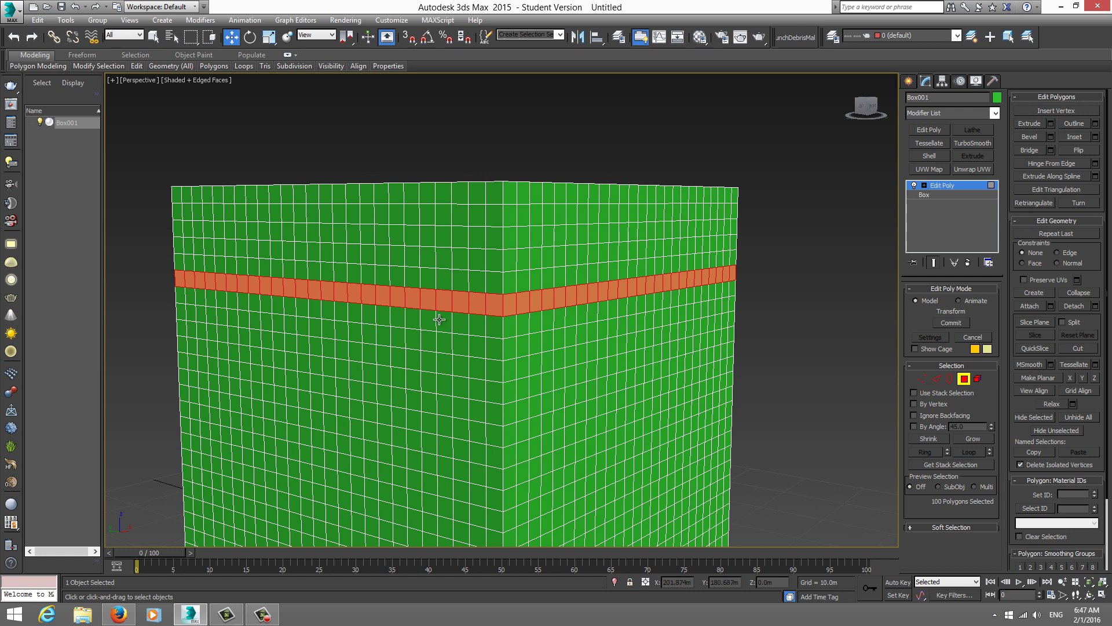
{"action": "middle_click_drag", "start_coordinate": [437, 317], "coordinate": [477, 301], "text": "alt"}
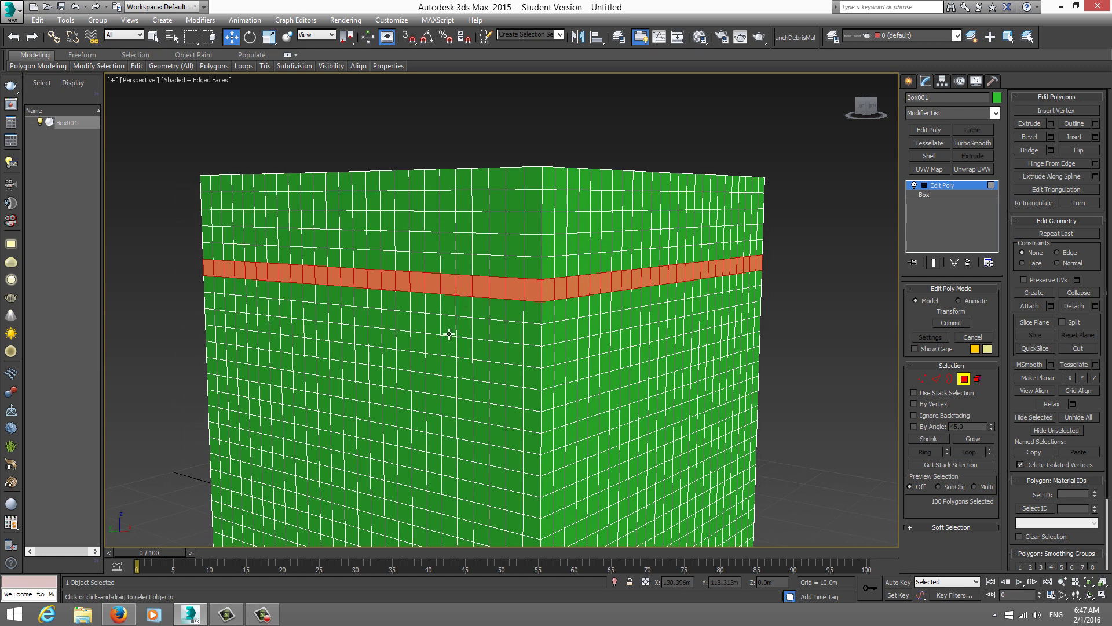
{"action": "left_click", "coordinate": [447, 306], "text": "shift"}
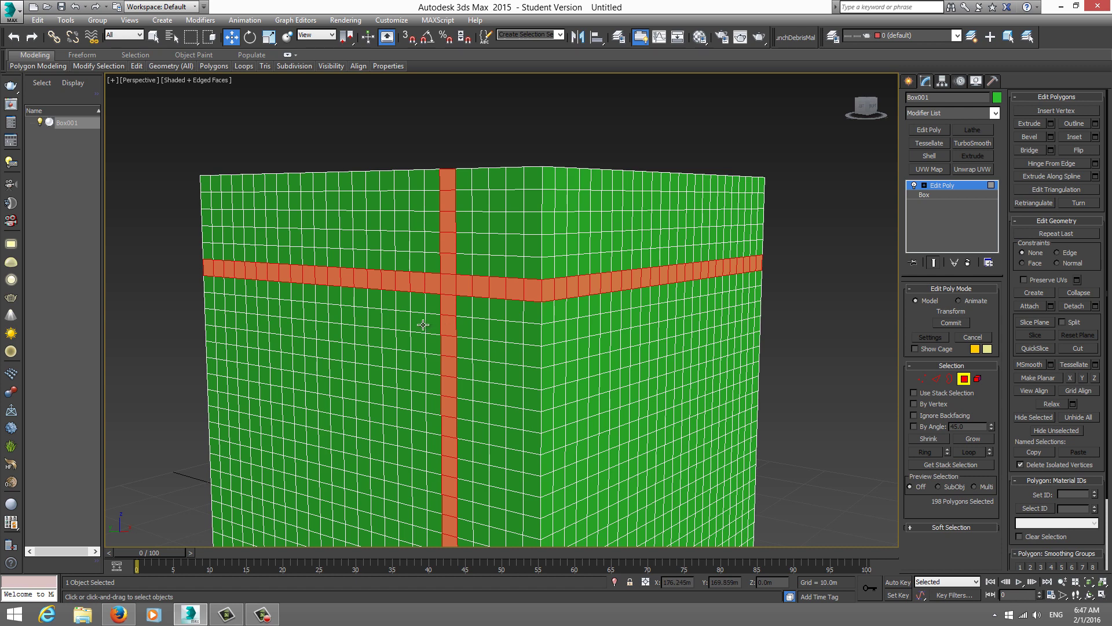
Add more horizontal polygon bands below the first, undoing an accidental vertical loop.
{"action": "double_click", "coordinate": [423, 324], "text": "ctrl"}
{"action": "key", "text": "ctrl+z"}
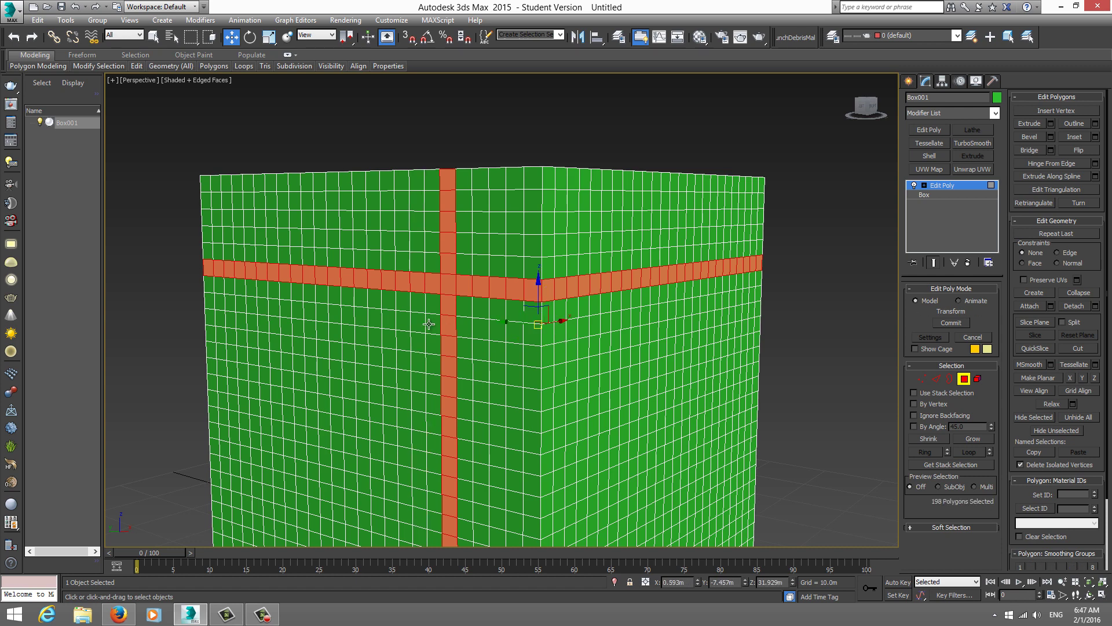
{"action": "double_click", "coordinate": [433, 323], "text": "ctrl"}
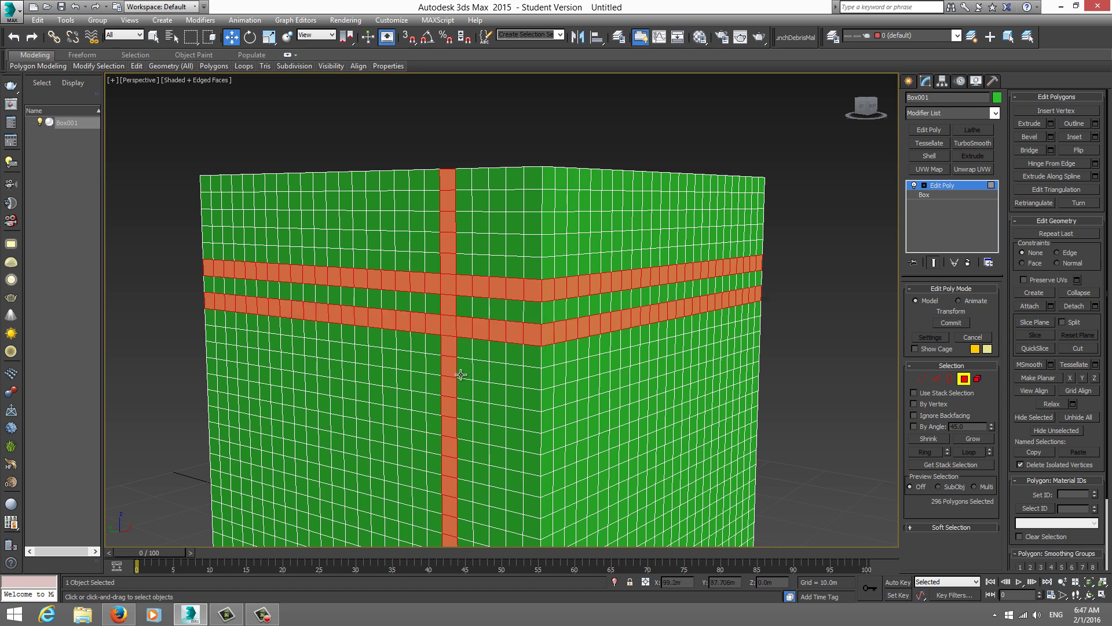
{"action": "left_click_drag", "start_coordinate": [460, 375], "coordinate": [465, 447], "text": "shift"}
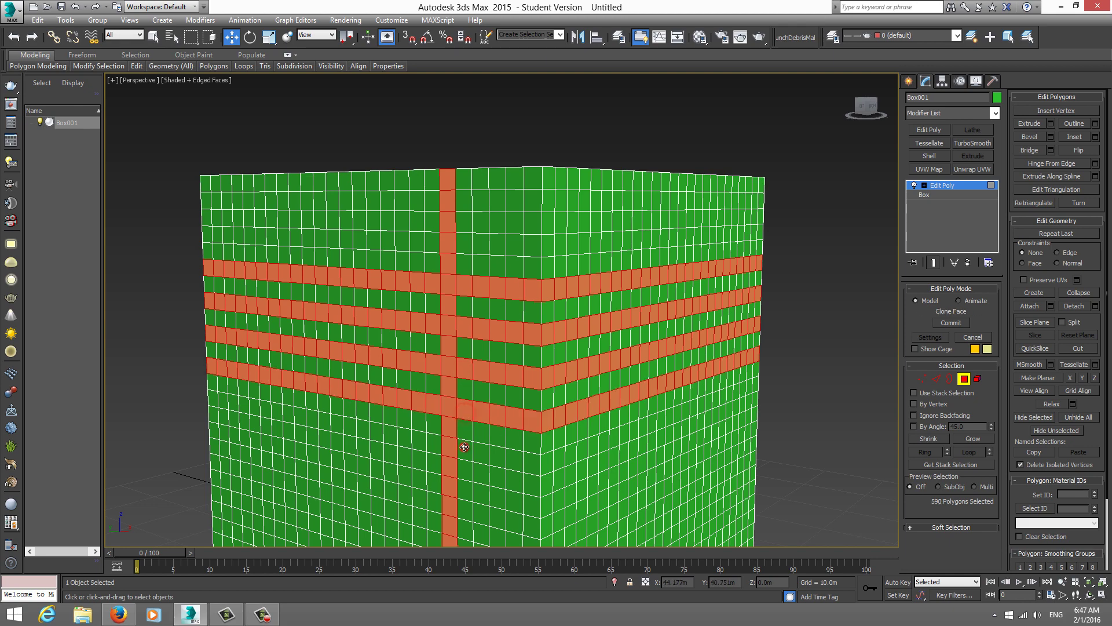
{"action": "middle_click_drag", "start_coordinate": [464, 446], "coordinate": [461, 327]}
Add three more vertical face strips and delete the 860 selected polygons.
{"action": "double_click", "coordinate": [486, 364], "text": "ctrl"}
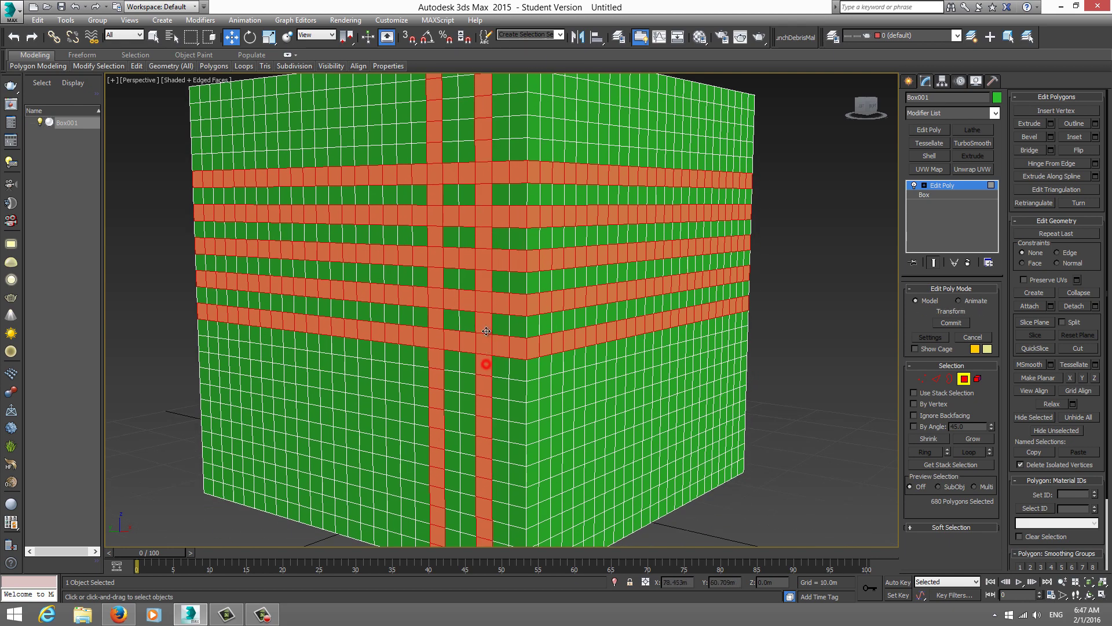
{"action": "double_click", "coordinate": [387, 349], "text": "ctrl"}
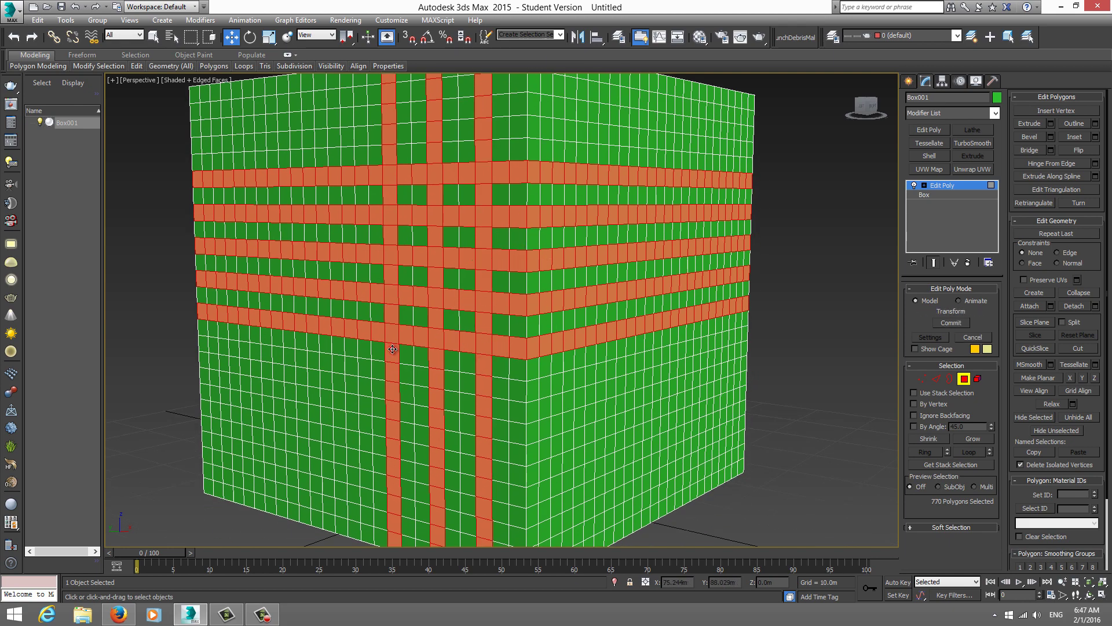
{"action": "double_click", "coordinate": [357, 346], "text": "ctrl"}
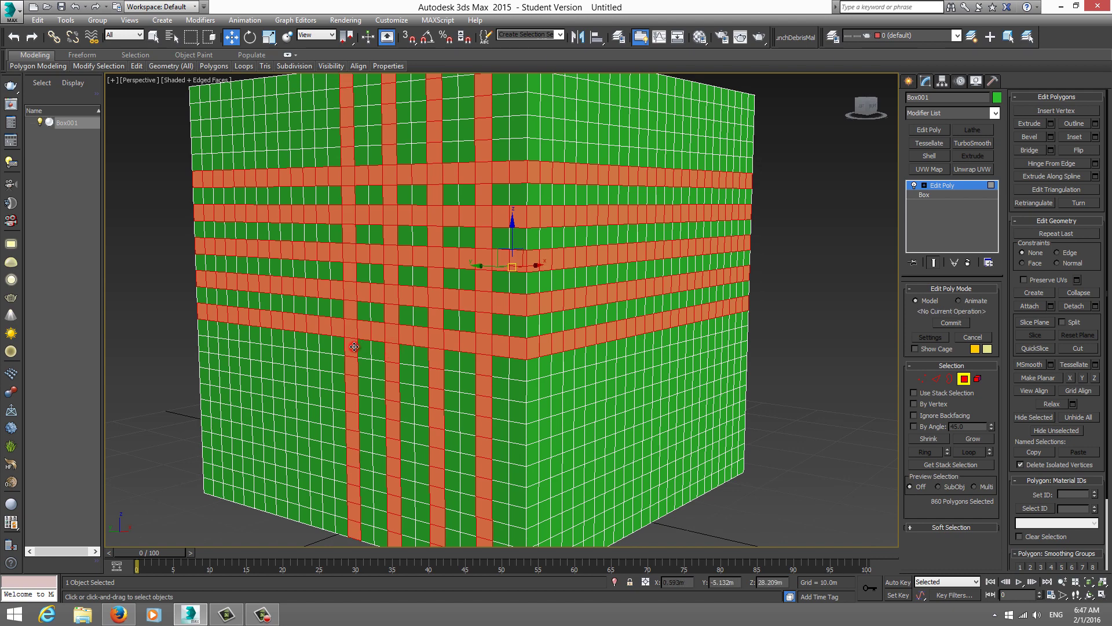
{"action": "scroll", "coordinate": [384, 336], "scroll_direction": "down", "scroll_amount": 3}
{"action": "mouse_move", "coordinate": [383, 335]}
{"action": "middle_mouse_down", "text": "alt"}
{"action": "mouse_move", "coordinate": [396, 350]}
{"action": "mouse_move", "coordinate": [507, 276]}
{"action": "mouse_move", "coordinate": [744, 349]}
{"action": "middle_mouse_up", "text": "alt"}
{"action": "key", "text": "Delete"}
Return Box001 to object level, toggle edged-faces shading, and select all 770 polygons.
{"action": "left_click", "coordinate": [819, 358]}
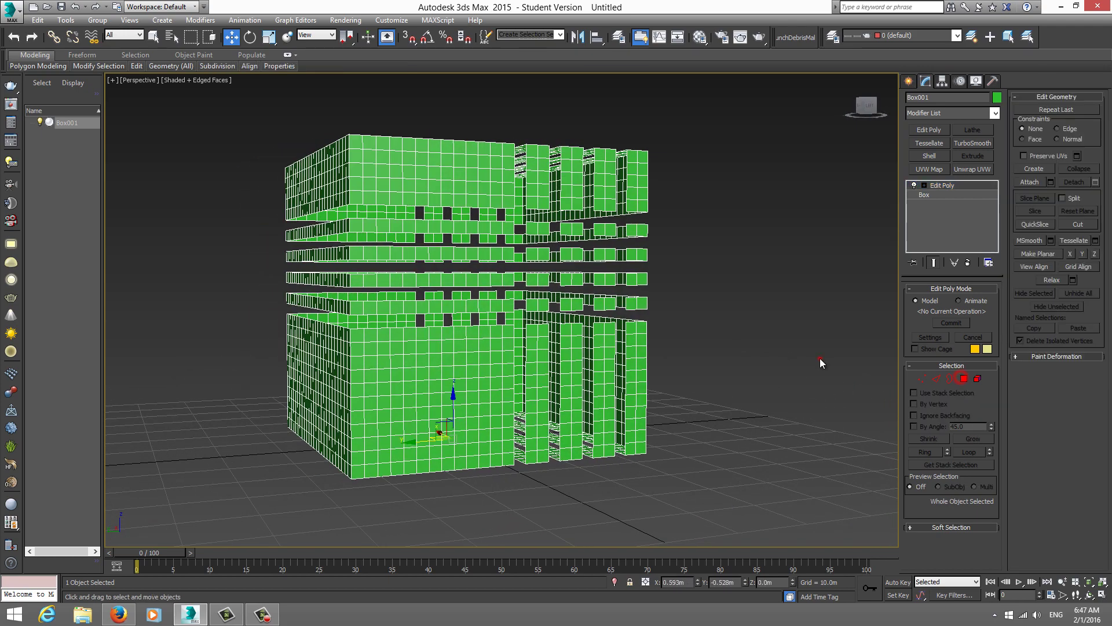
{"action": "key", "text": "F4"}
{"action": "mouse_move", "coordinate": [819, 358]}
{"action": "middle_mouse_down", "text": "alt"}
{"action": "mouse_move", "coordinate": [695, 350]}
{"action": "mouse_move", "coordinate": [700, 364]}
{"action": "mouse_move", "coordinate": [790, 404]}
{"action": "mouse_move", "coordinate": [770, 384]}
{"action": "mouse_move", "coordinate": [762, 415]}
{"action": "mouse_move", "coordinate": [728, 407]}
{"action": "middle_mouse_up", "text": "alt"}
{"action": "key", "text": "F4"}
{"action": "key", "text": "ctrl+a"}
Zoom extents, orbit onto the top, and expand one top edge into a 100-edge loop.
{"action": "key", "text": "z"}
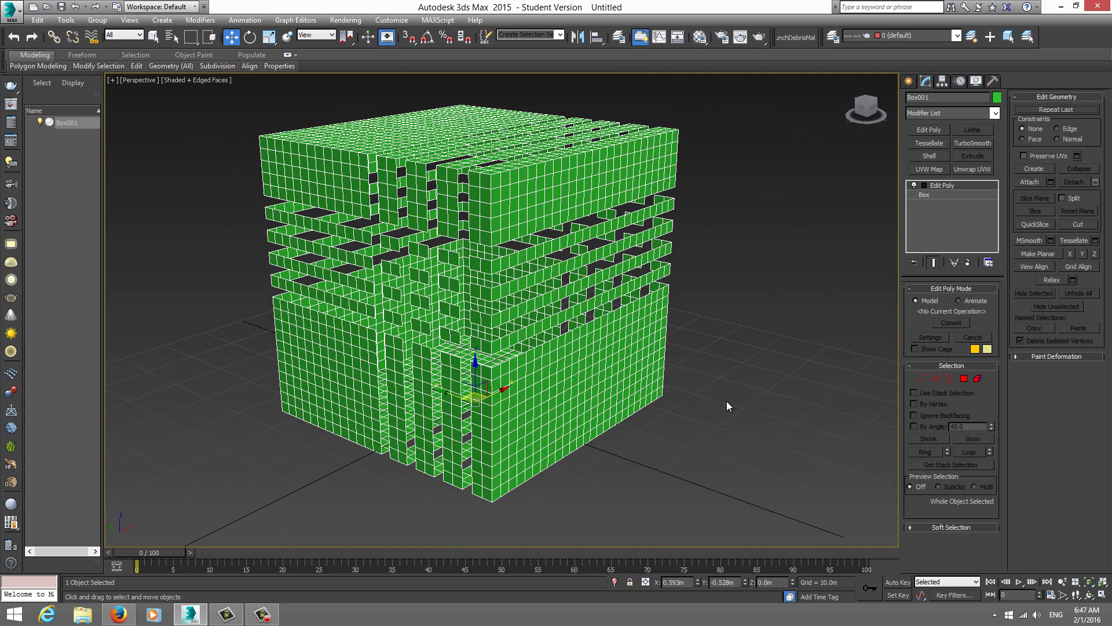
{"action": "key", "text": "1"}
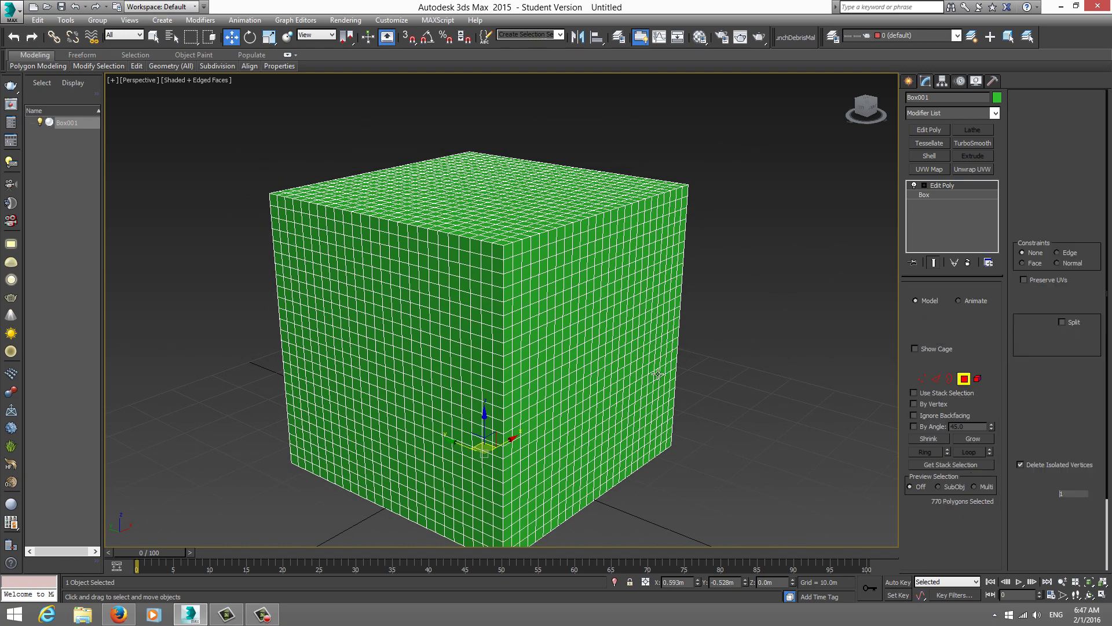
{"action": "mouse_move", "coordinate": [736, 451]}
{"action": "middle_mouse_down", "text": "alt"}
{"action": "mouse_move", "coordinate": [653, 405]}
{"action": "mouse_move", "coordinate": [678, 432]}
{"action": "middle_mouse_up", "text": "alt"}
{"action": "scroll", "coordinate": [678, 432], "scroll_direction": "up", "scroll_amount": 3}
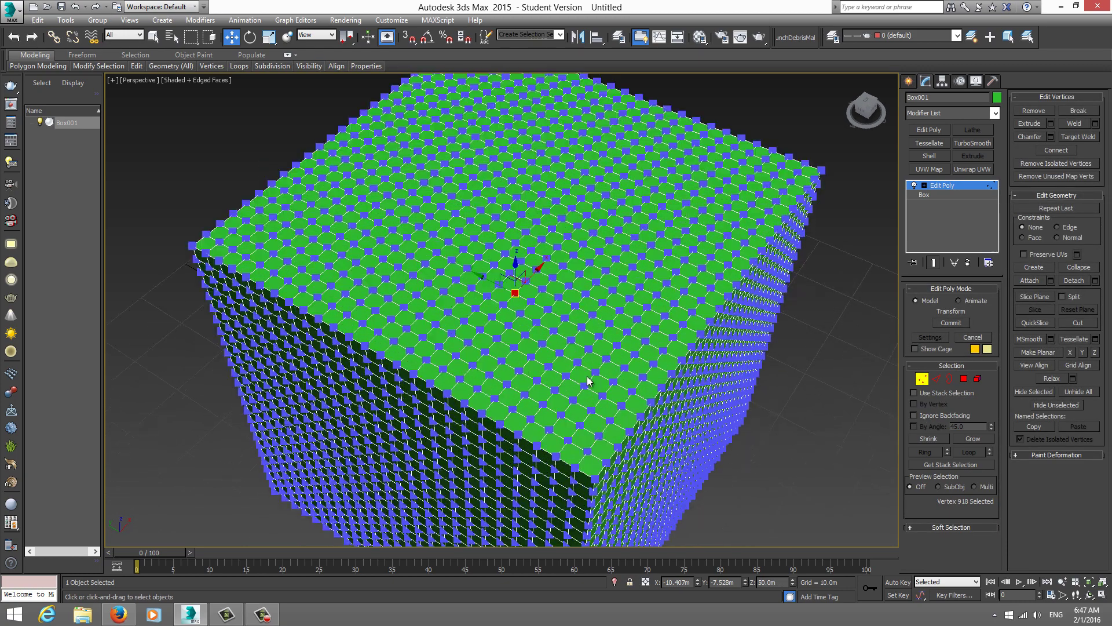
{"action": "scroll", "coordinate": [625, 364], "scroll_direction": "down", "scroll_amount": 1}
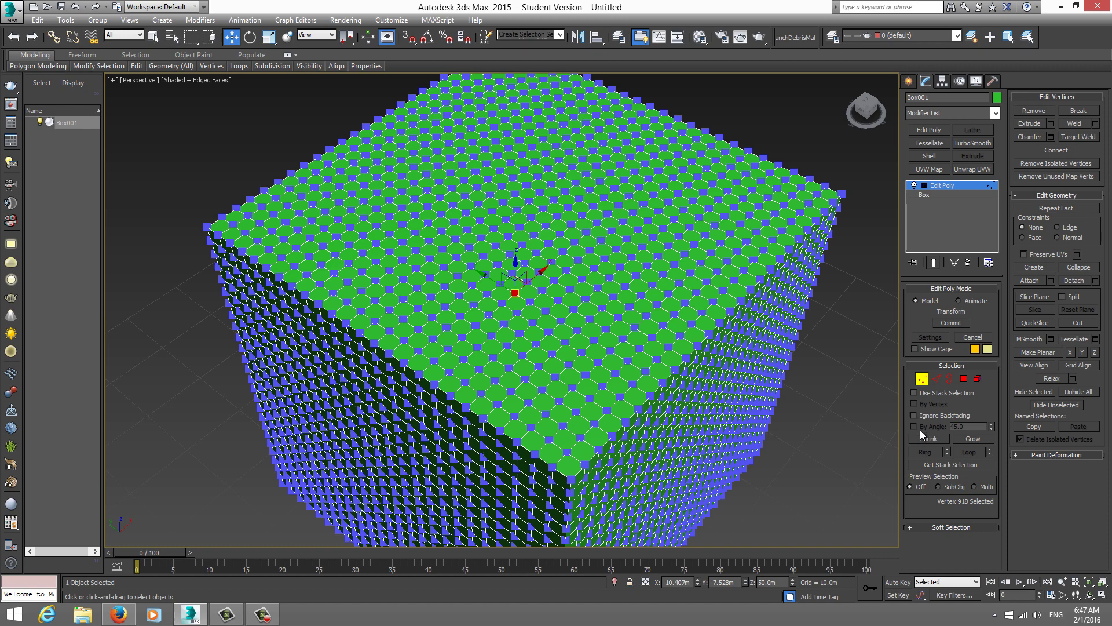
{"action": "key", "text": "2"}
{"action": "left_click", "coordinate": [576, 335]}
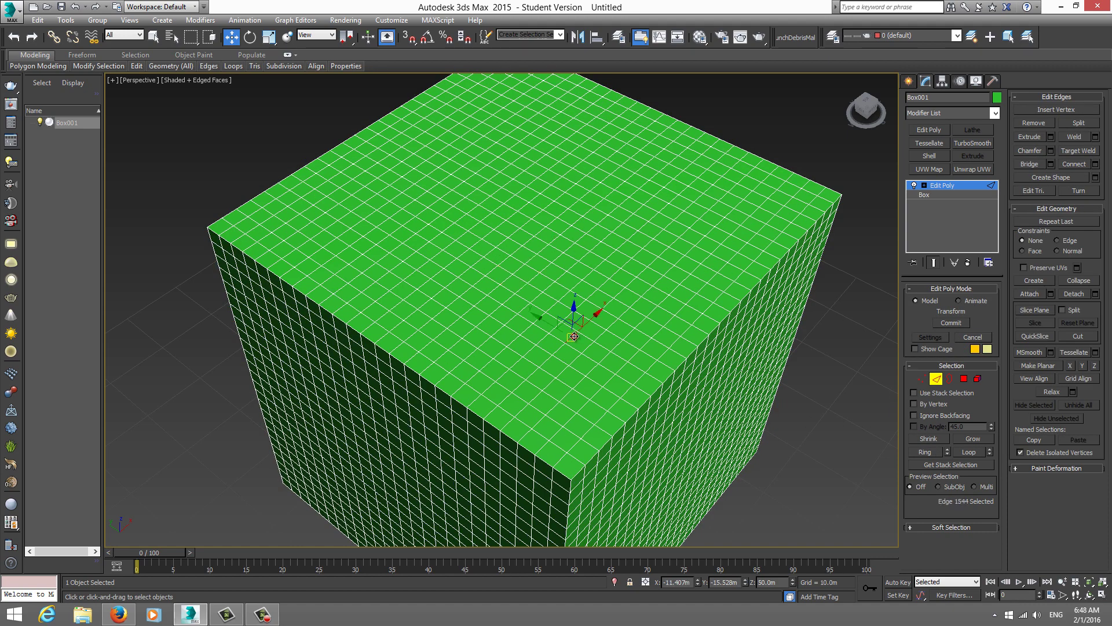
{"action": "scroll", "coordinate": [579, 336], "scroll_direction": "up", "scroll_amount": 5}
{"action": "left_click", "coordinate": [968, 451]}
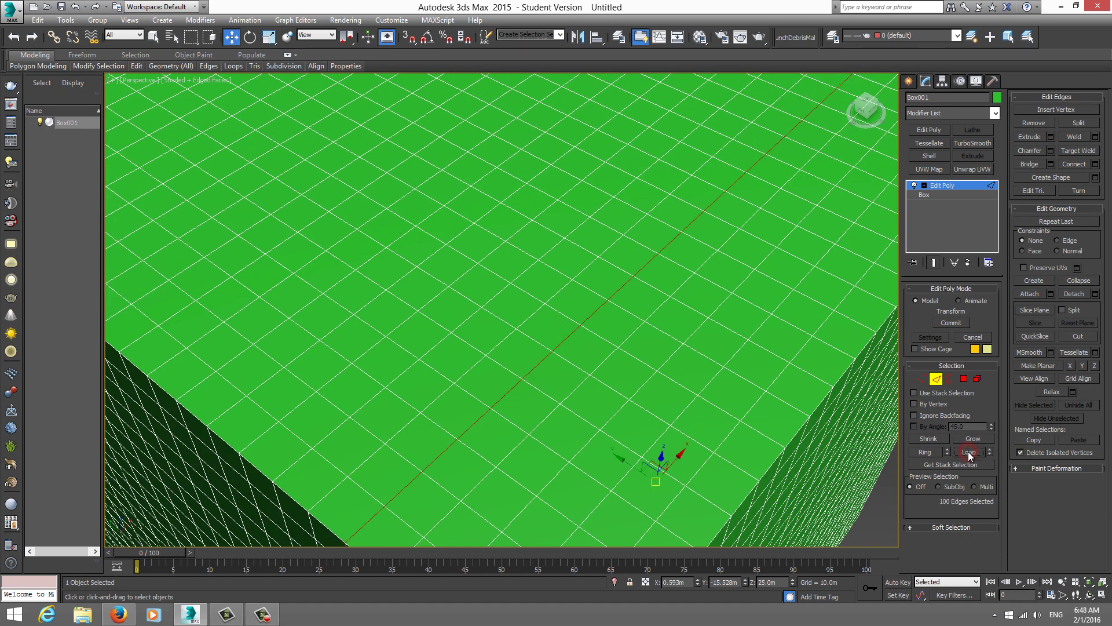
Expand another top edge into an edge ring, then pick a single edge.
{"action": "left_click", "coordinate": [592, 306]}
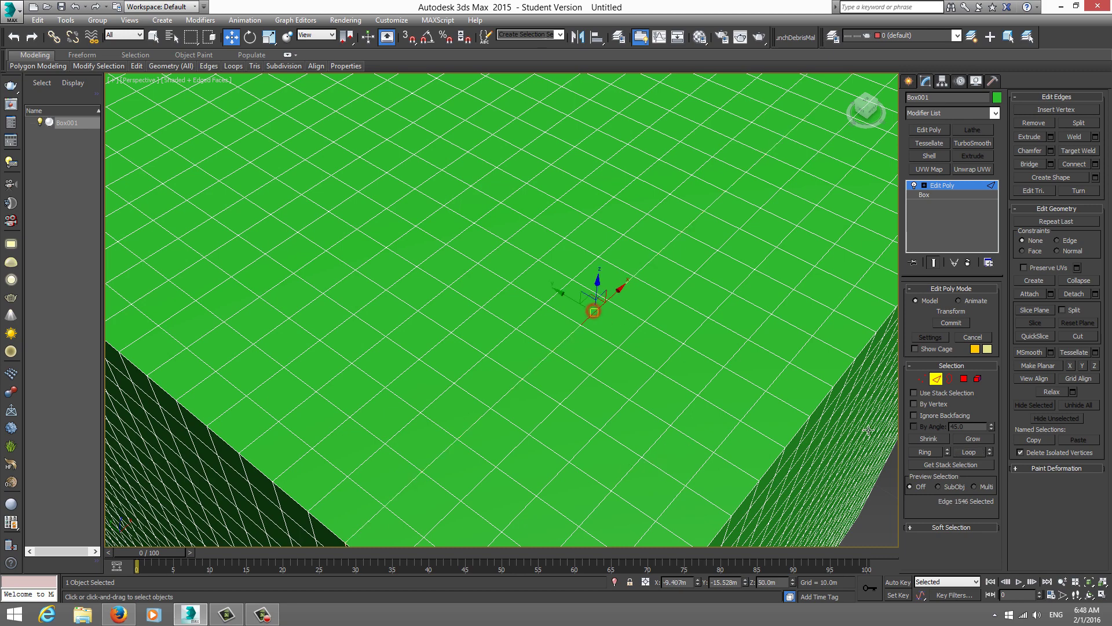
{"action": "left_click", "coordinate": [916, 452]}
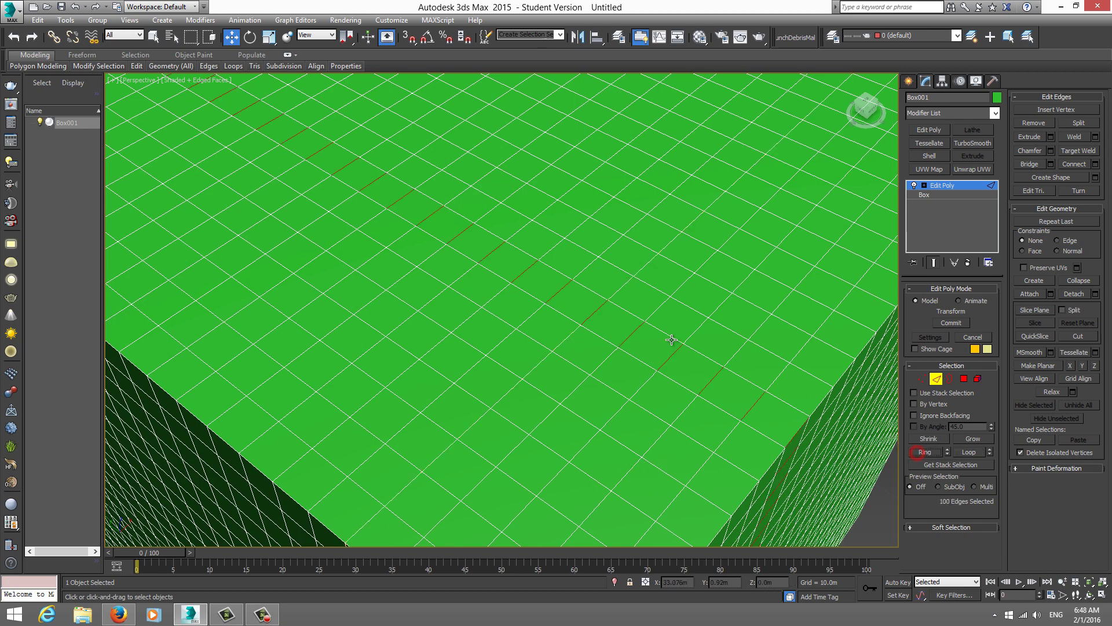
{"action": "left_click", "coordinate": [621, 288]}
{"action": "middle_click_drag", "start_coordinate": [609, 287], "coordinate": [585, 312]}
At polygon level, grow one top polygon twice, then shrink it back to one.
{"action": "key", "text": "4"}
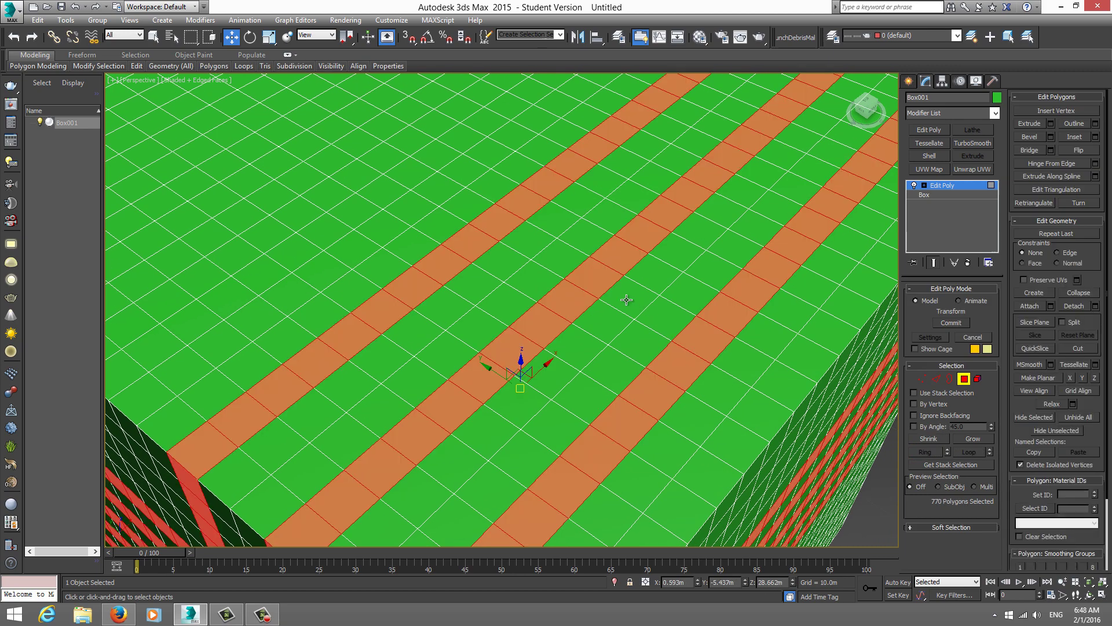
{"action": "left_click", "coordinate": [574, 273]}
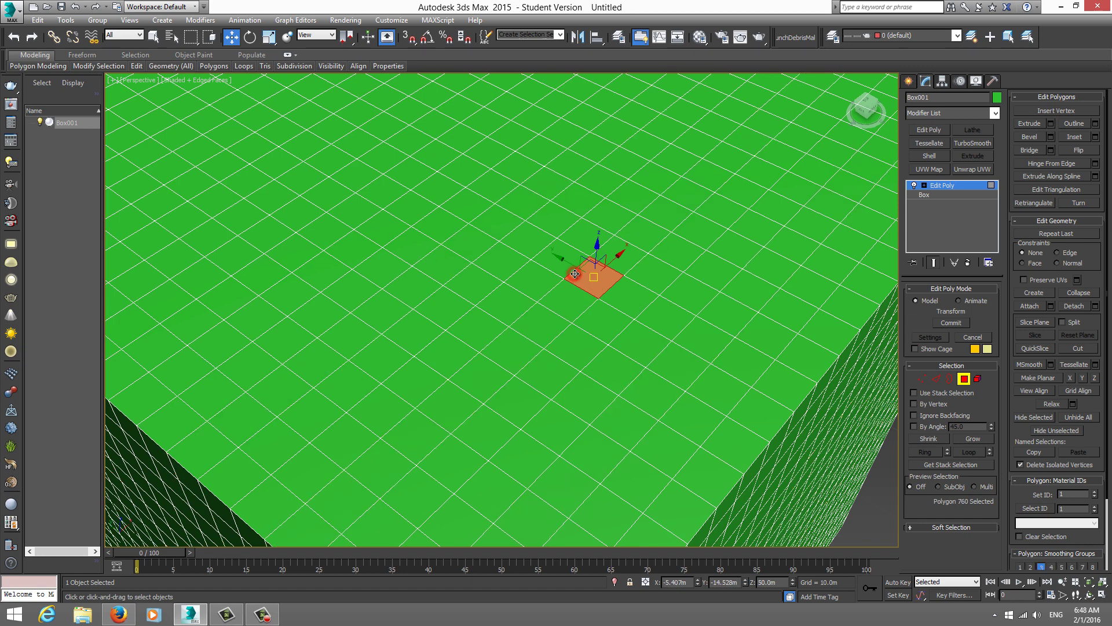
{"action": "left_click", "coordinate": [973, 439]}
{"action": "left_click", "coordinate": [972, 439]}
{"action": "left_click", "coordinate": [927, 439]}
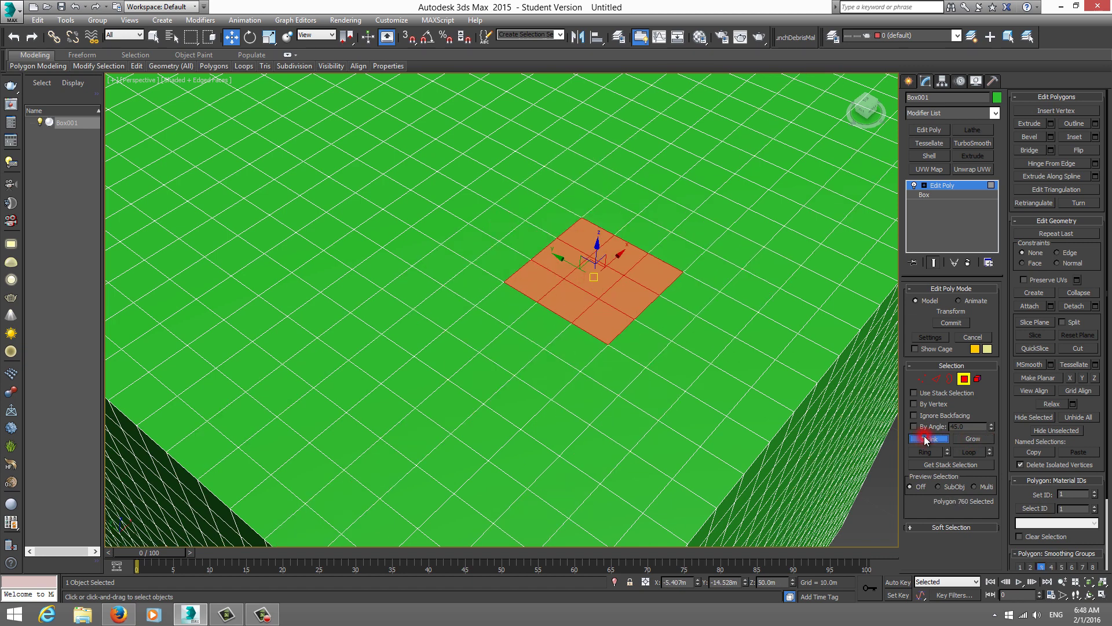
{"action": "left_click", "coordinate": [925, 440]}
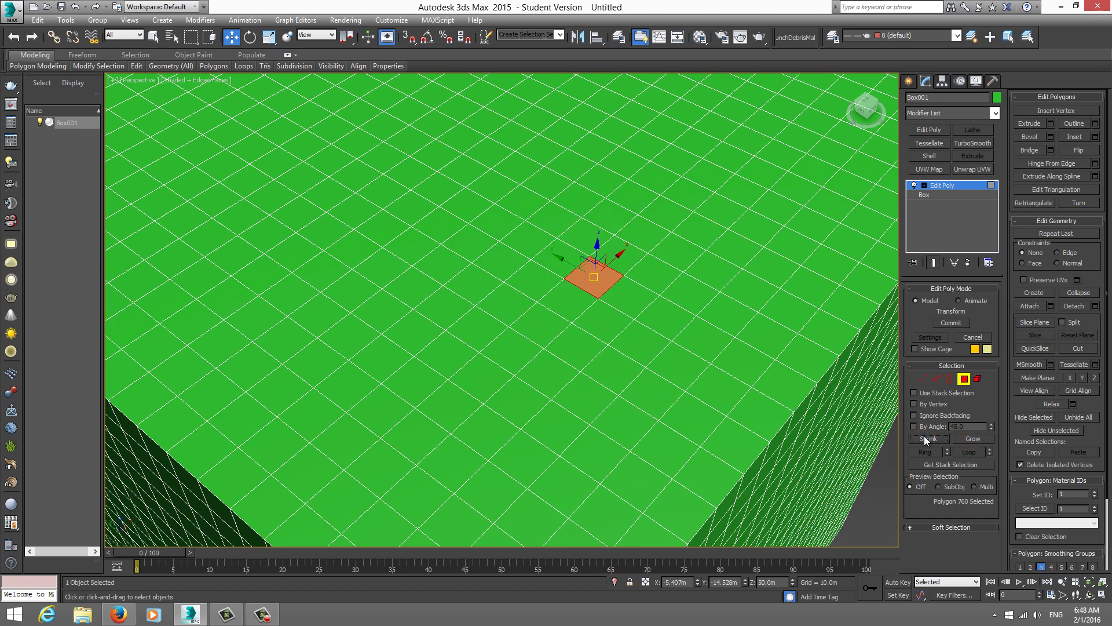
Extend the polygon into a loop, then select a perpendicular polygon loop.
{"action": "left_click", "coordinate": [620, 255], "text": "shift"}
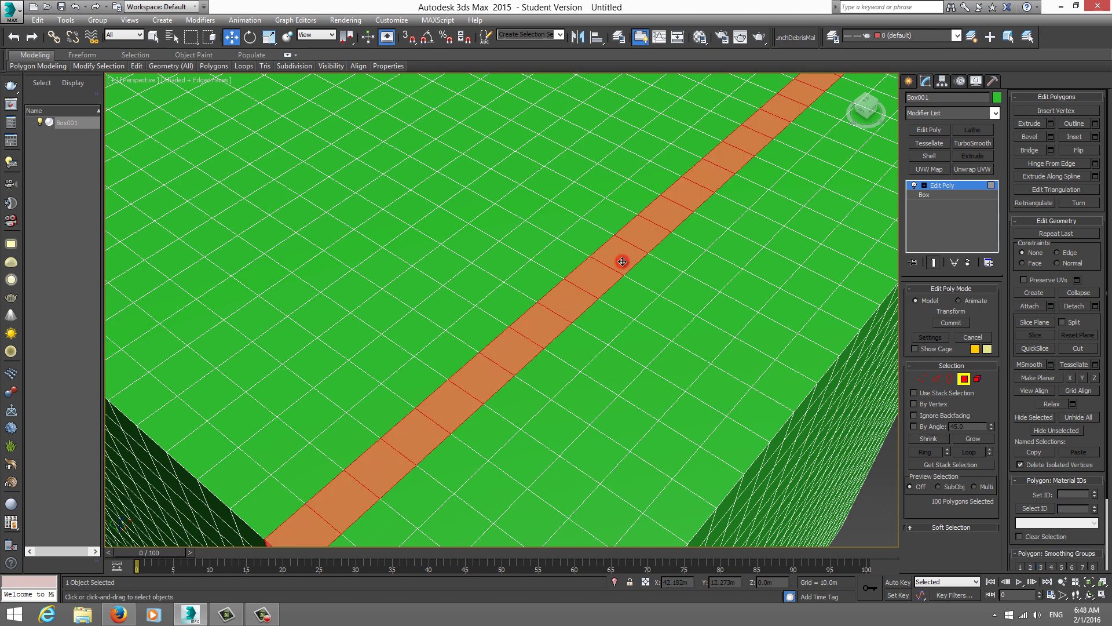
{"action": "left_click", "coordinate": [497, 271]}
{"action": "left_click", "coordinate": [533, 280], "text": "shift"}
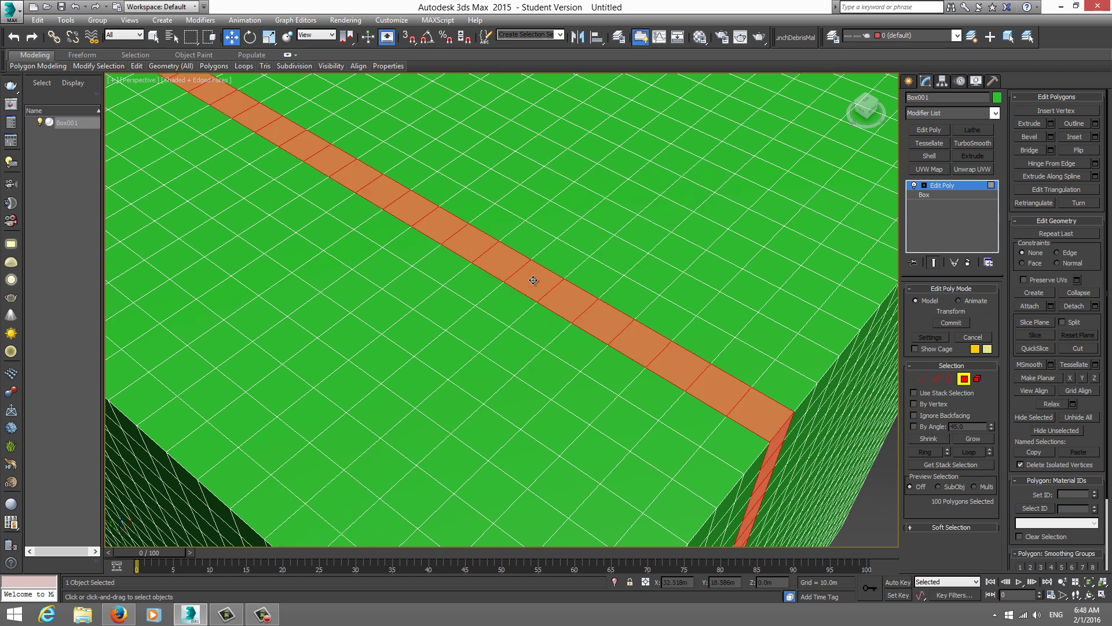
At edge level, pick a top edge and shrink the selection down to edge 1647.
{"action": "key", "text": "2"}
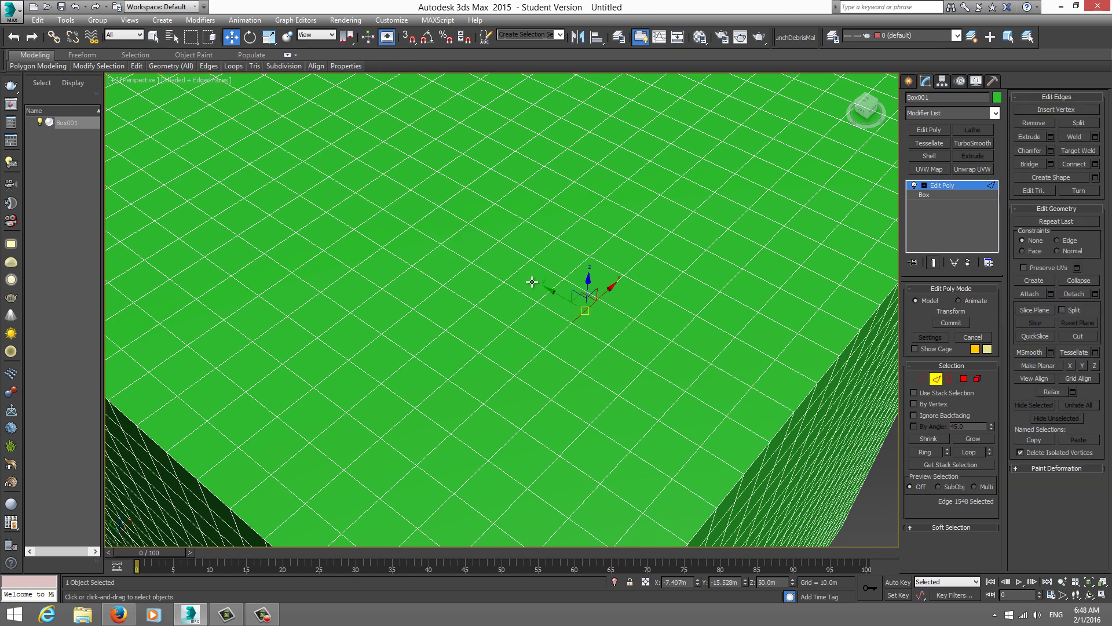
{"action": "left_click", "coordinate": [521, 293]}
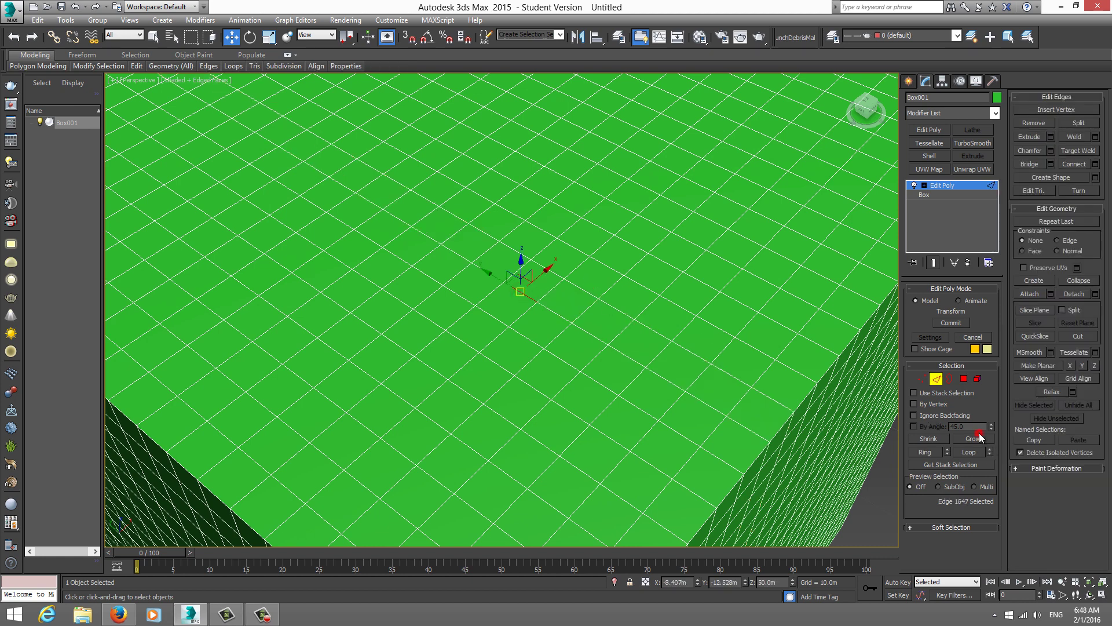
{"action": "left_click", "coordinate": [930, 438]}
{"action": "scroll", "coordinate": [591, 343], "scroll_direction": "down", "scroll_amount": 5}
{"action": "middle_click_drag", "start_coordinate": [591, 347], "coordinate": [619, 397]}
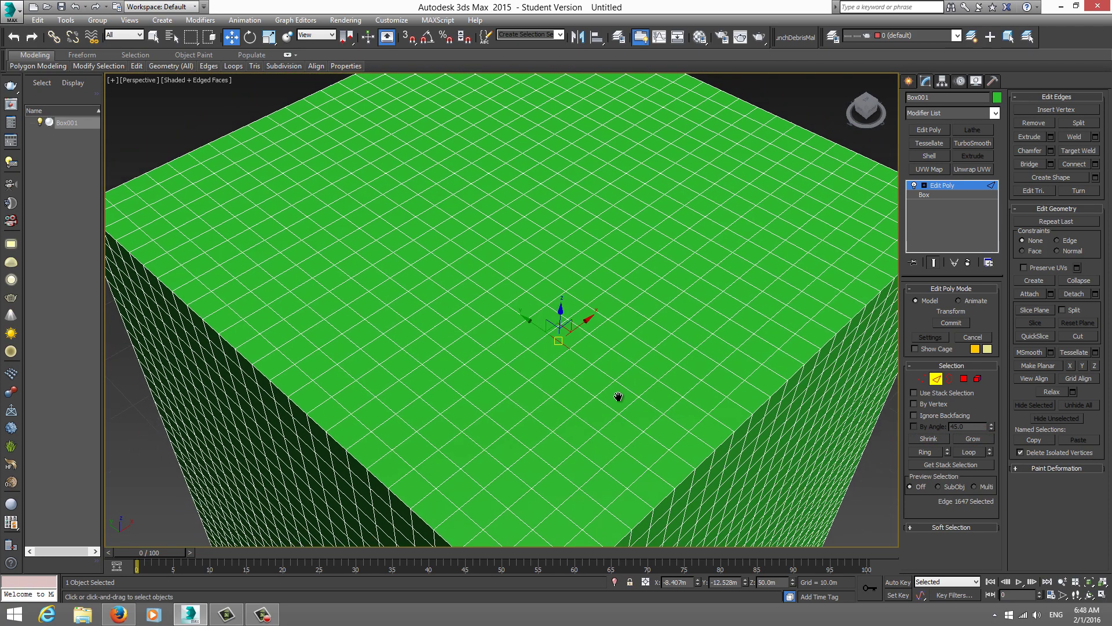
{"action": "scroll", "coordinate": [618, 398], "scroll_direction": "up", "scroll_amount": 1}
{"action": "scroll", "coordinate": [618, 398], "scroll_direction": "up", "scroll_amount": 2}
{"action": "scroll", "coordinate": [619, 398], "scroll_direction": "up", "scroll_amount": 1}
{"action": "scroll", "coordinate": [616, 392], "scroll_direction": "up", "scroll_amount": 1}
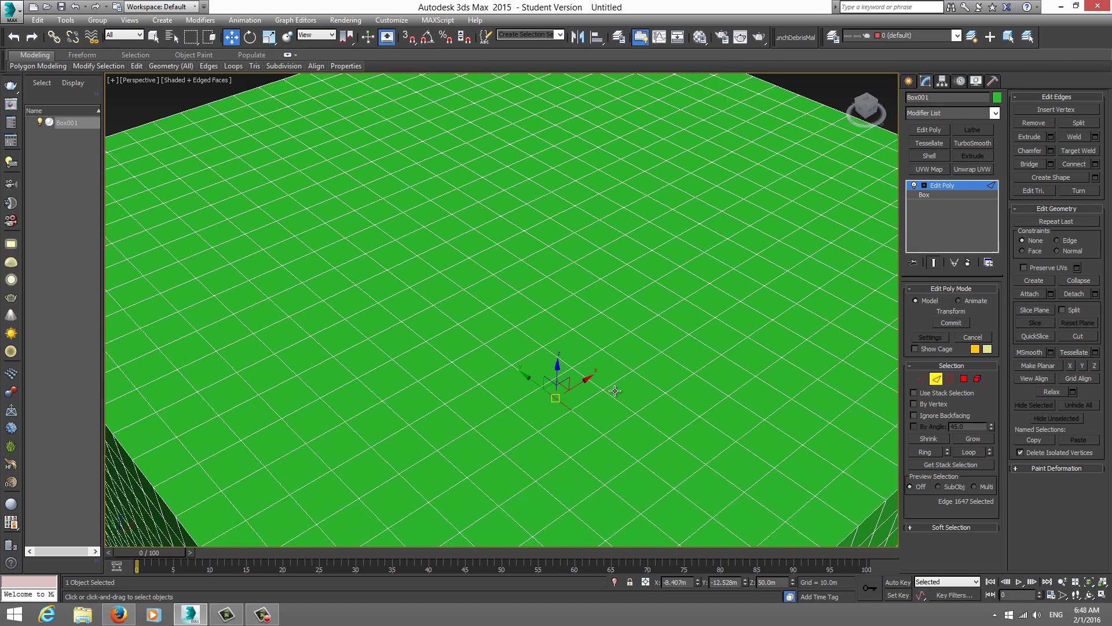
Select a top vertex and convert it to its faces through the right-click menu.
{"action": "key", "text": "1"}
{"action": "scroll", "coordinate": [602, 371], "scroll_direction": "up", "scroll_amount": 2}
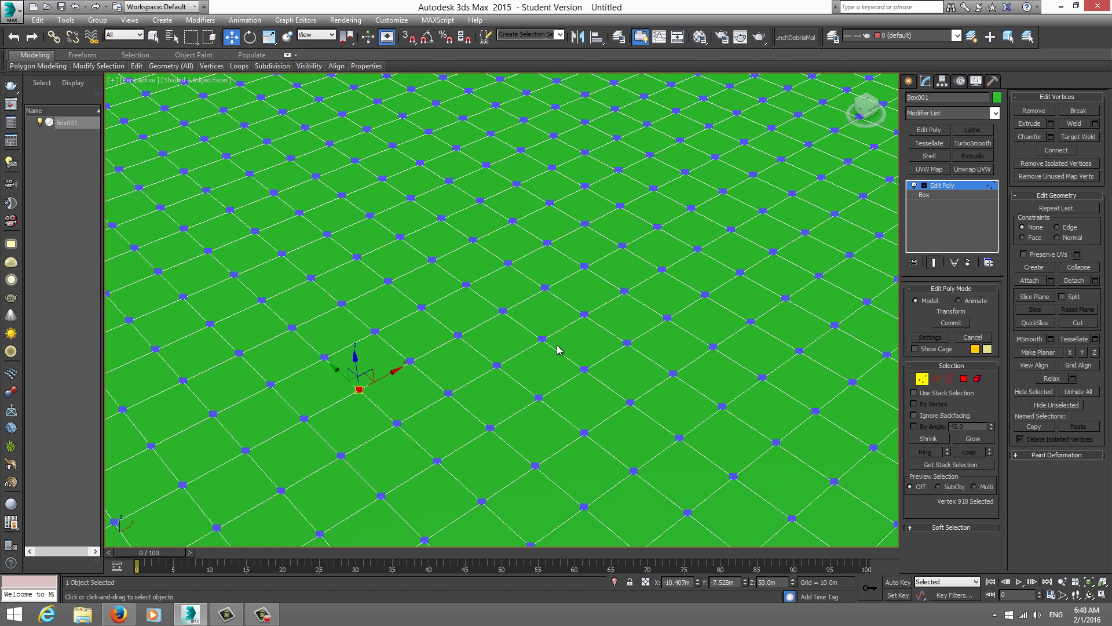
{"action": "scroll", "coordinate": [556, 348], "scroll_direction": "up", "scroll_amount": 1}
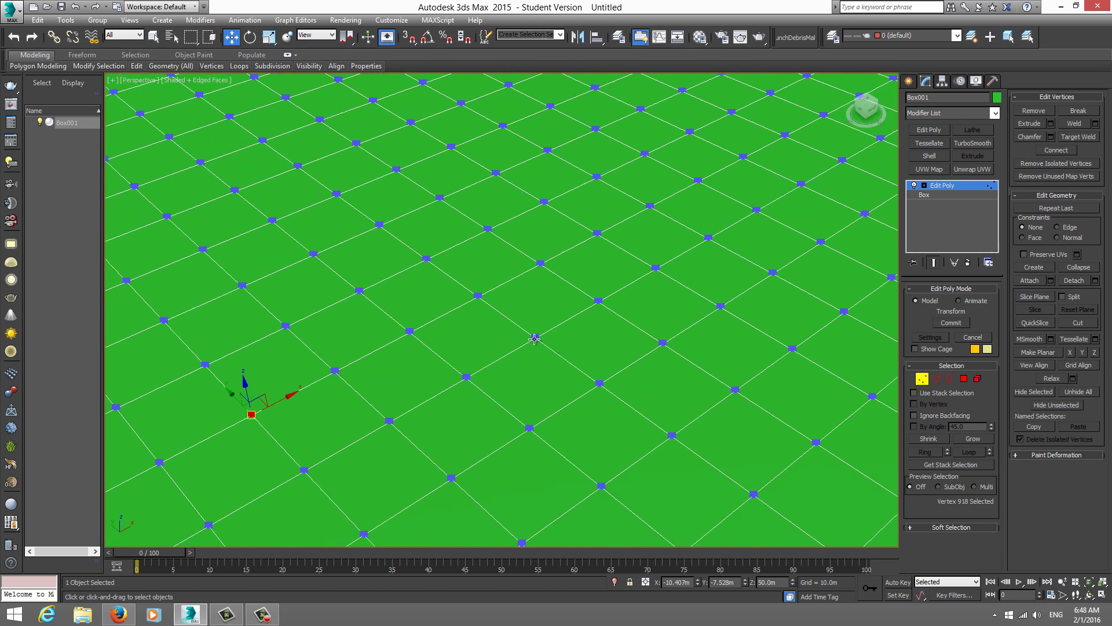
{"action": "left_click", "coordinate": [535, 338]}
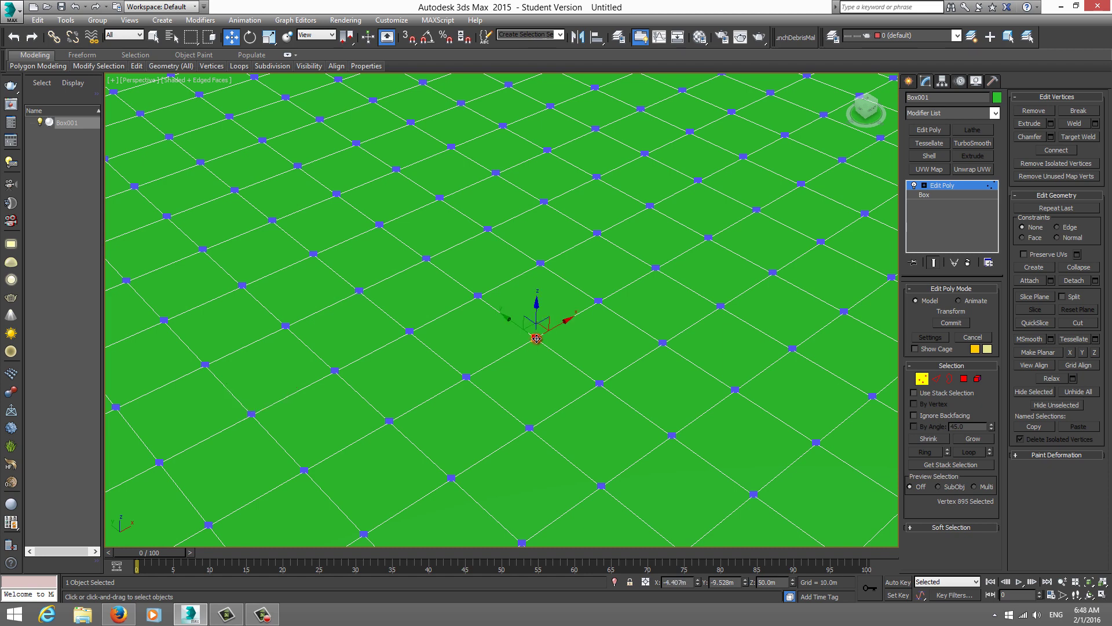
{"action": "right_click", "coordinate": [537, 341]}
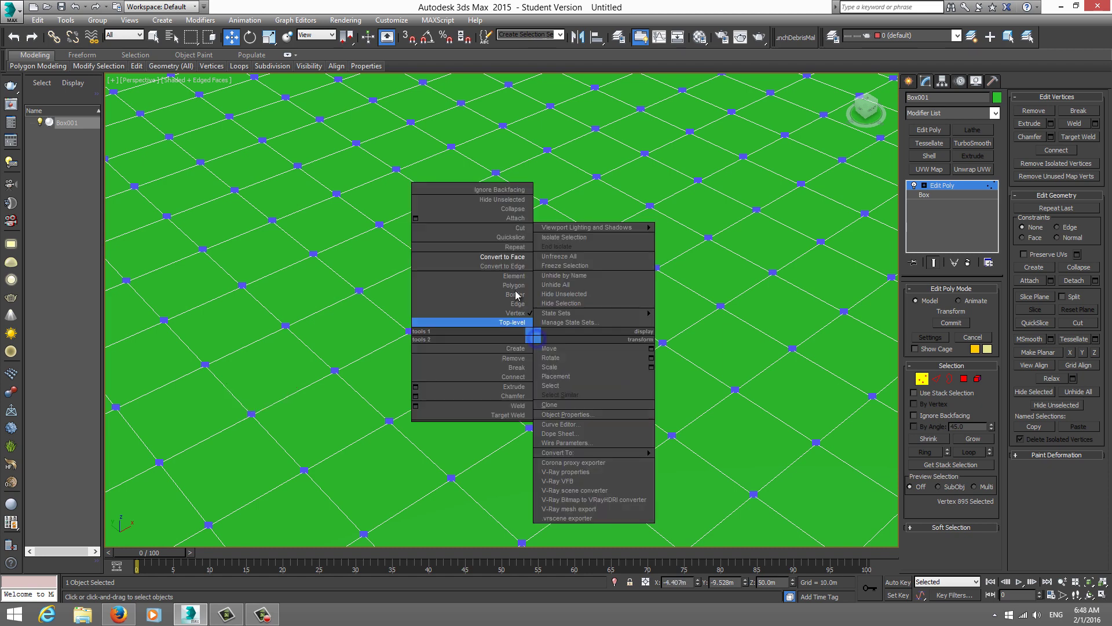
{"action": "left_click", "coordinate": [510, 259]}
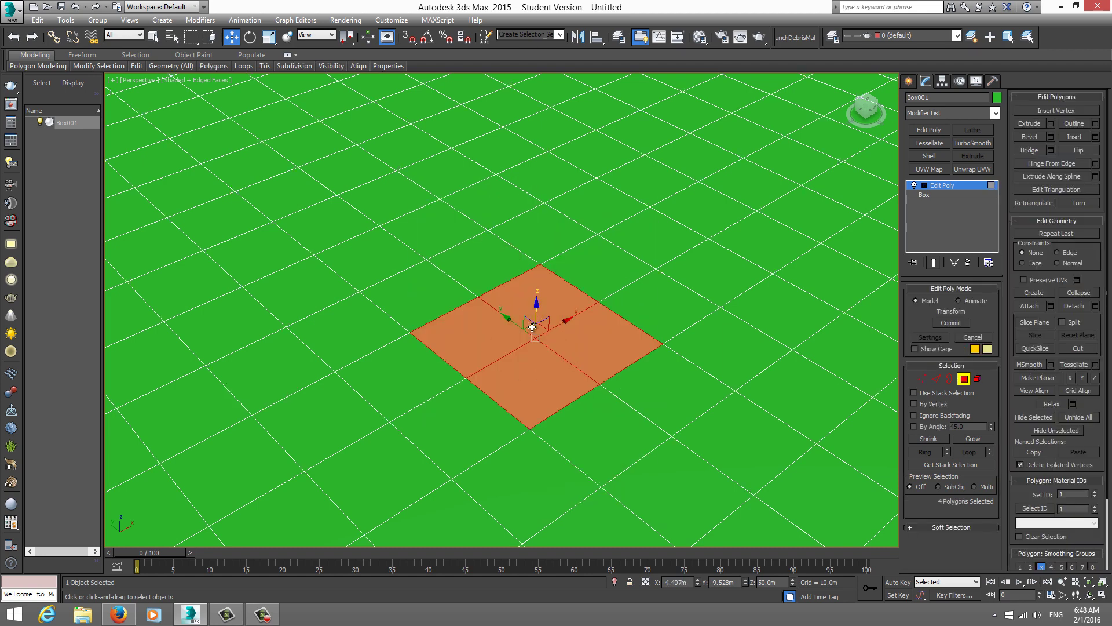
Reselect the vertex, convert it to its four polygons, then select edge 1703 at edge level.
{"action": "key", "text": "1"}
{"action": "left_click", "coordinate": [549, 351]}
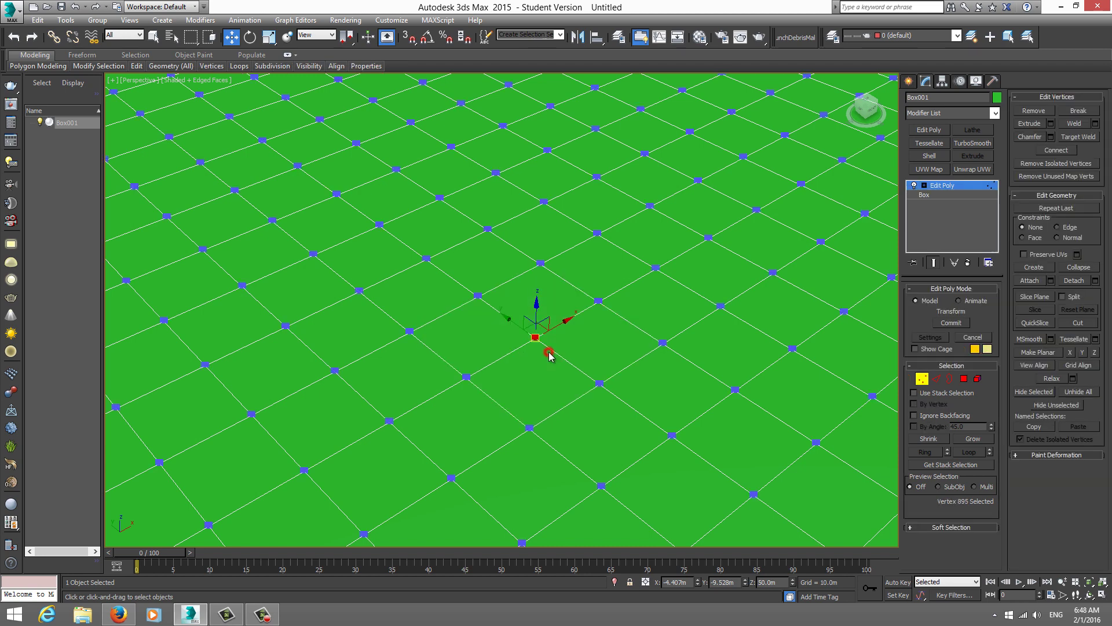
{"action": "left_click", "coordinate": [535, 339]}
{"action": "left_click", "coordinate": [963, 379]}
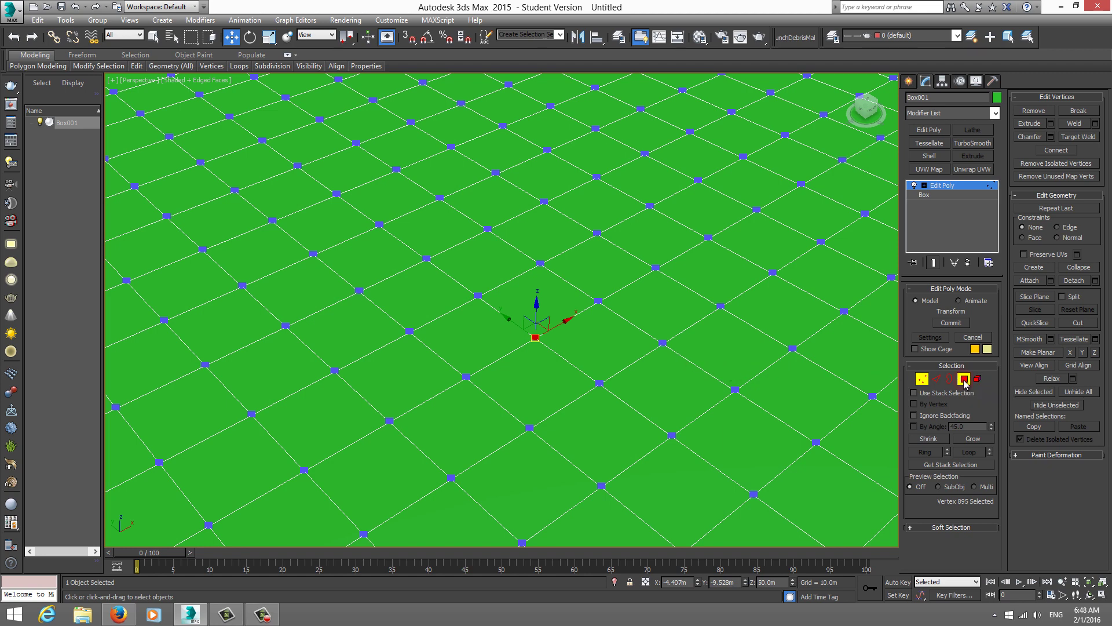
{"action": "left_click", "coordinate": [575, 342]}
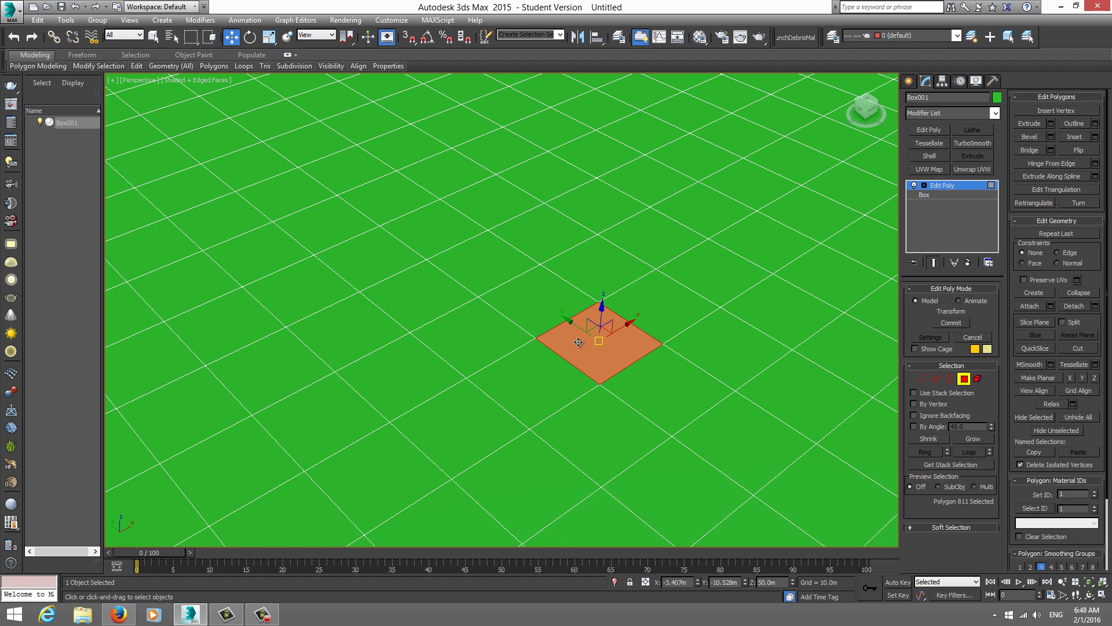
{"action": "key", "text": "1"}
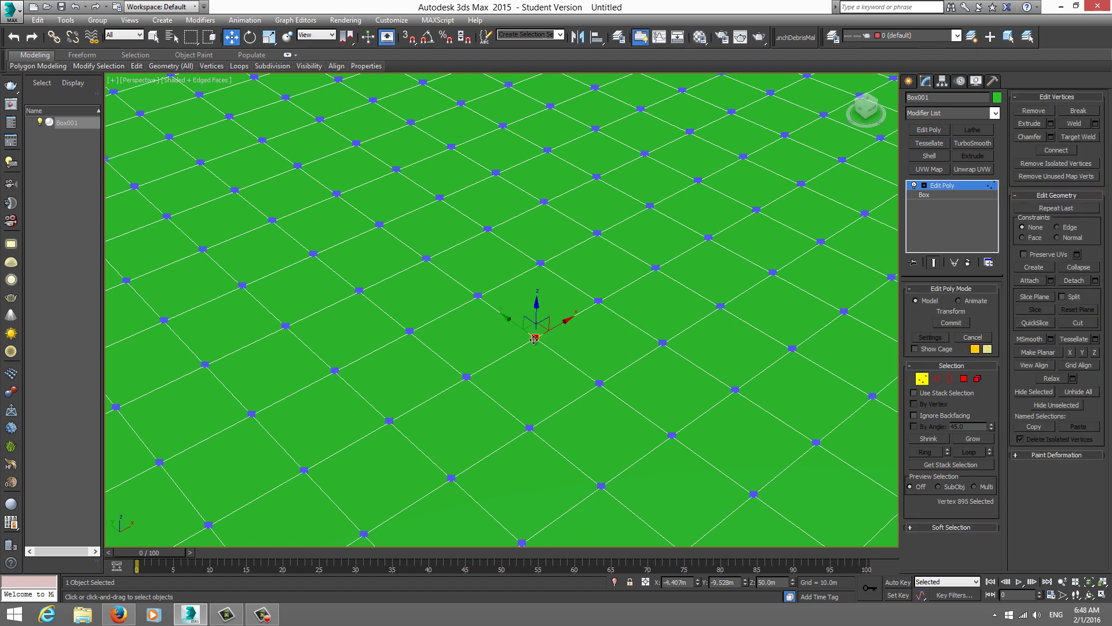
{"action": "left_click", "coordinate": [965, 379], "text": "ctrl"}
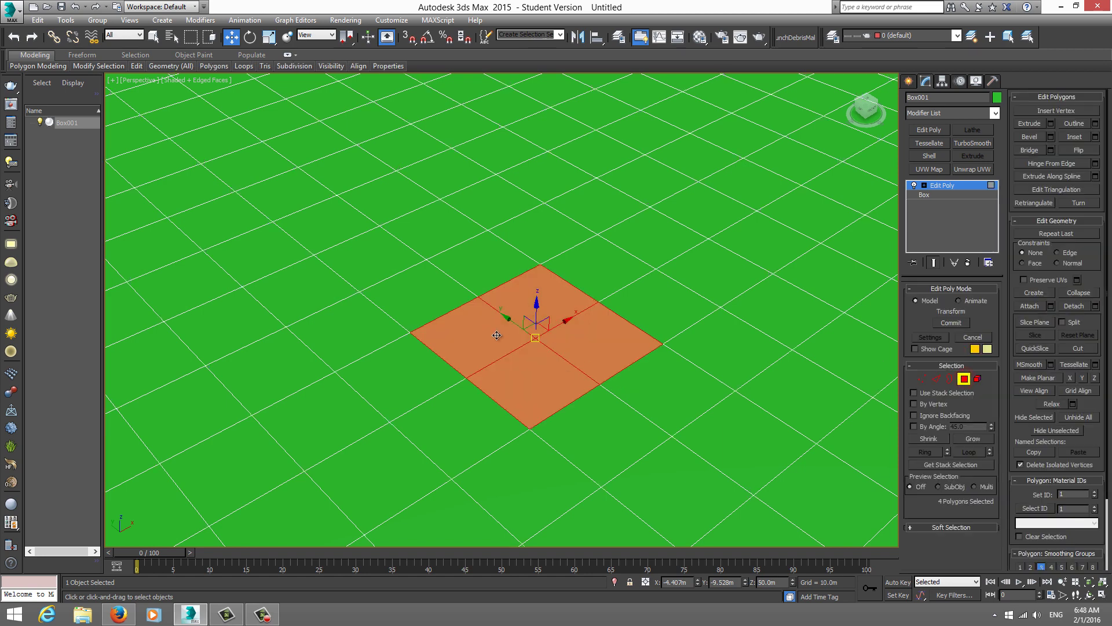
{"action": "key", "text": "2"}
{"action": "left_click", "coordinate": [507, 353]}
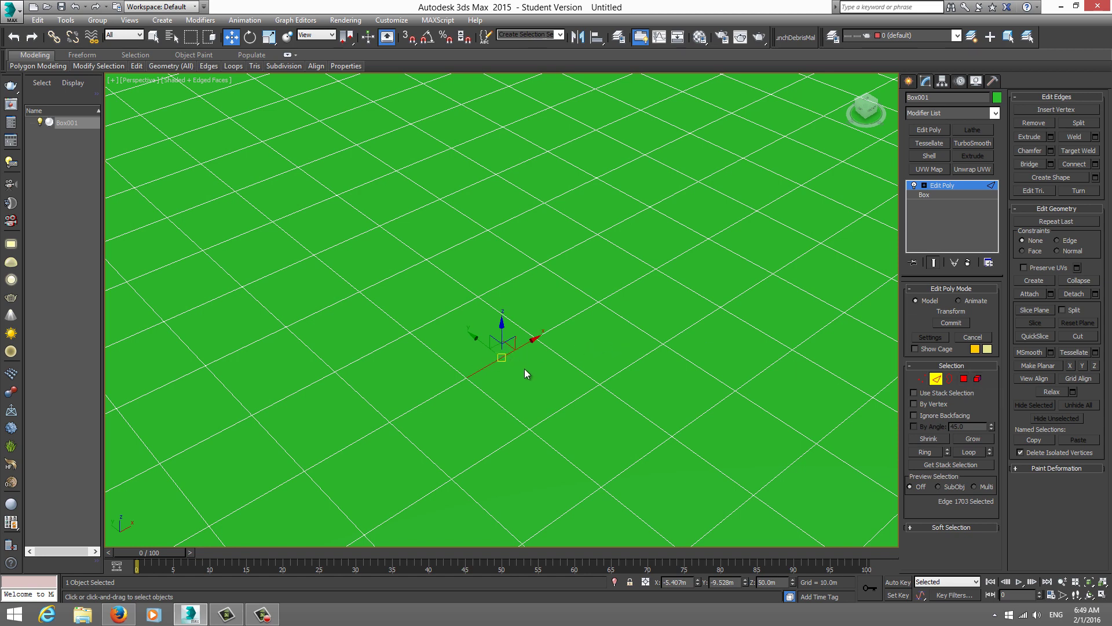
Convert the edge to polygons, pick one central polygon and grow it to 9 polygons via vertices.
{"action": "left_click", "coordinate": [964, 379]}
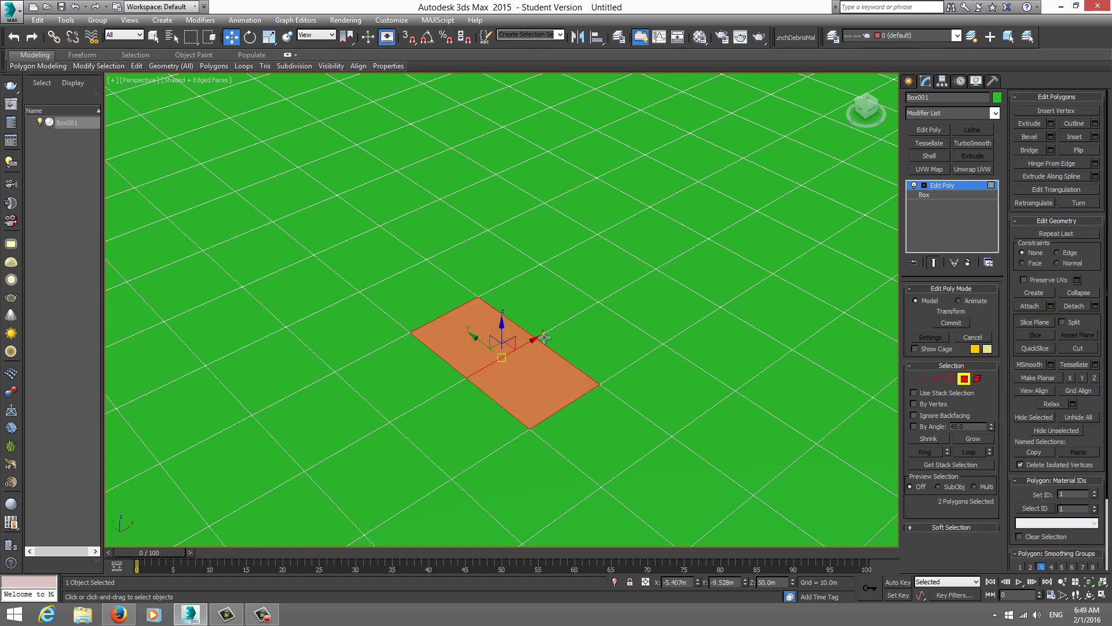
{"action": "left_click", "coordinate": [575, 323]}
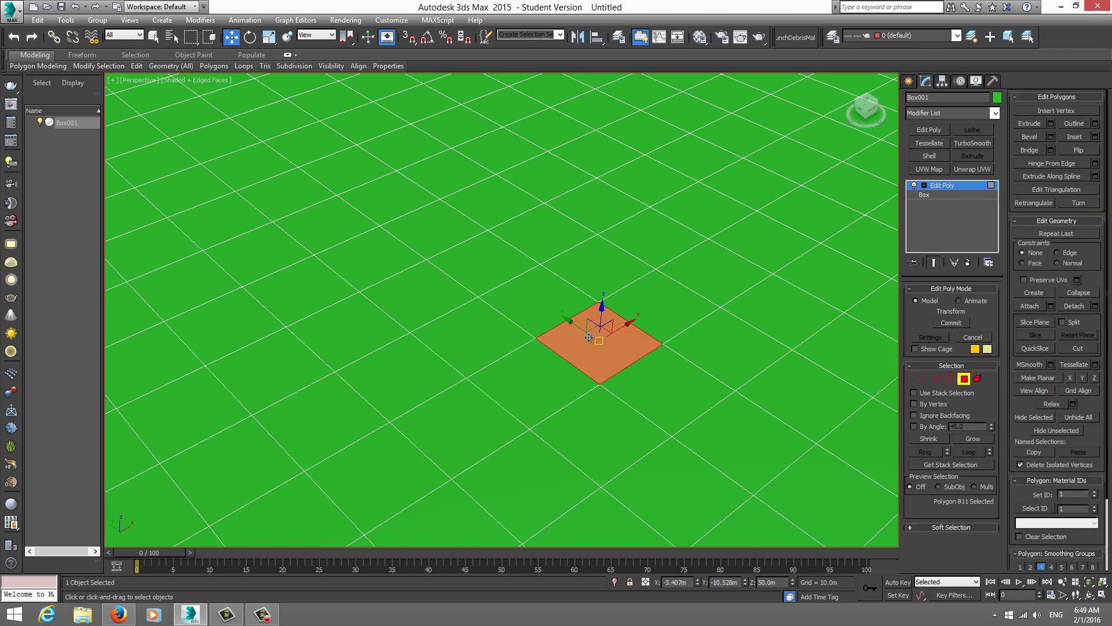
{"action": "scroll", "coordinate": [588, 338], "scroll_direction": "up", "scroll_amount": 2}
{"action": "scroll", "coordinate": [589, 337], "scroll_direction": "up", "scroll_amount": 2}
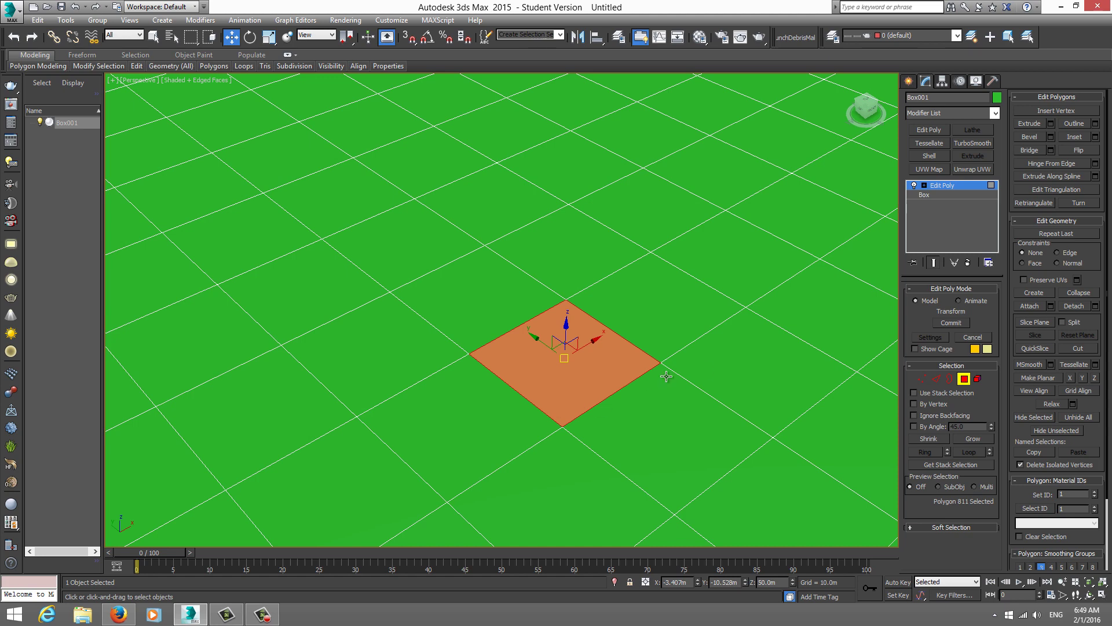
{"action": "left_click", "coordinate": [922, 378], "text": "ctrl"}
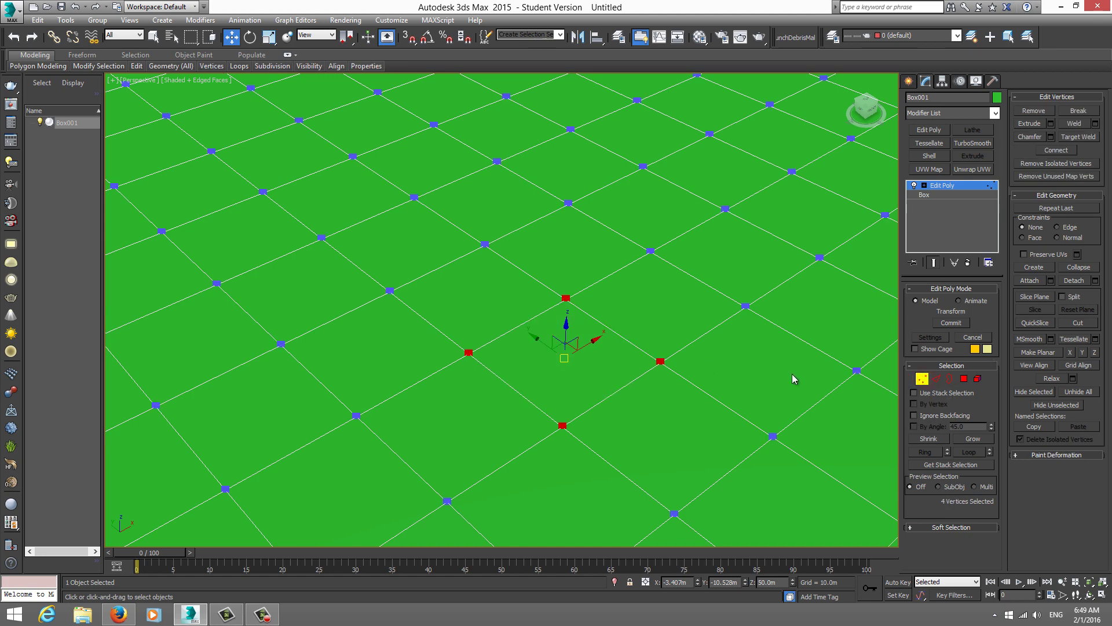
{"action": "left_click", "coordinate": [965, 378], "text": "ctrl"}
Keep converting between vertex, edge and polygon selections to grow the patch to 109 polygons.
{"action": "left_click", "coordinate": [922, 378], "text": "ctrl"}
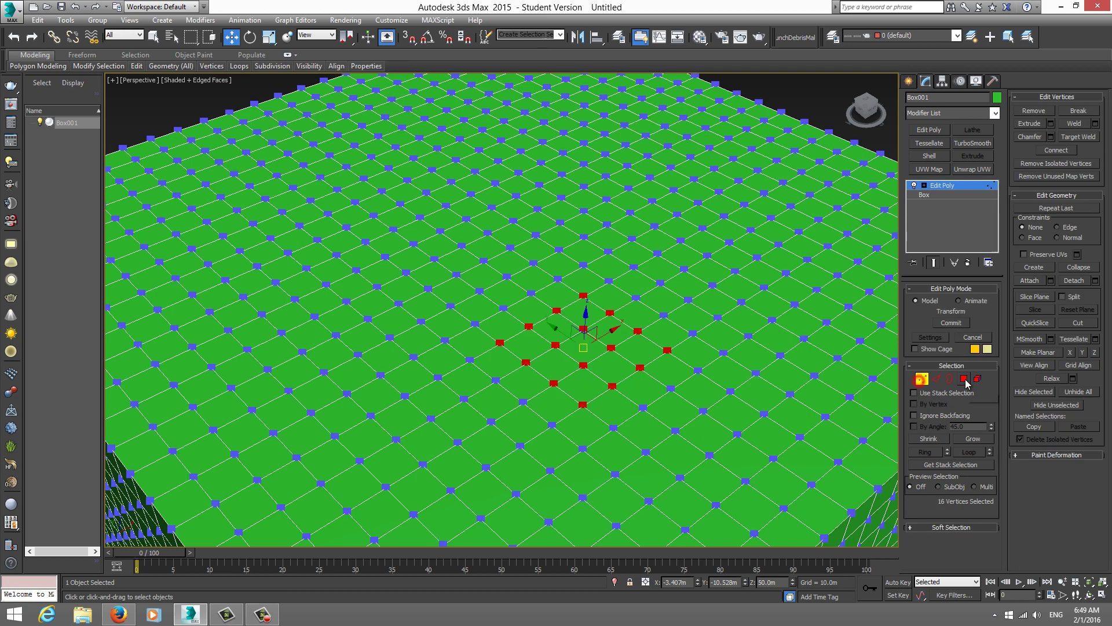
{"action": "left_click", "coordinate": [965, 378], "text": "ctrl"}
{"action": "left_click", "coordinate": [922, 378], "text": "ctrl"}
{"action": "left_click", "coordinate": [965, 380], "text": "ctrl"}
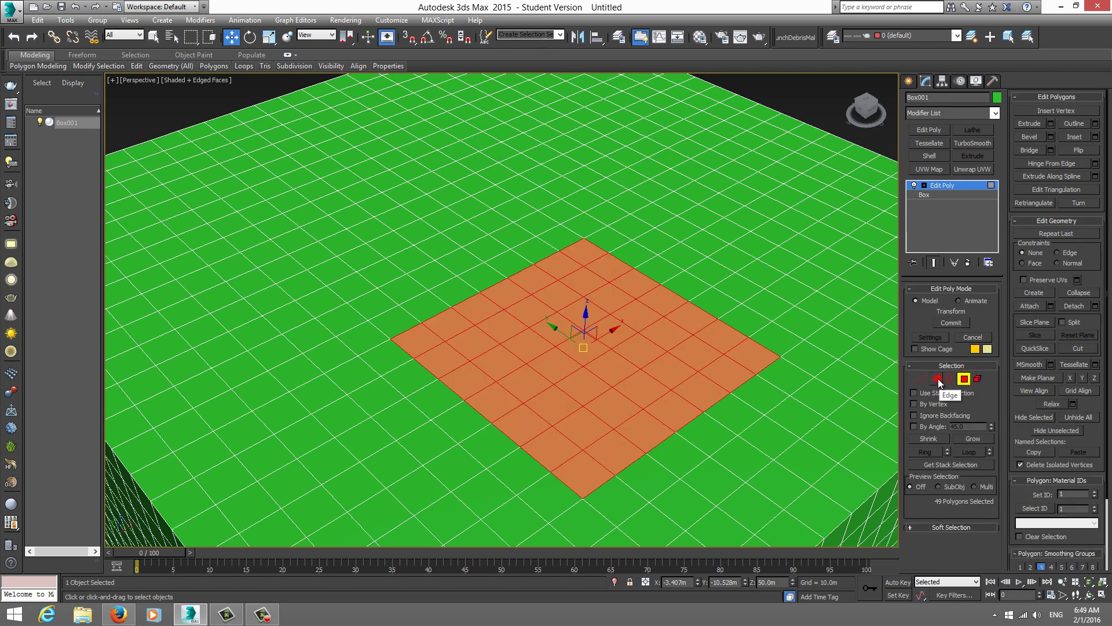
{"action": "left_click", "coordinate": [937, 378], "text": "ctrl"}
{"action": "left_click", "coordinate": [964, 380], "text": "ctrl"}
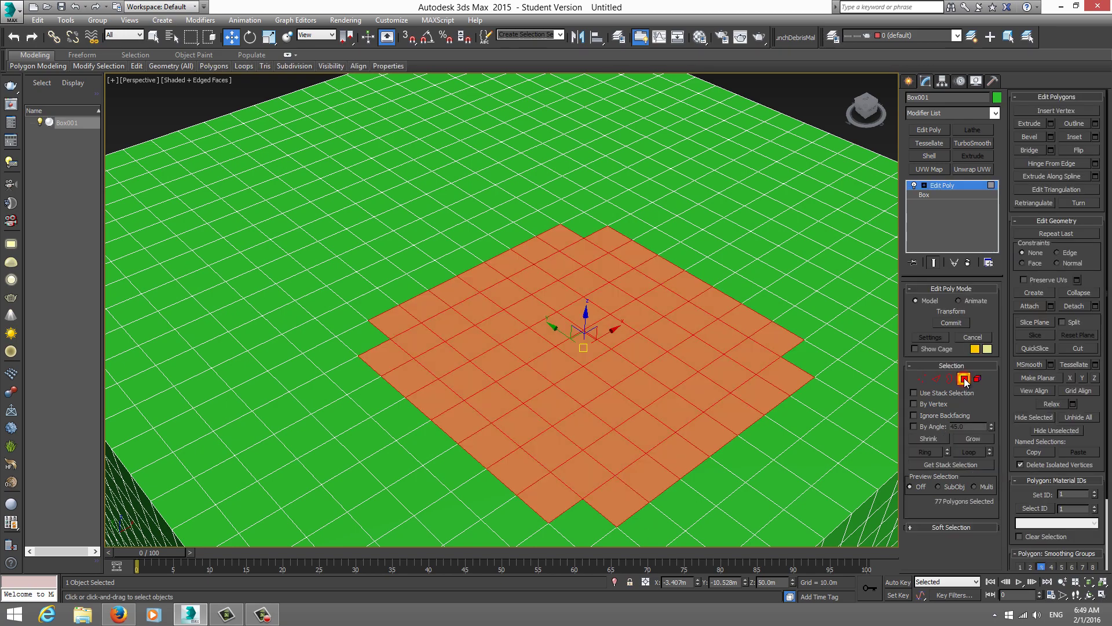
{"action": "left_click", "coordinate": [945, 378], "text": "ctrl"}
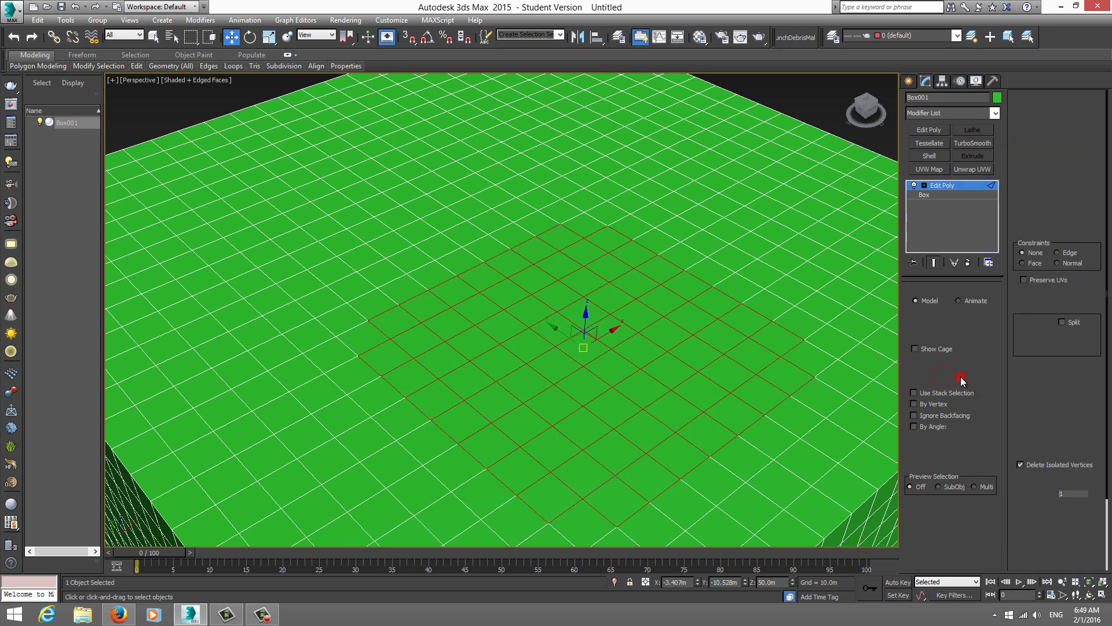
{"action": "left_click", "coordinate": [964, 379], "text": "ctrl"}
Reposition the view on the 109-polygon patch and return Box001 to object level.
{"action": "scroll", "coordinate": [639, 331], "scroll_direction": "down", "scroll_amount": 3}
{"action": "scroll", "coordinate": [640, 331], "scroll_direction": "down", "scroll_amount": 2}
{"action": "scroll", "coordinate": [640, 331], "scroll_direction": "up", "scroll_amount": 2}
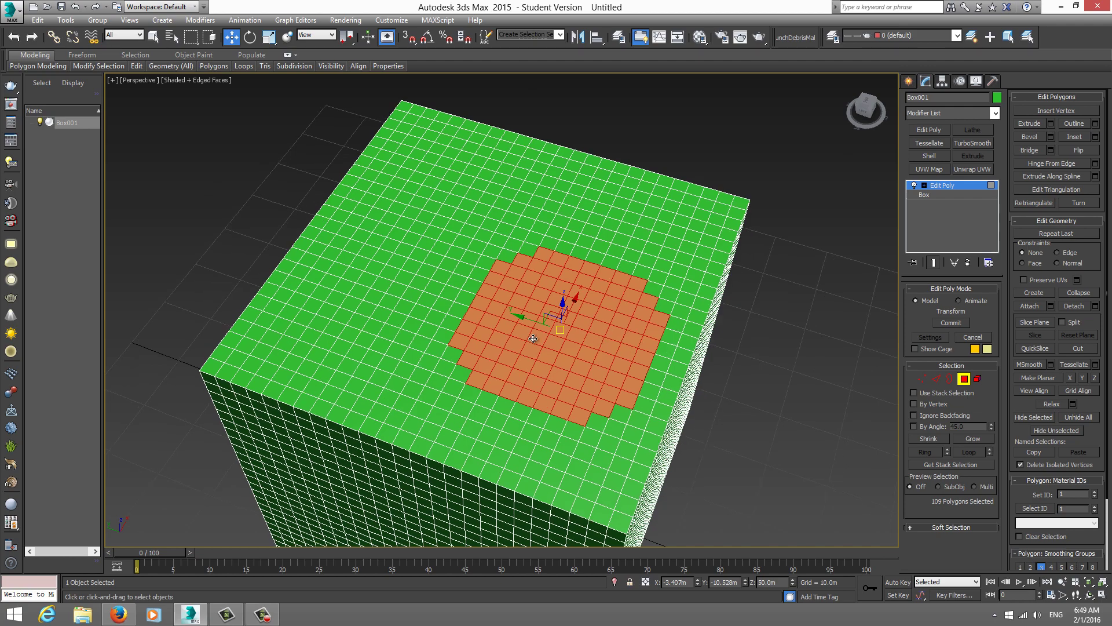
{"action": "scroll", "coordinate": [497, 333], "scroll_direction": "up", "scroll_amount": 3}
{"action": "scroll", "coordinate": [480, 329], "scroll_direction": "down", "scroll_amount": 2}
{"action": "scroll", "coordinate": [510, 331], "scroll_direction": "down", "scroll_amount": 2}
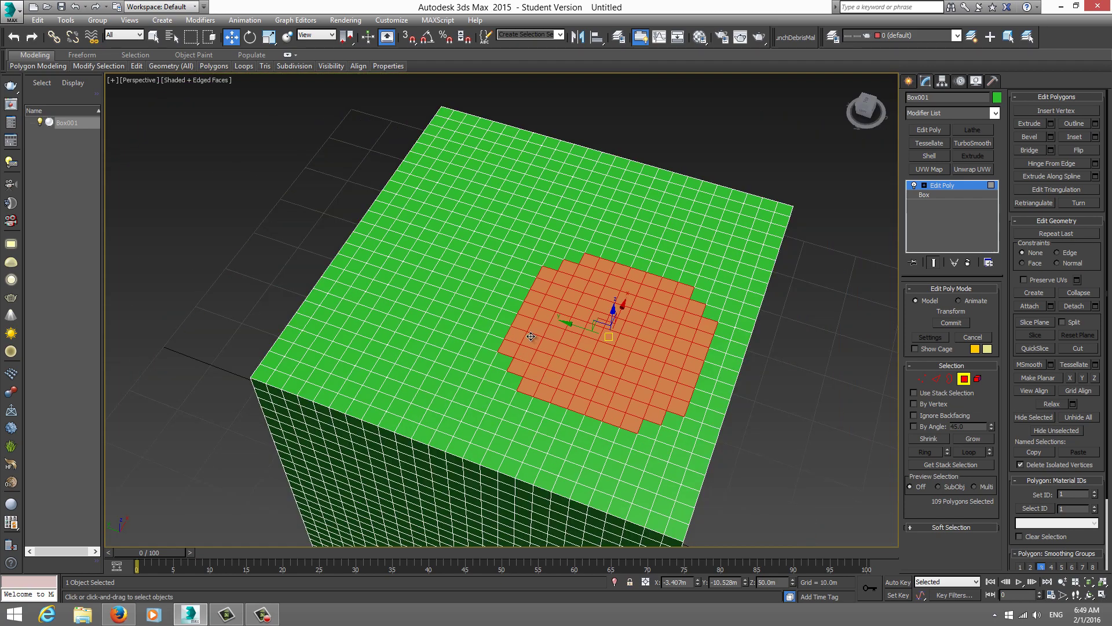
{"action": "scroll", "coordinate": [521, 330], "scroll_direction": "down", "scroll_amount": 1}
{"action": "middle_click_drag", "start_coordinate": [521, 329], "coordinate": [441, 343]}
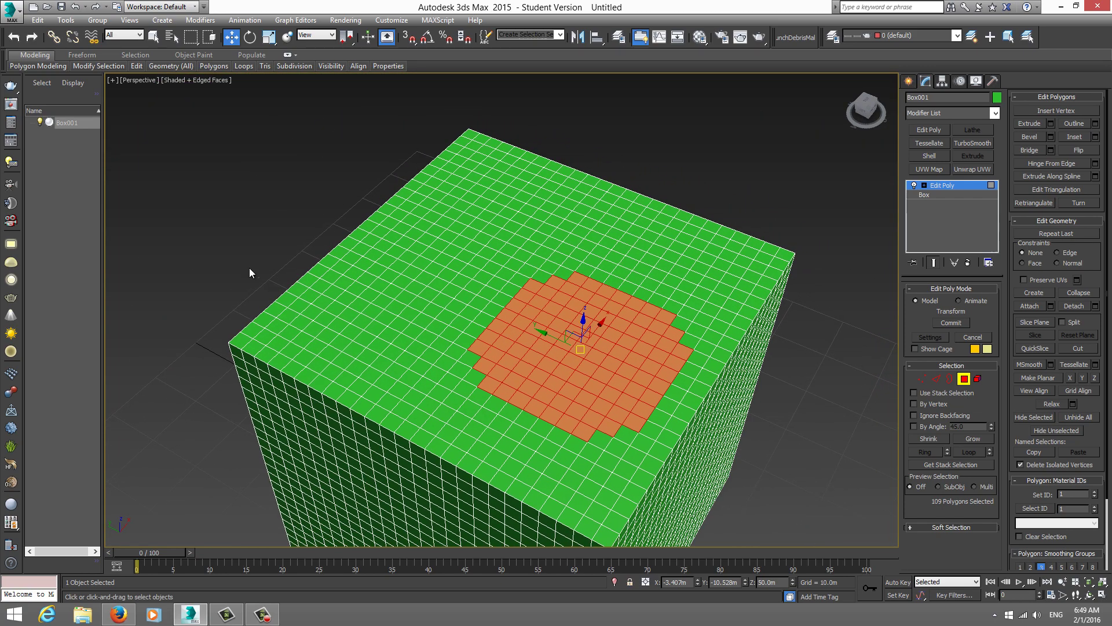
{"action": "left_click", "coordinate": [964, 379]}
{"action": "middle_click_drag", "start_coordinate": [797, 384], "coordinate": [496, 315], "text": "alt"}
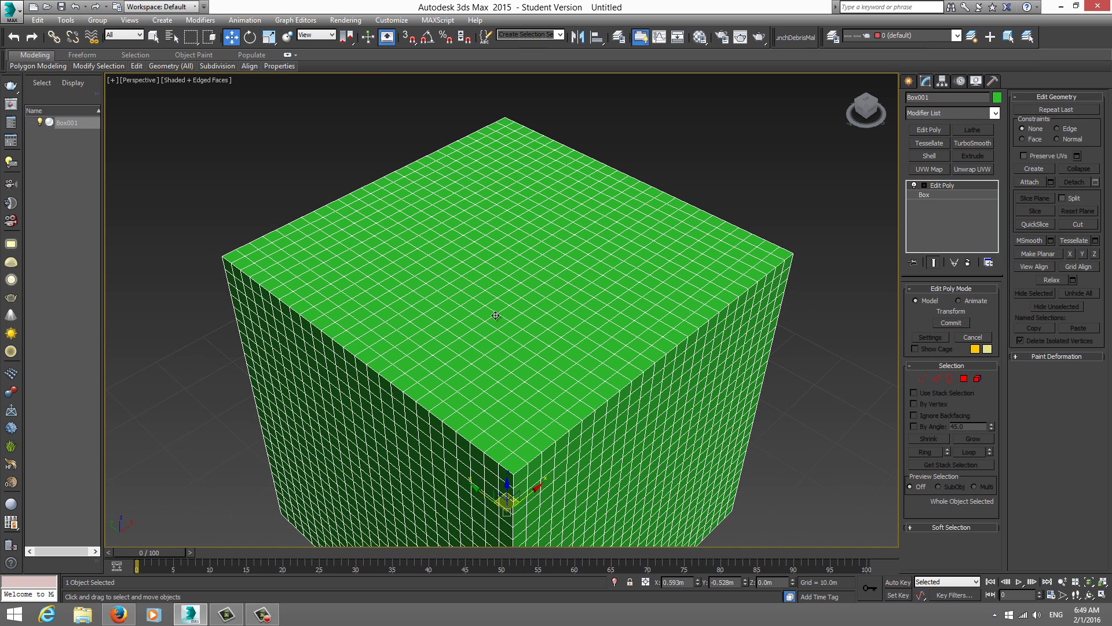
{"action": "key", "text": "4"}
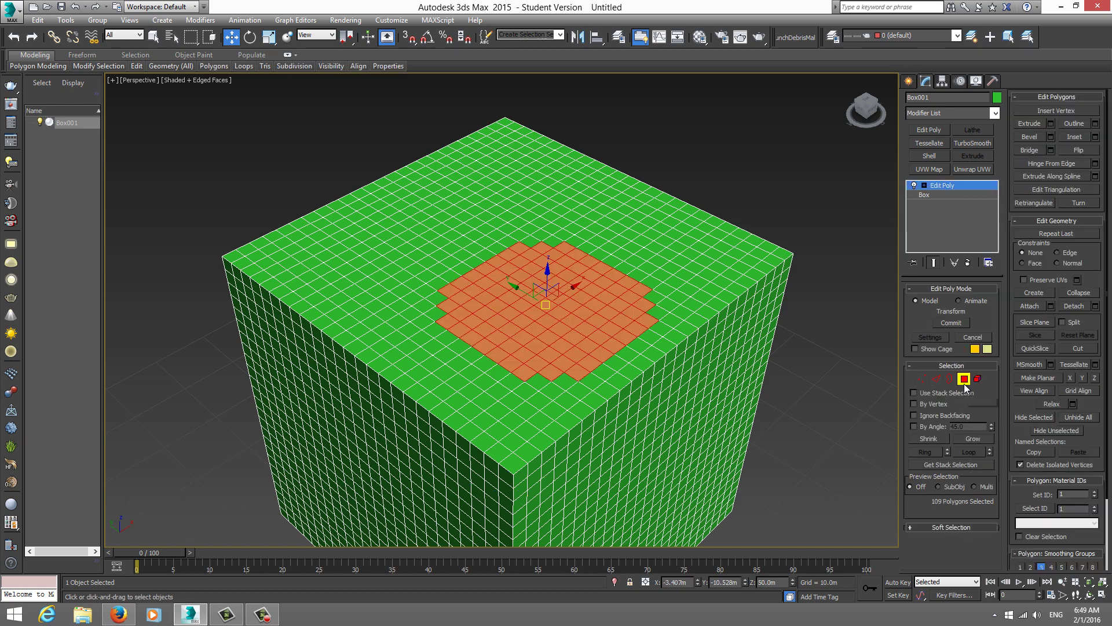
{"action": "left_click", "coordinate": [965, 379]}
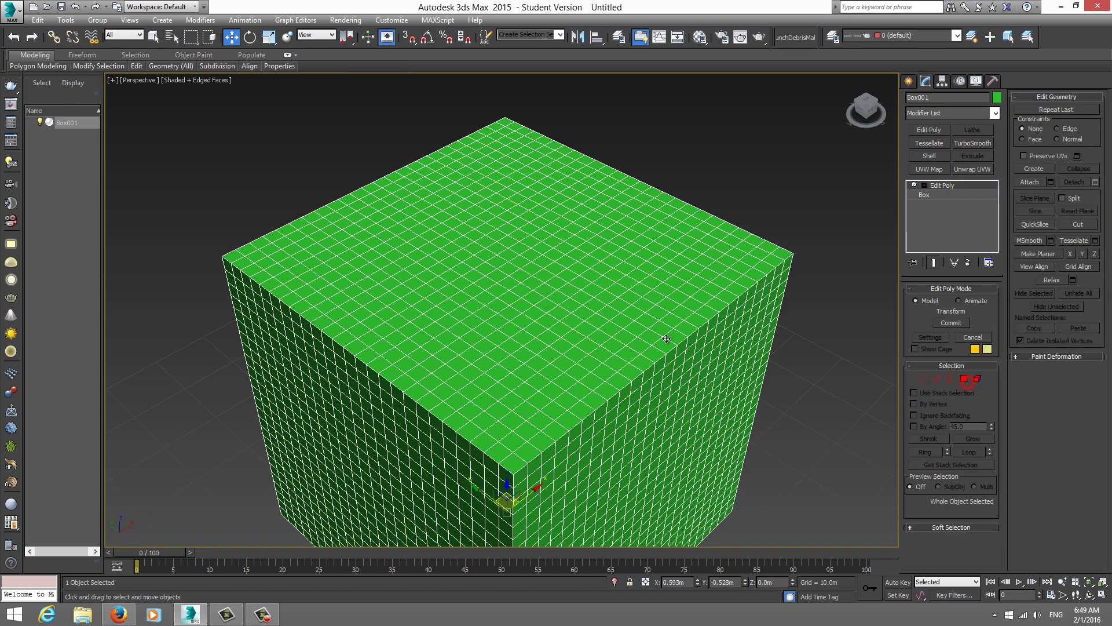
{"action": "middle_click_drag", "start_coordinate": [712, 371], "coordinate": [689, 361], "text": "alt"}
{"action": "key", "text": "1"}
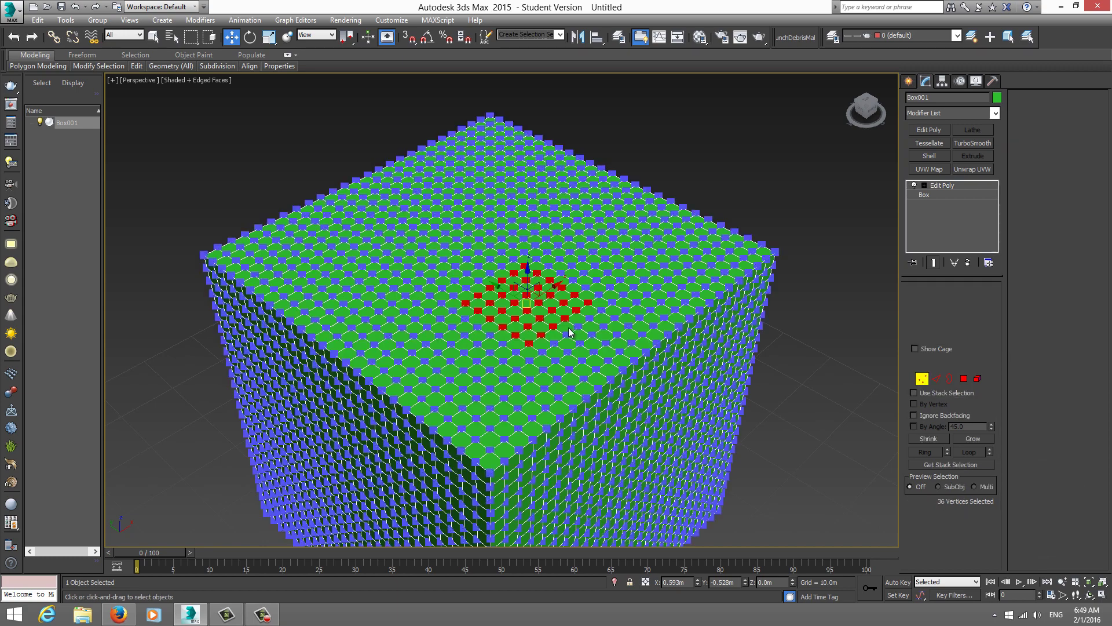
{"action": "left_click", "coordinate": [926, 385]}
{"action": "middle_click_drag", "start_coordinate": [766, 350], "coordinate": [718, 339], "text": "alt"}
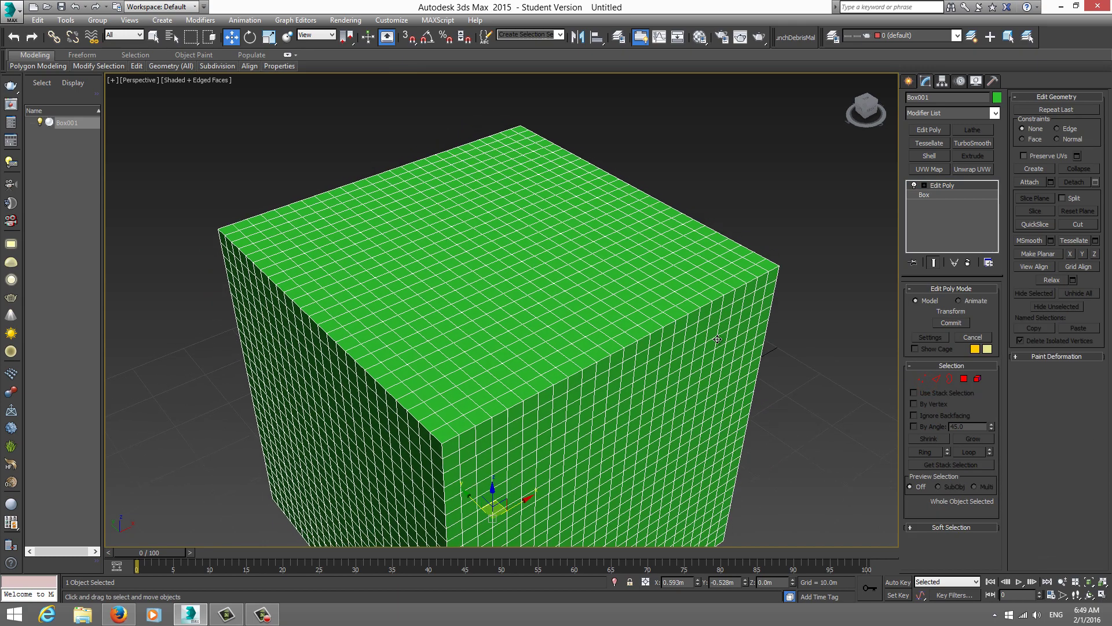
{"action": "left_click", "coordinate": [821, 317]}
{"action": "left_click", "coordinate": [723, 275]}
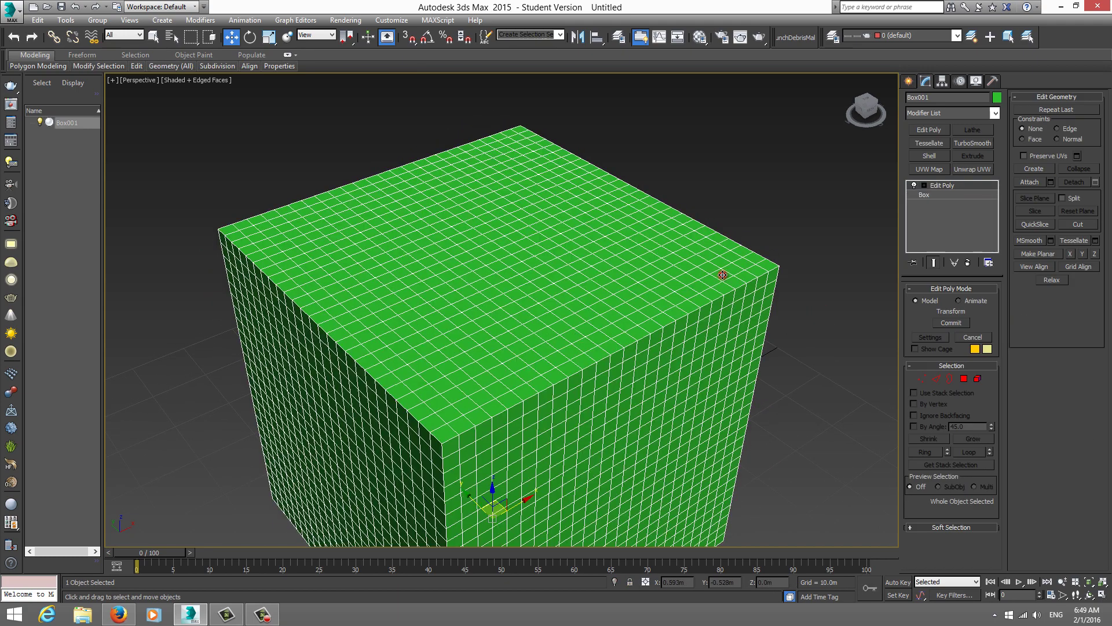
{"action": "left_click", "coordinate": [935, 155]}
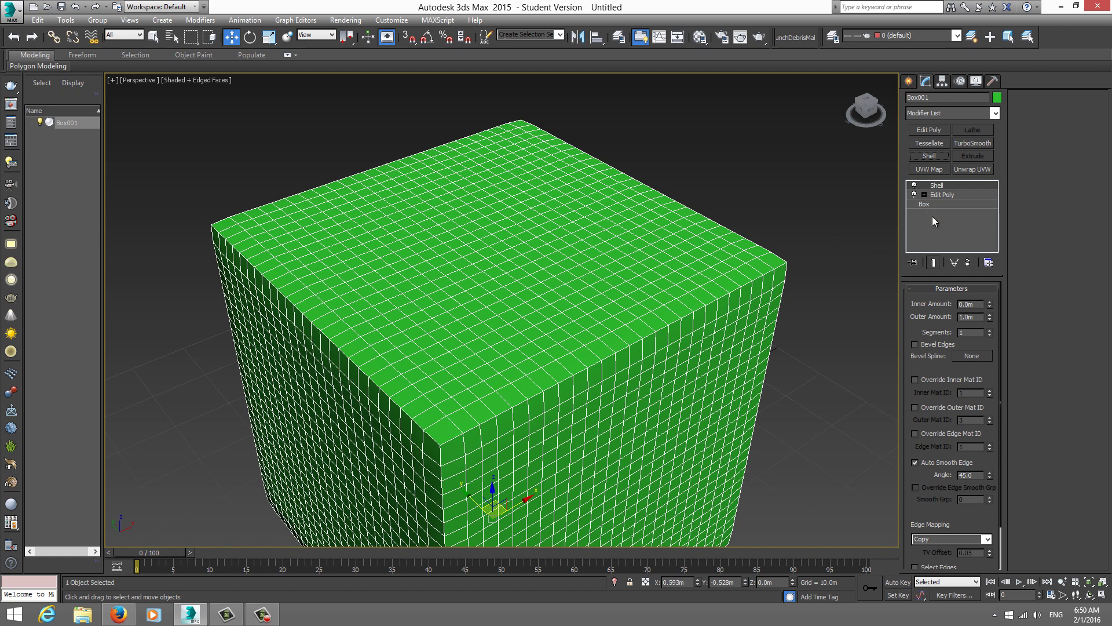
{"action": "left_click", "coordinate": [965, 263]}
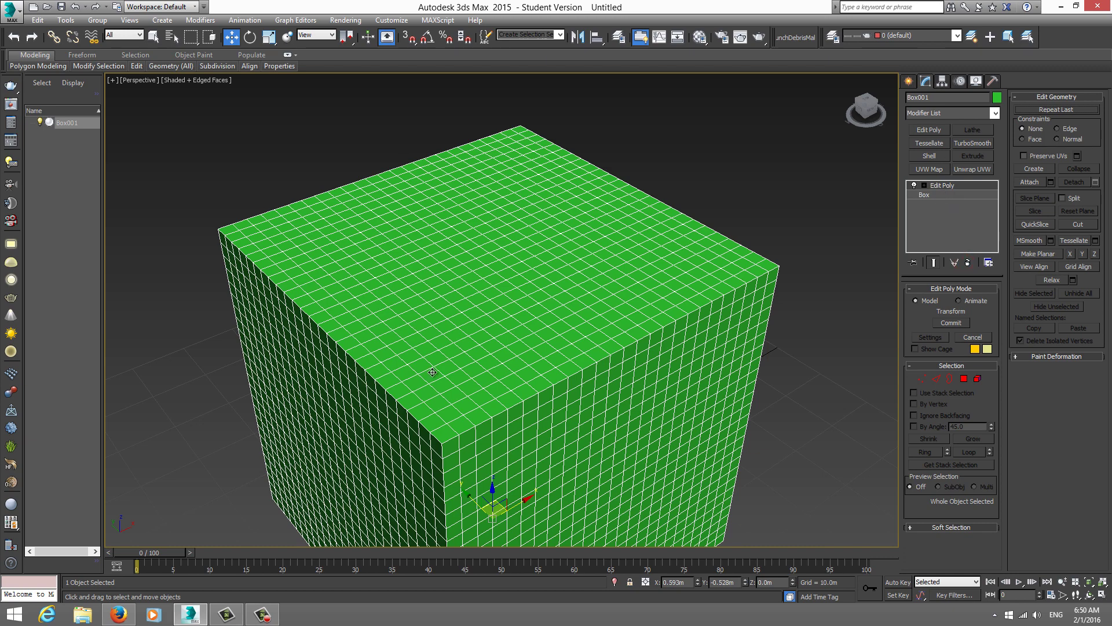
{"action": "middle_click_drag", "start_coordinate": [433, 372], "coordinate": [271, 455], "text": "alt"}
{"action": "left_click", "coordinate": [119, 616]}
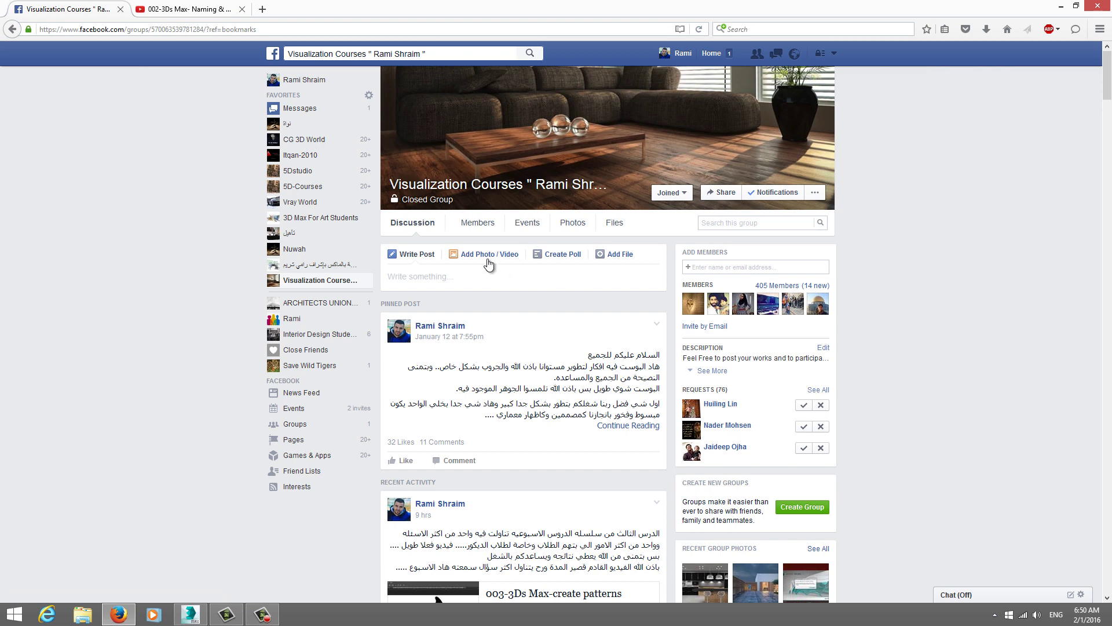
{"action": "left_click", "coordinate": [185, 8]}
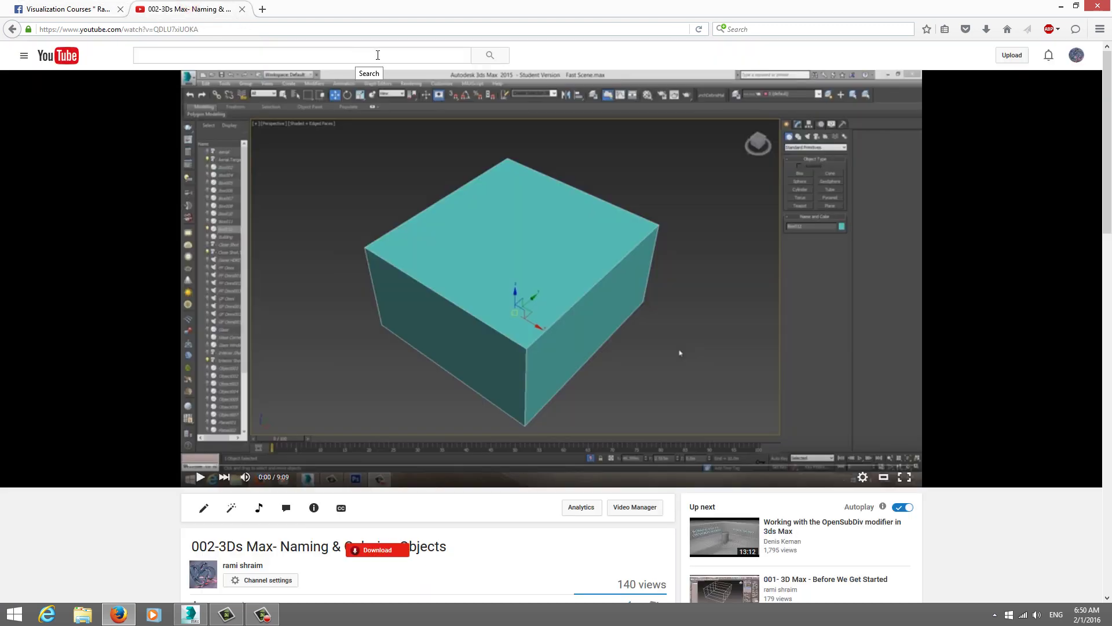
{"action": "left_click", "coordinate": [1062, 6]}
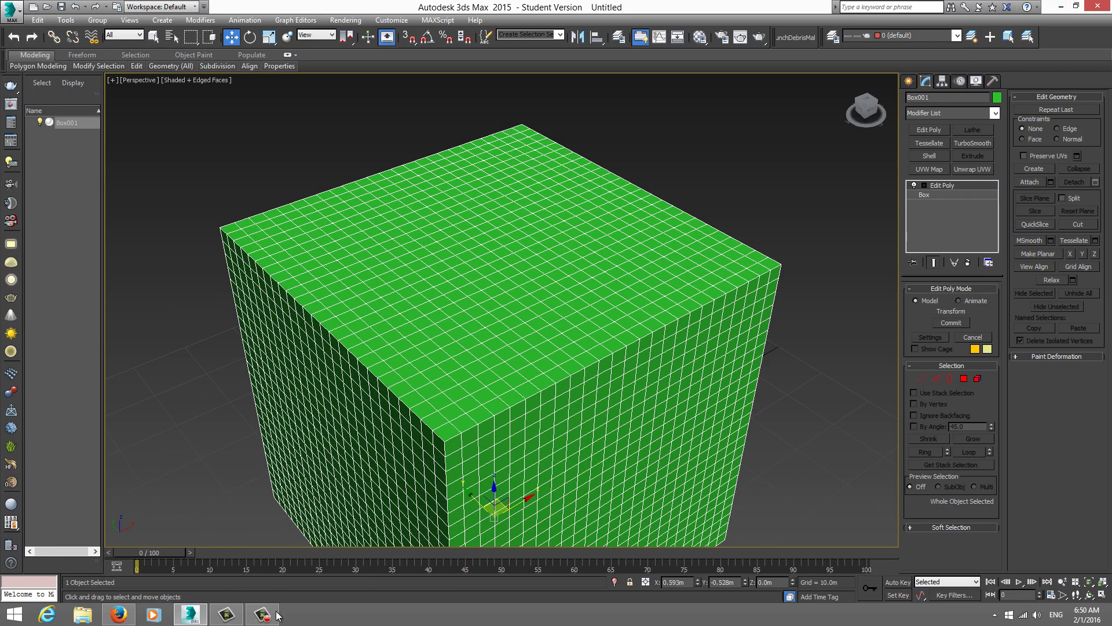
{"action": "left_click", "coordinate": [272, 618]}
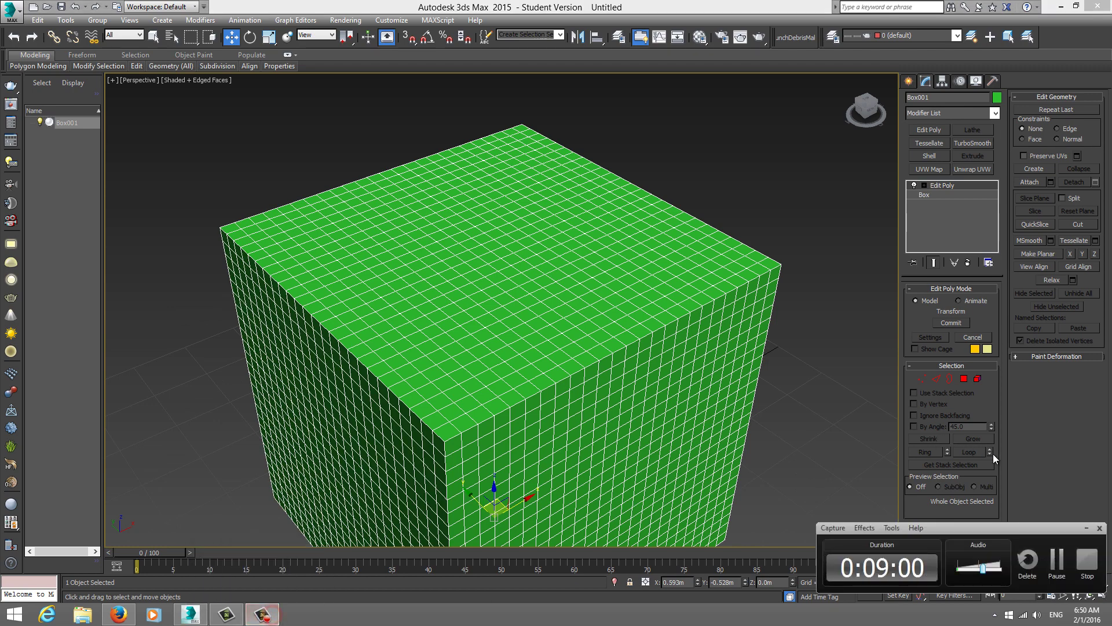